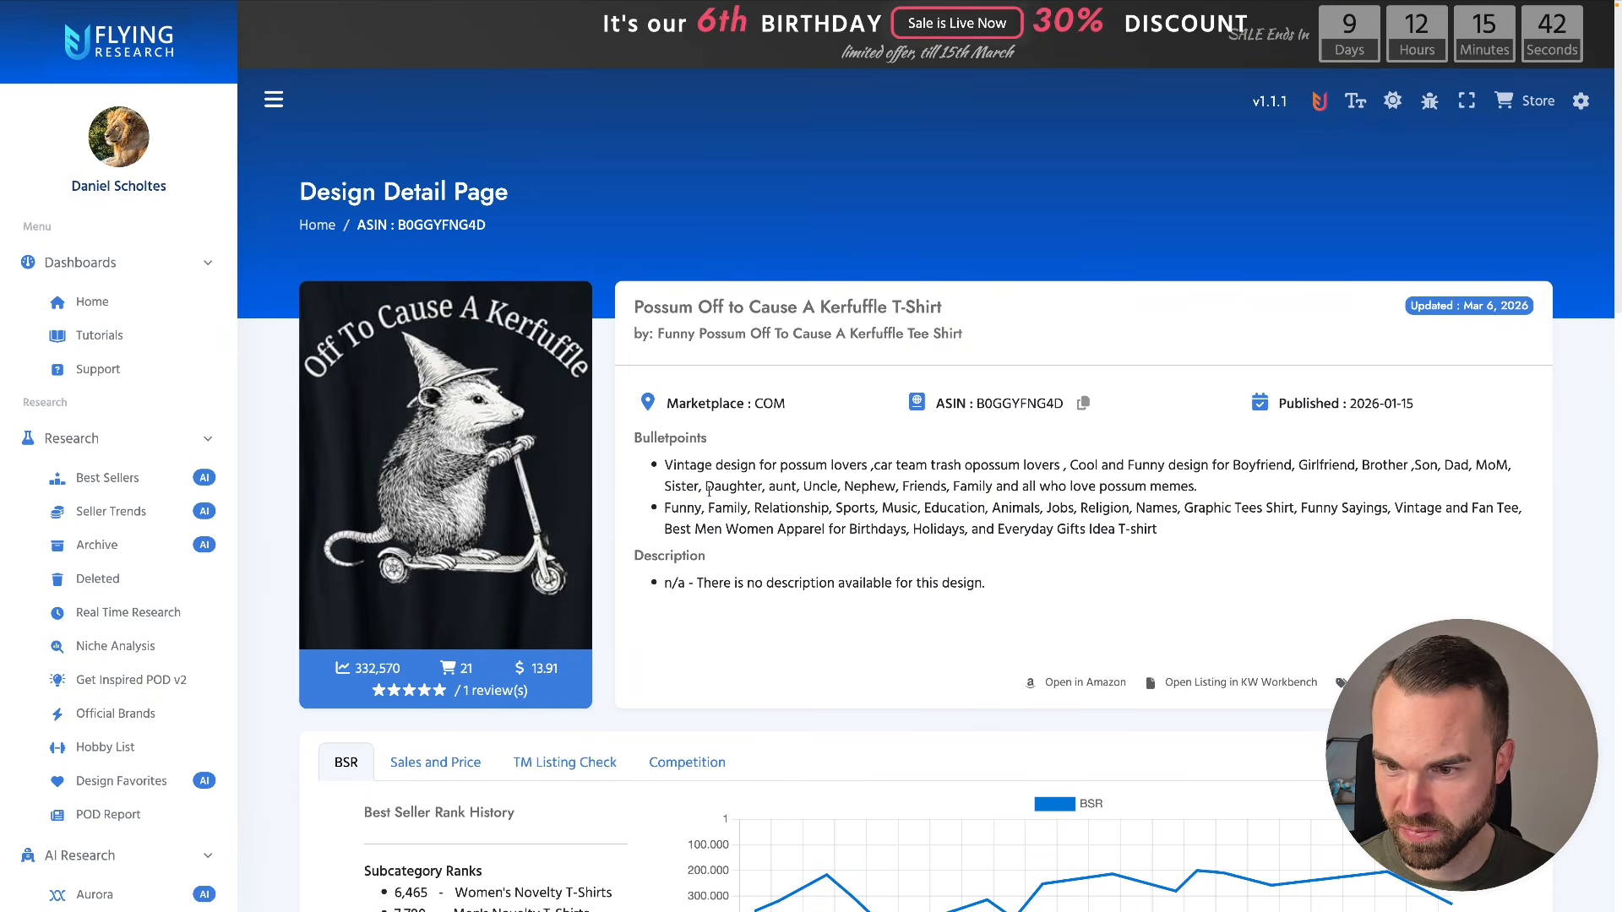
- Download the design image of the possum riding a scooter from its design detail page
mouse_move(538, 477)
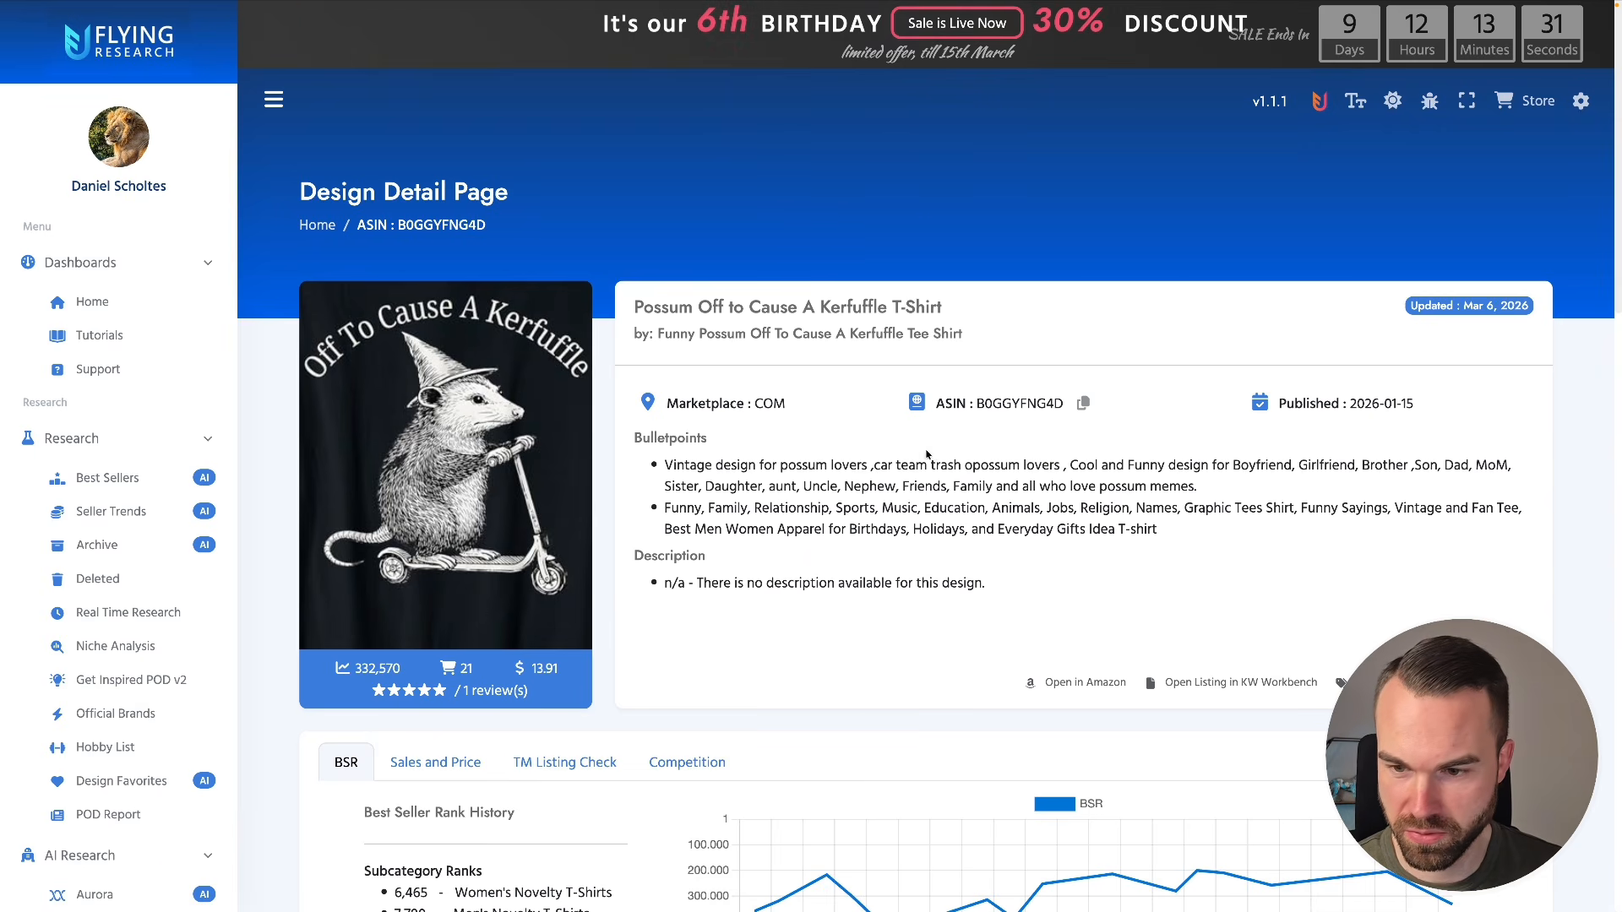
mouse_move(557, 435)
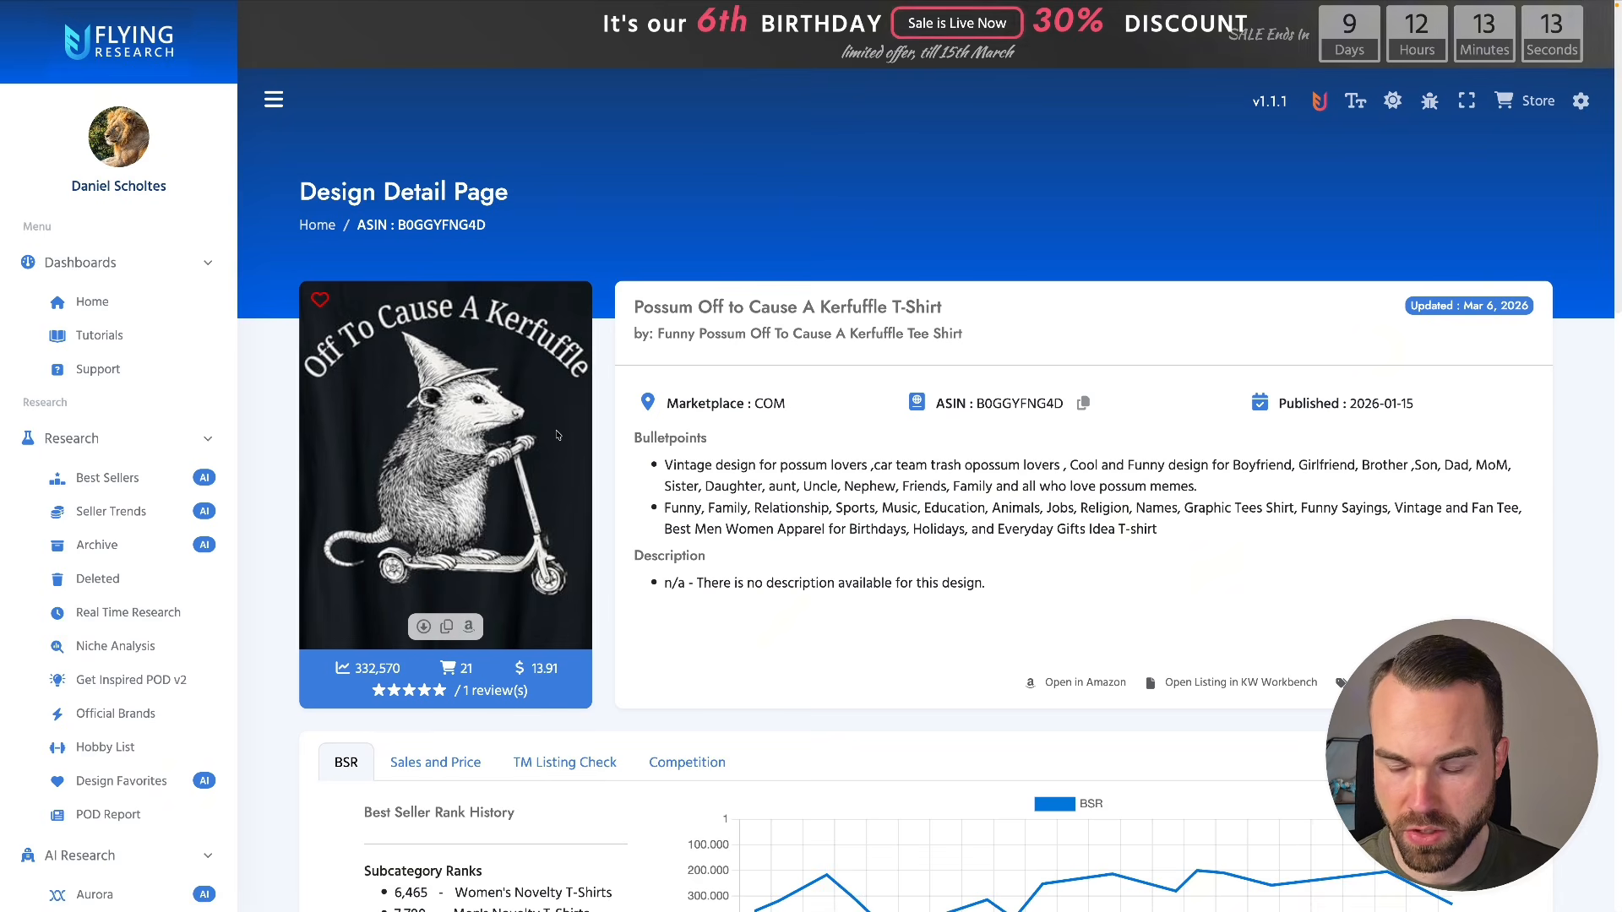
click(422, 627)
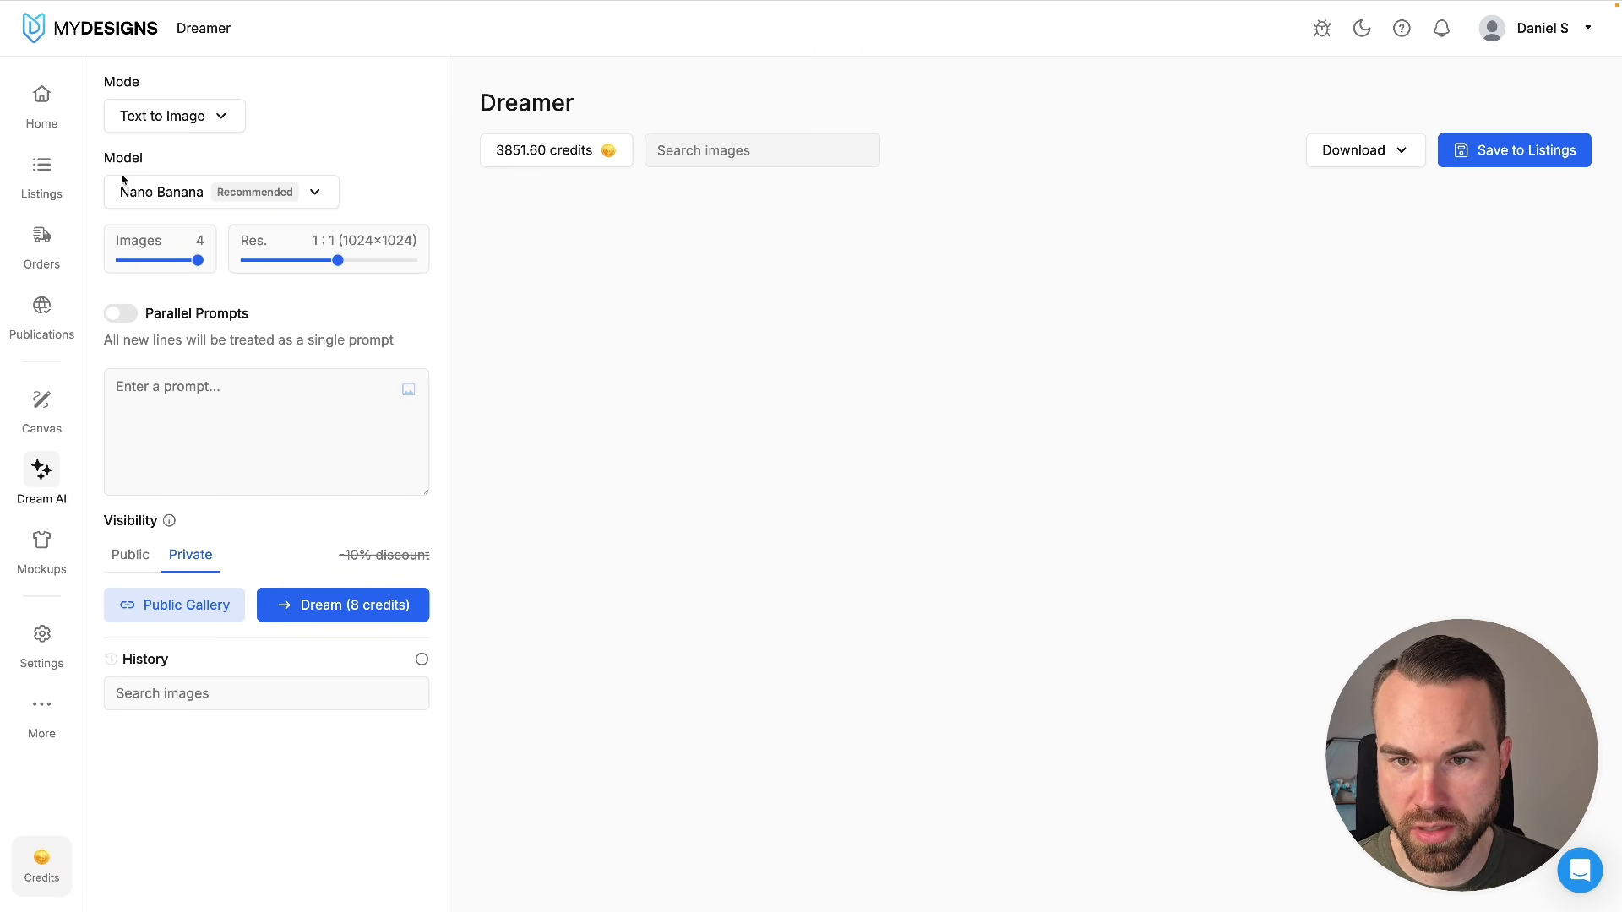
- Look through the available image generation models and select Nano Banana 2
click(308, 194)
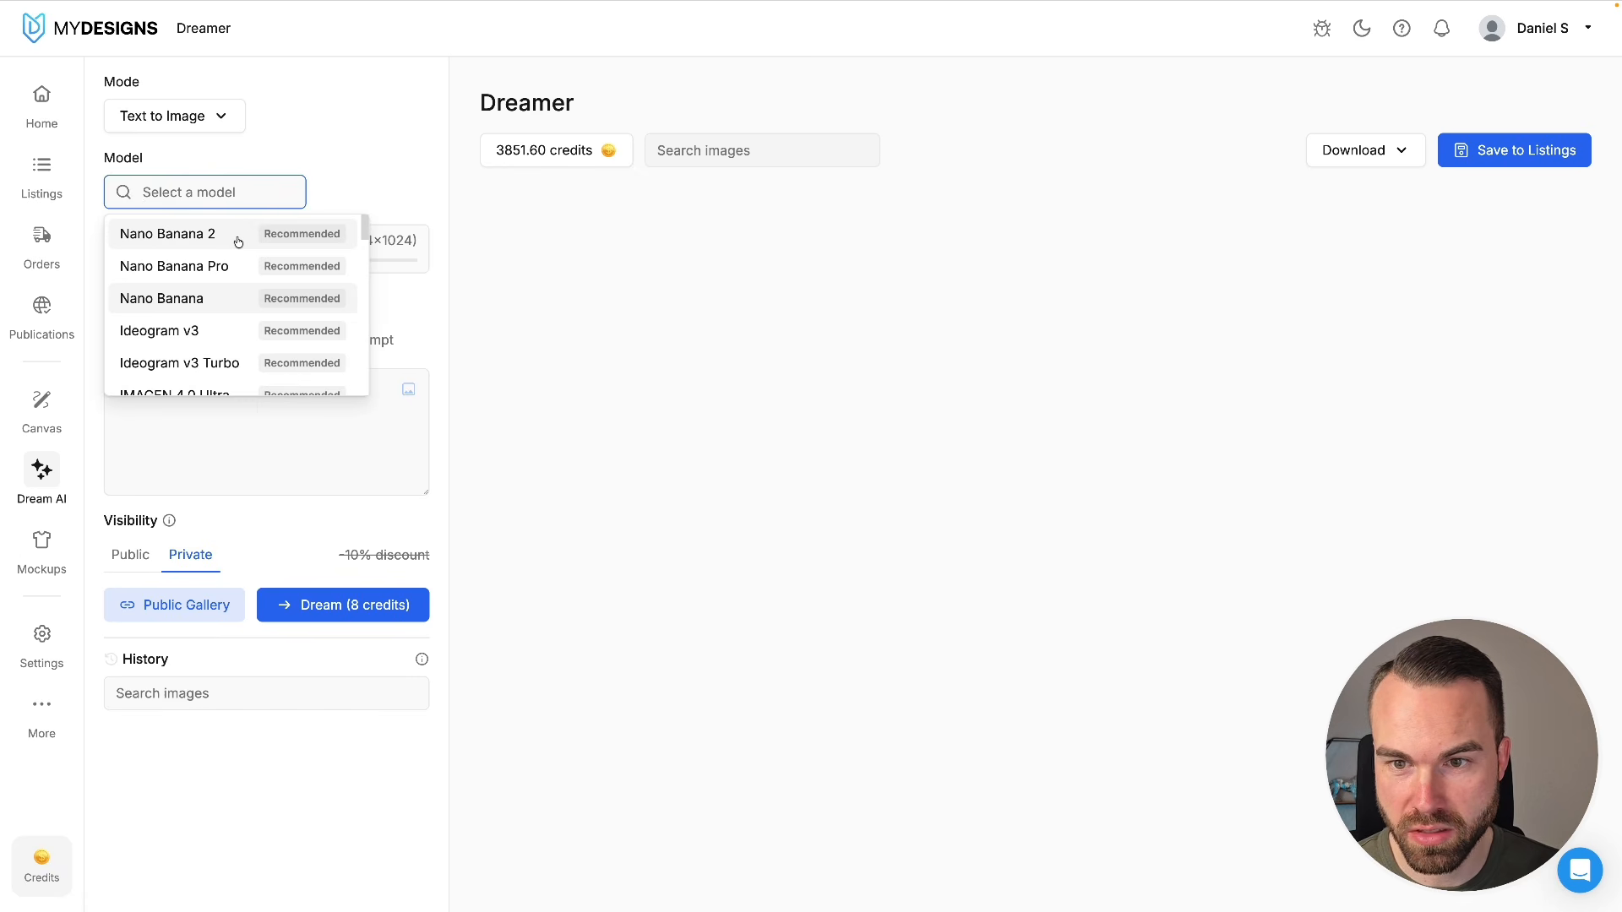
scroll(238, 242, down, 2)
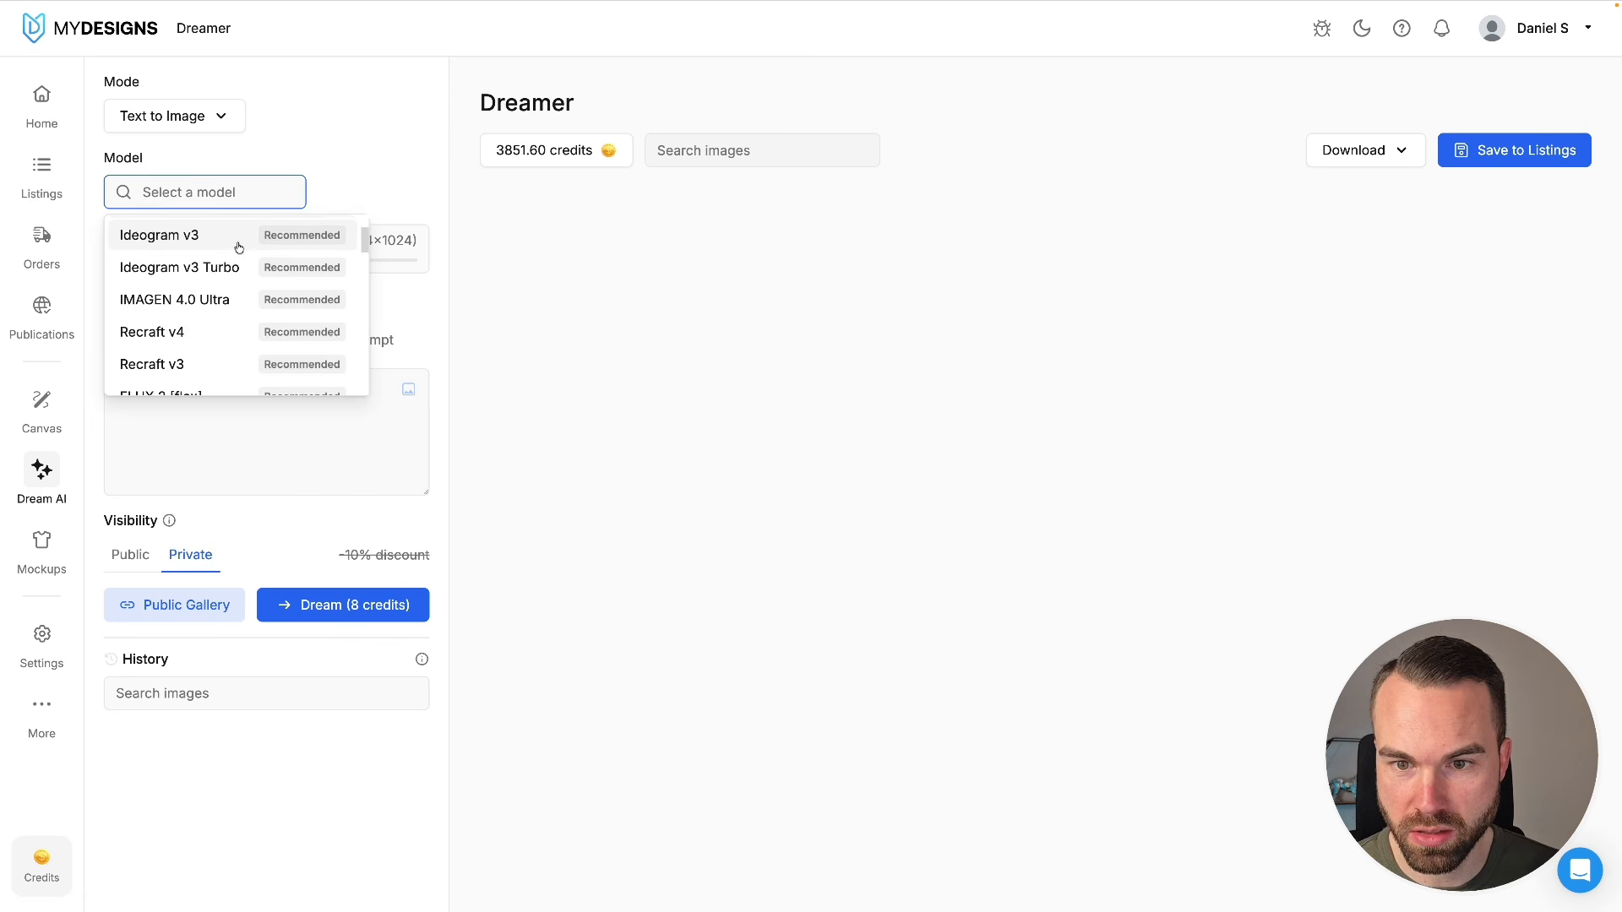
scroll(238, 253, up, 3)
scroll(232, 269, down, 1)
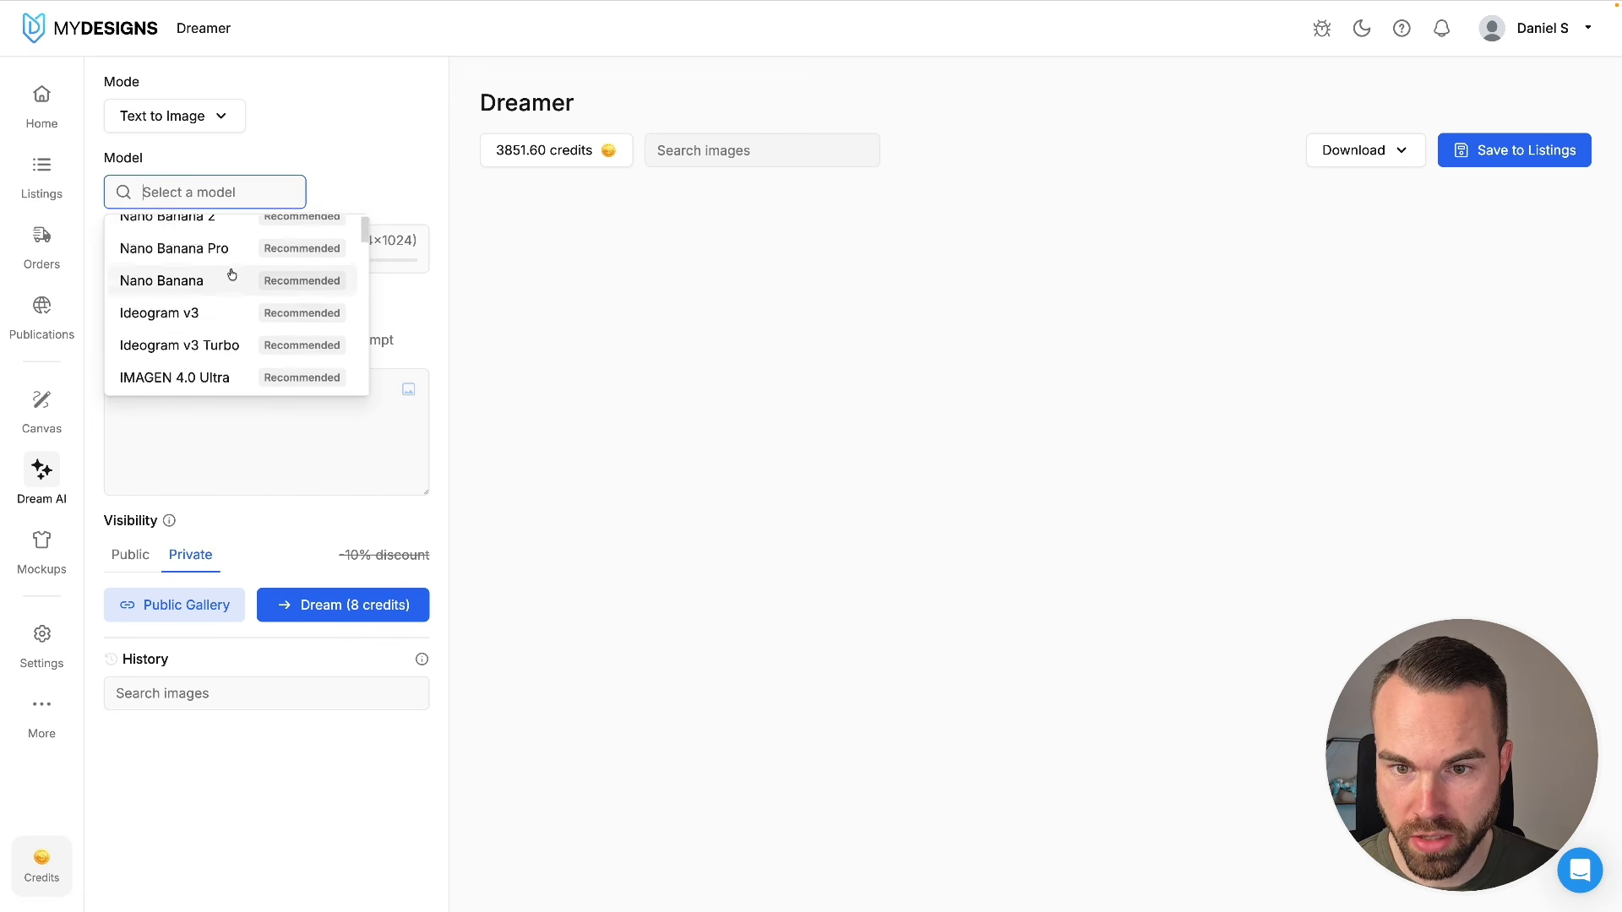
scroll(231, 276, down, 5)
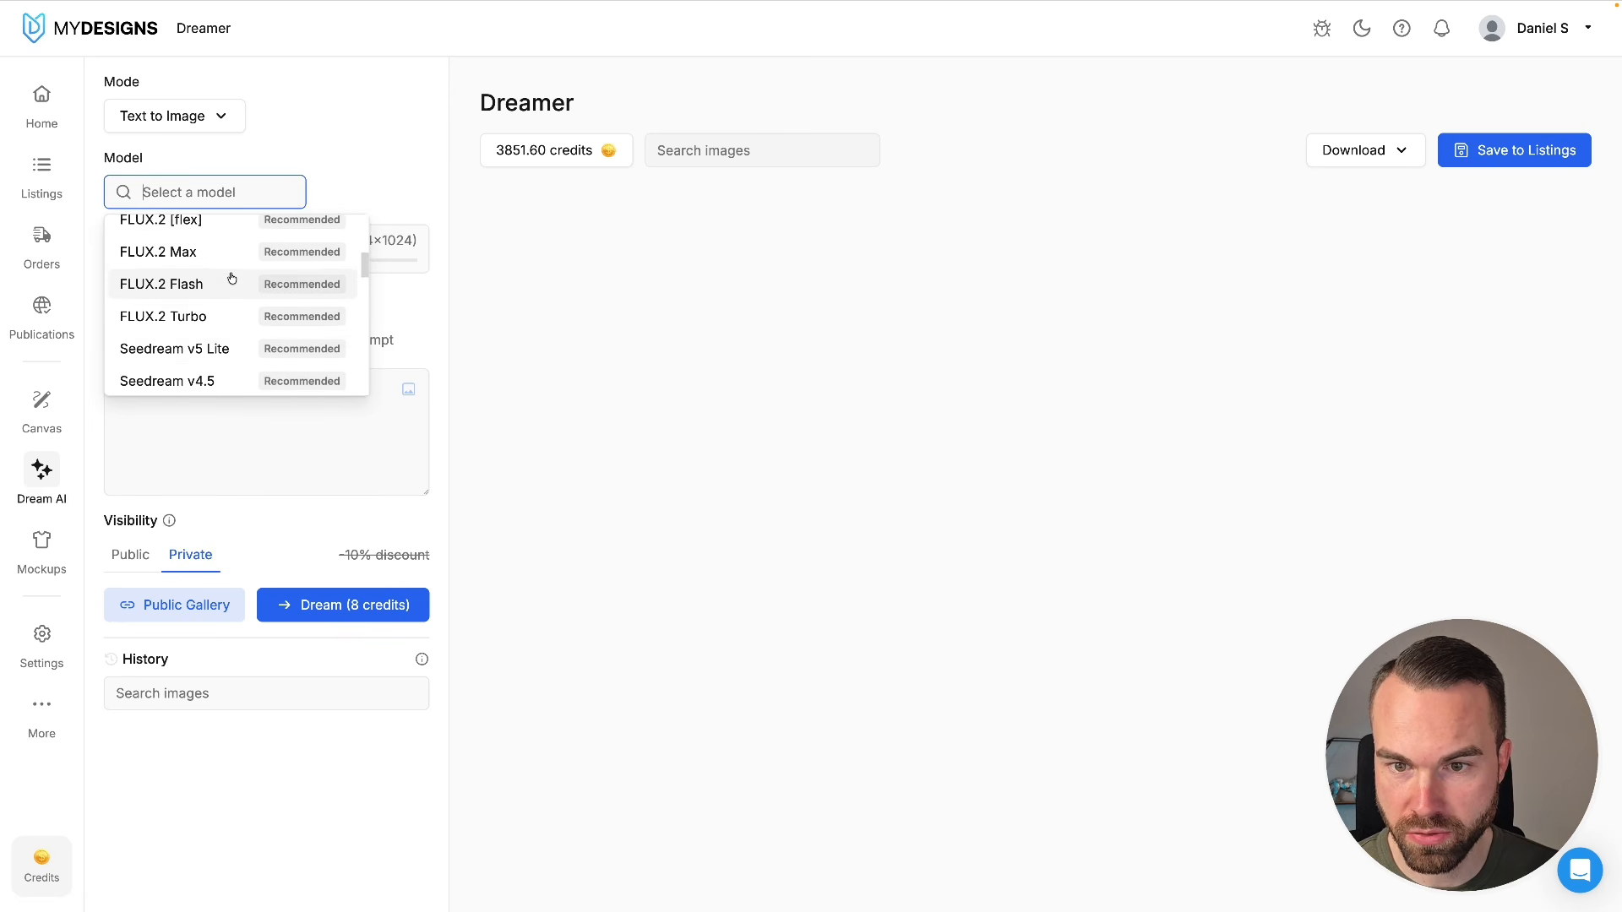
scroll(228, 277, down, 4)
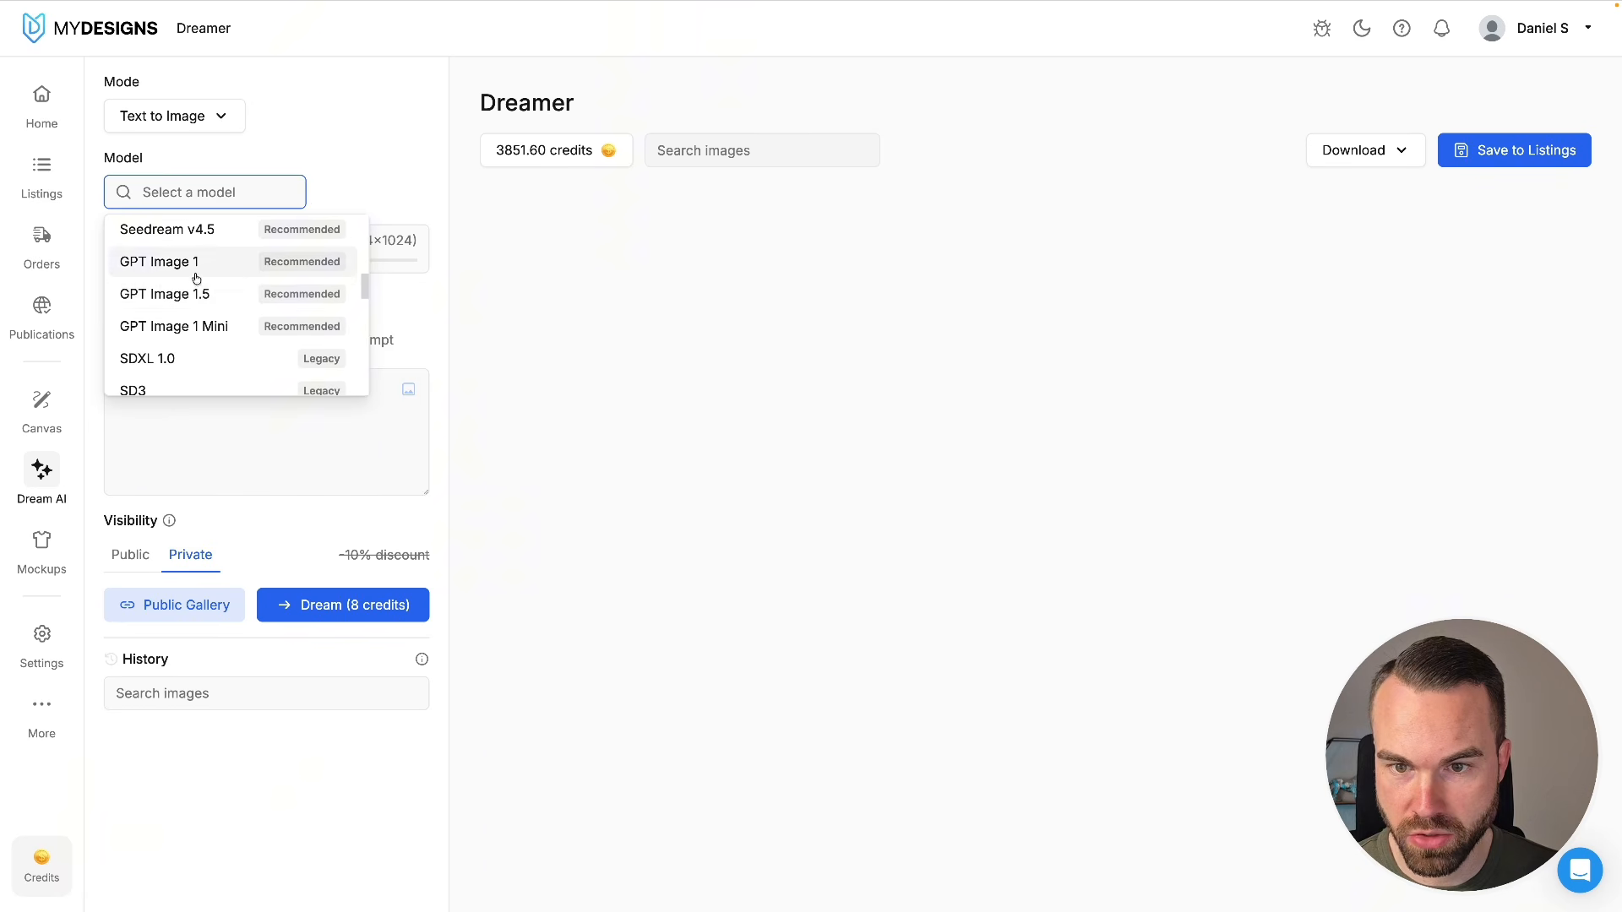
scroll(215, 313, down, 3)
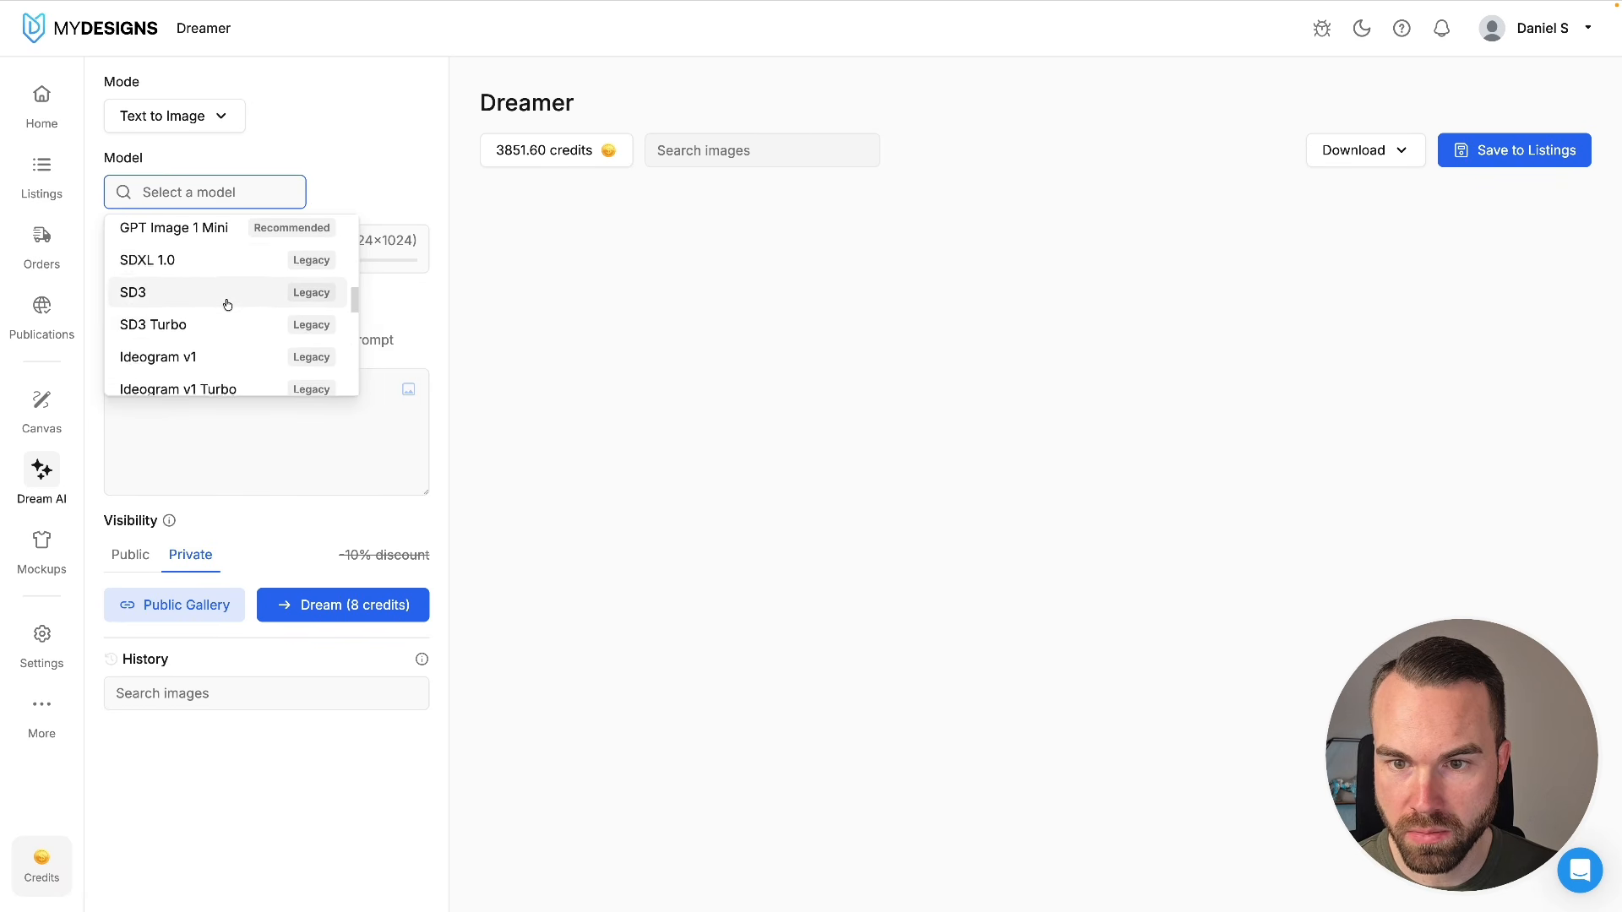
scroll(227, 305, down, 4)
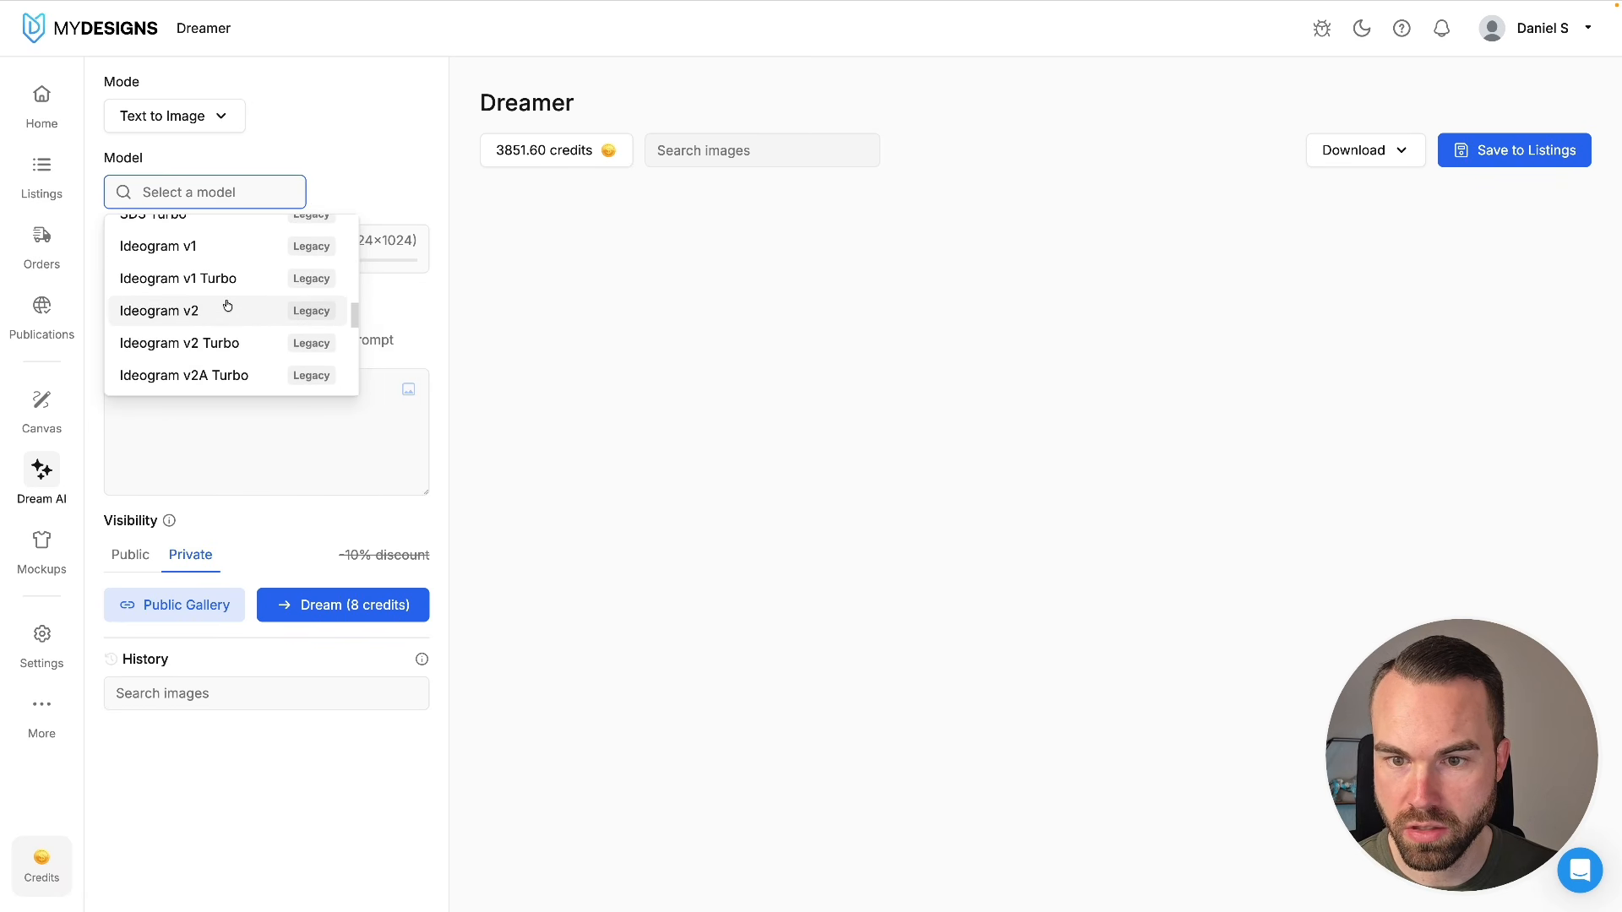
drag(353, 317, 361, 225)
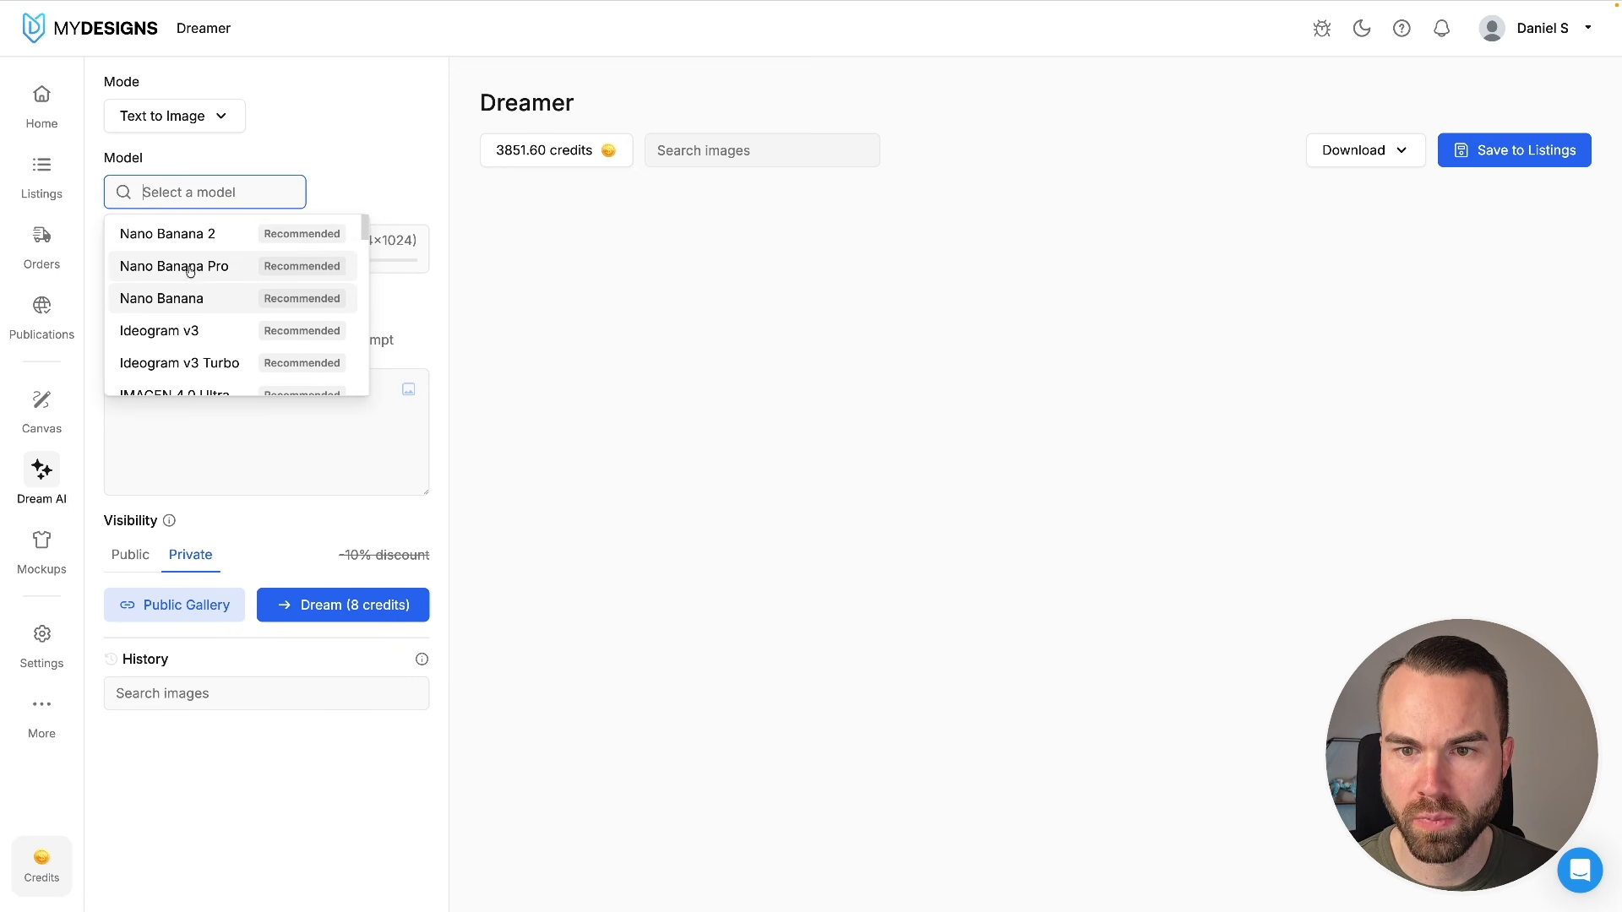
click(152, 237)
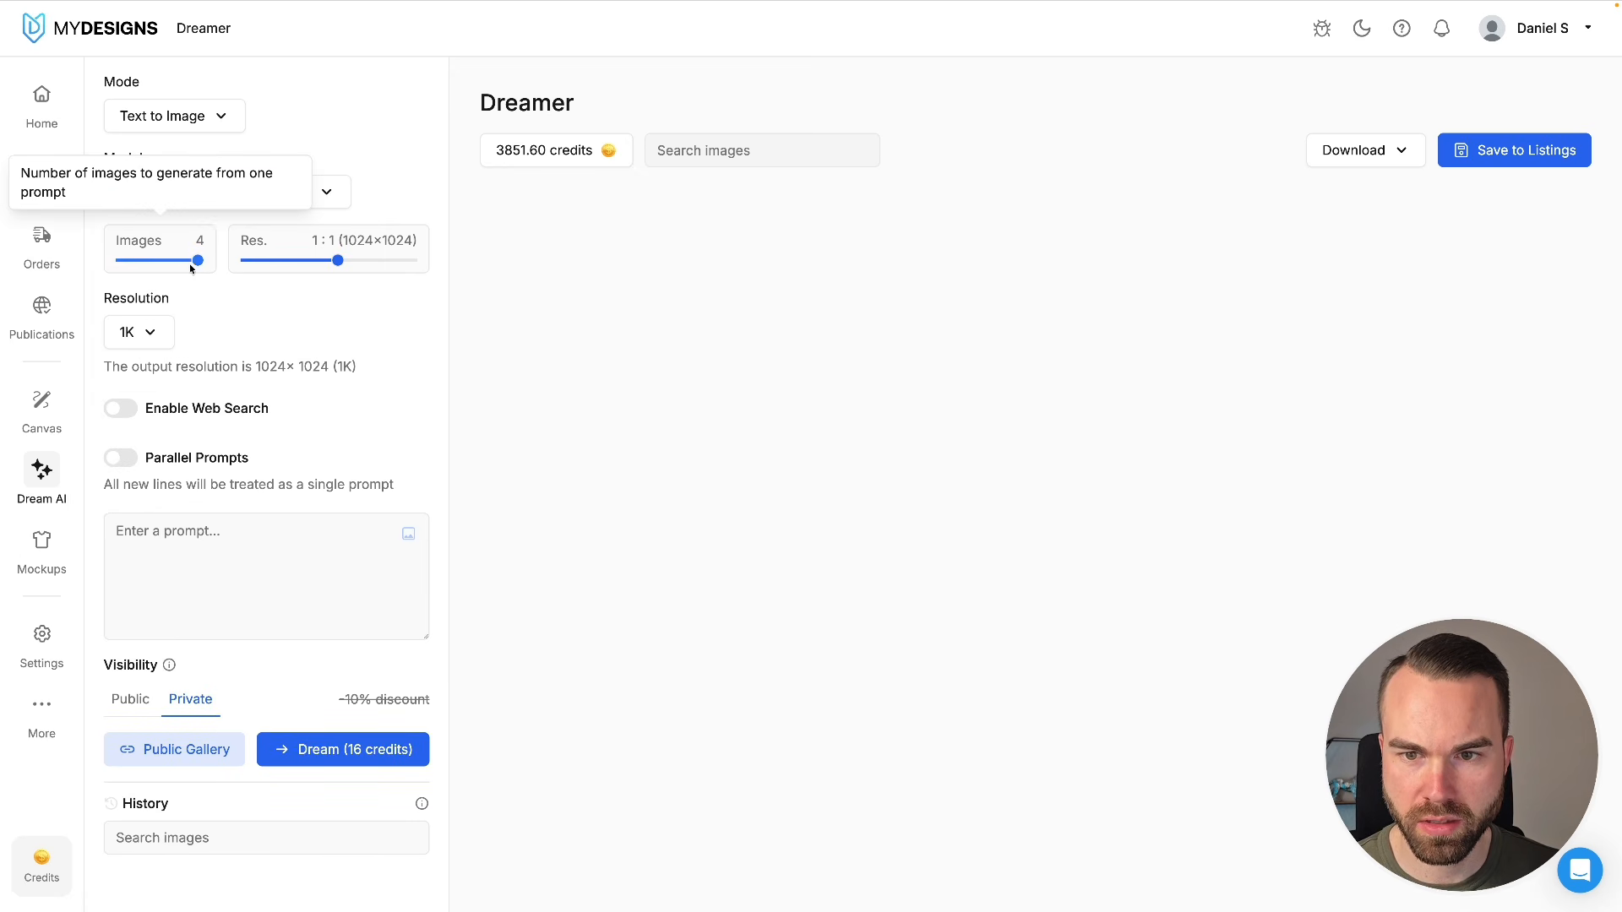
- Configure the output for one image per prompt with a 4:5 aspect ratio at 1K resolution
drag(200, 265, 124, 261)
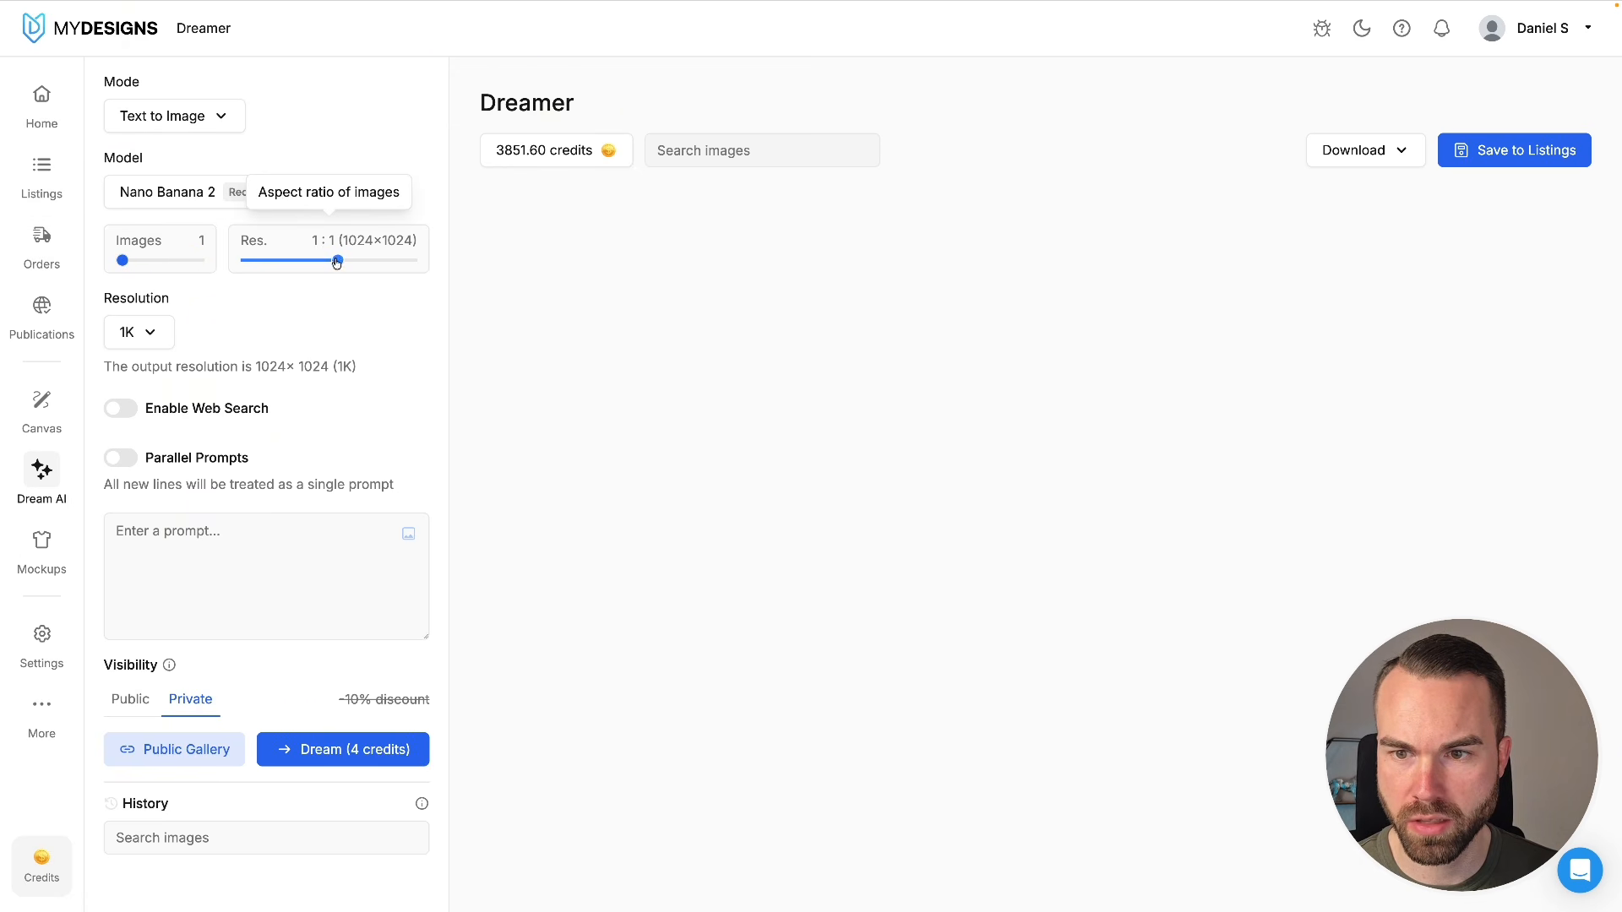
drag(338, 264, 356, 267)
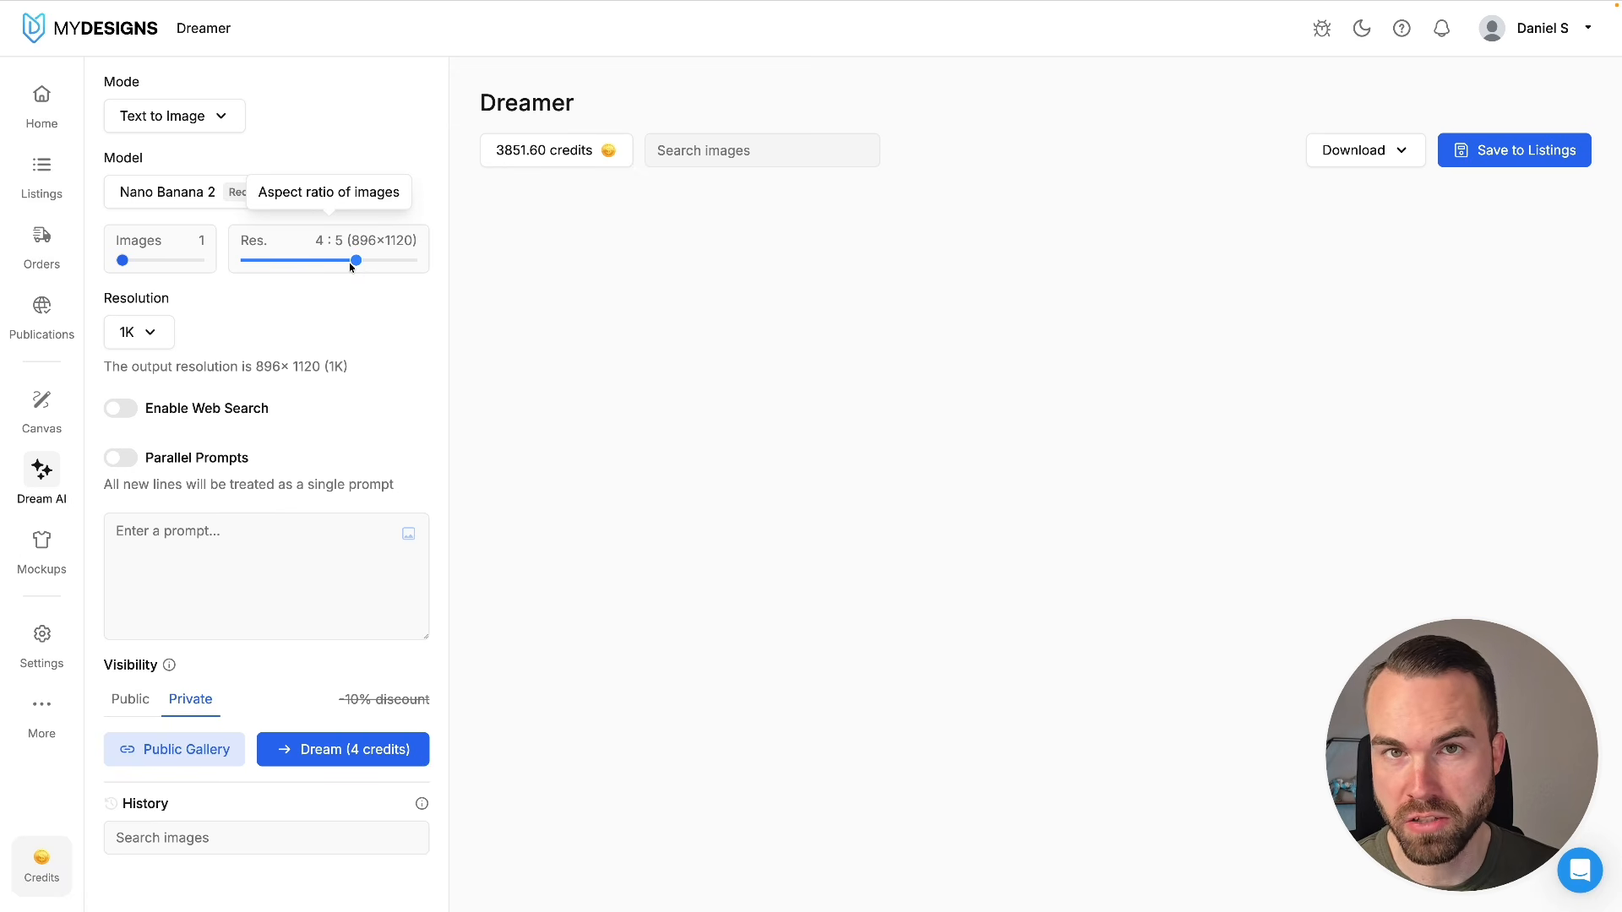
click(157, 335)
click(189, 362)
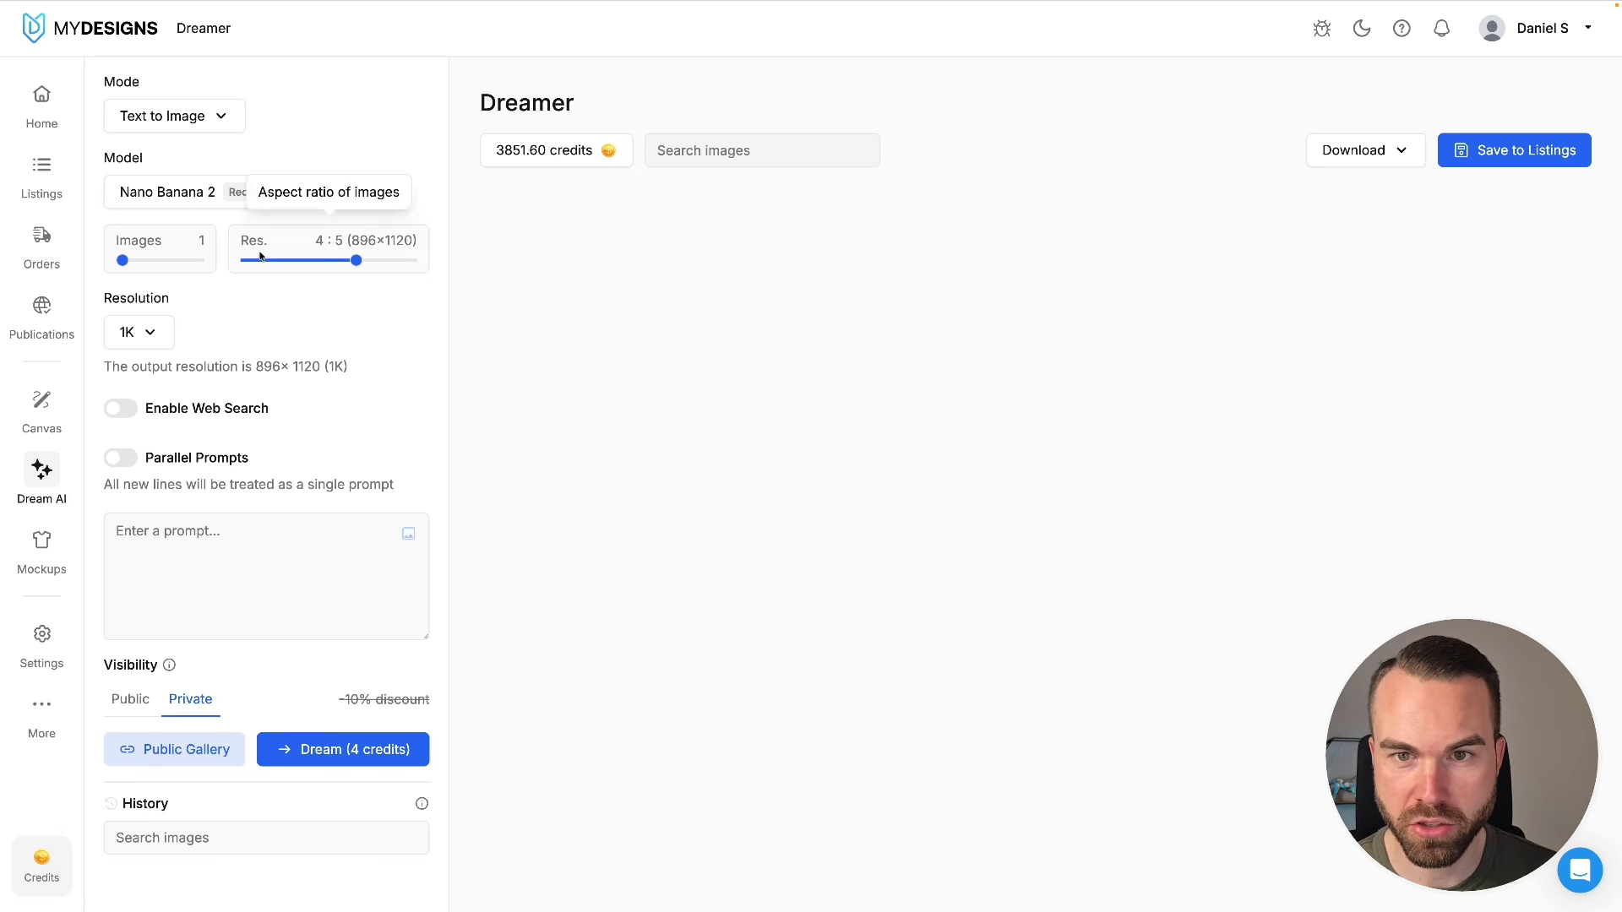
- Switch to Image to Image (Remix Image) mode with the Nano Banana 2 model and add the possum design as source image
click(210, 123)
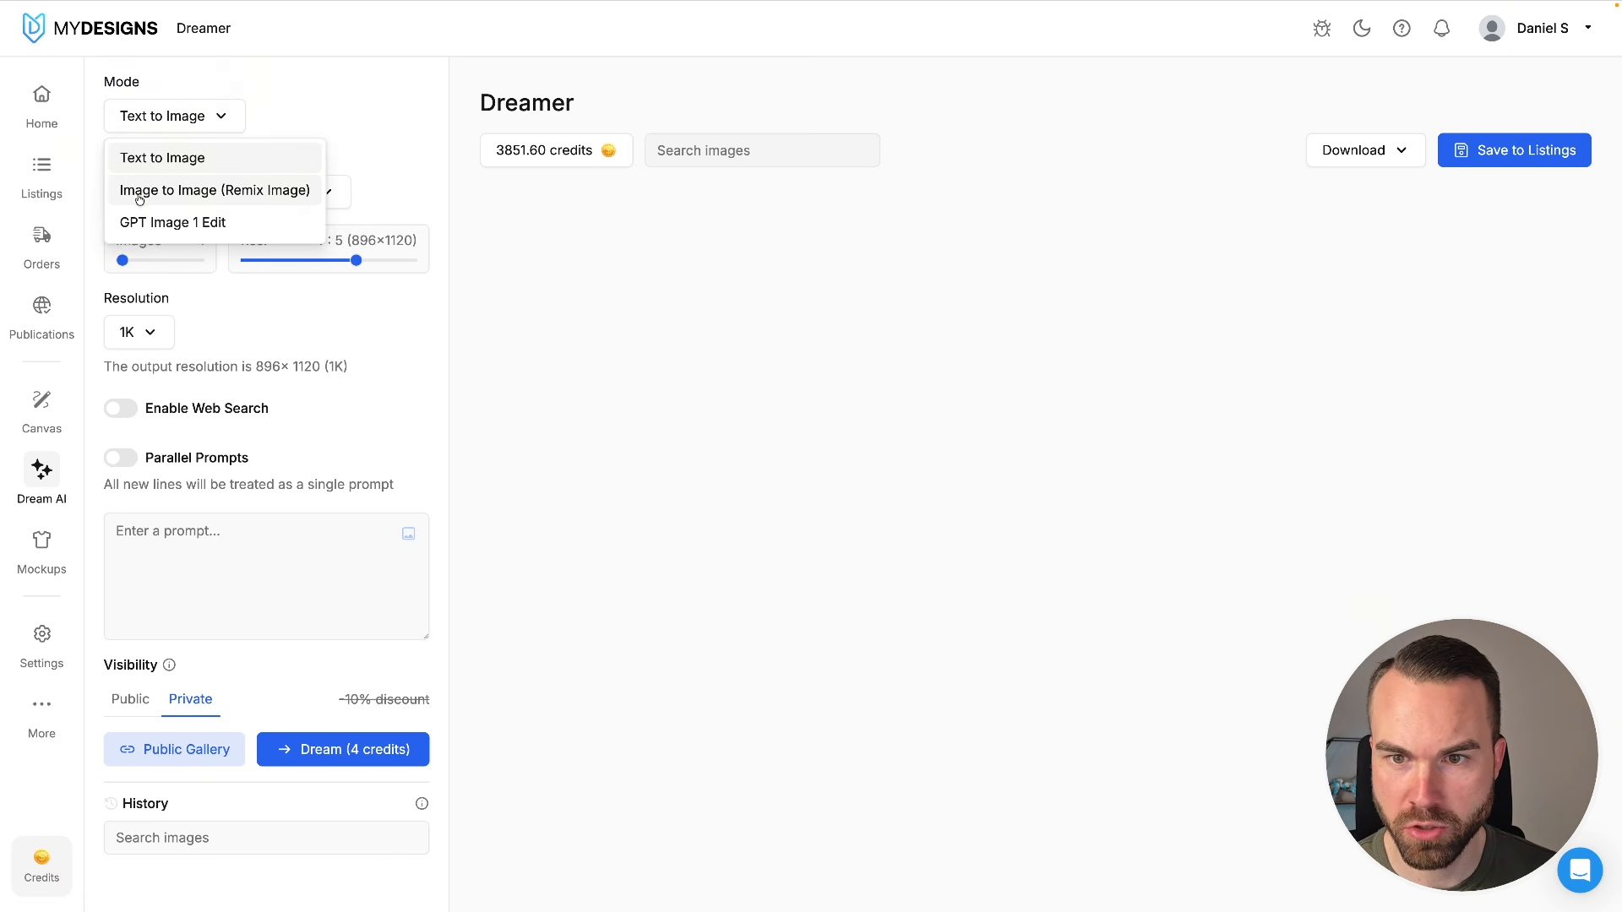
click(242, 195)
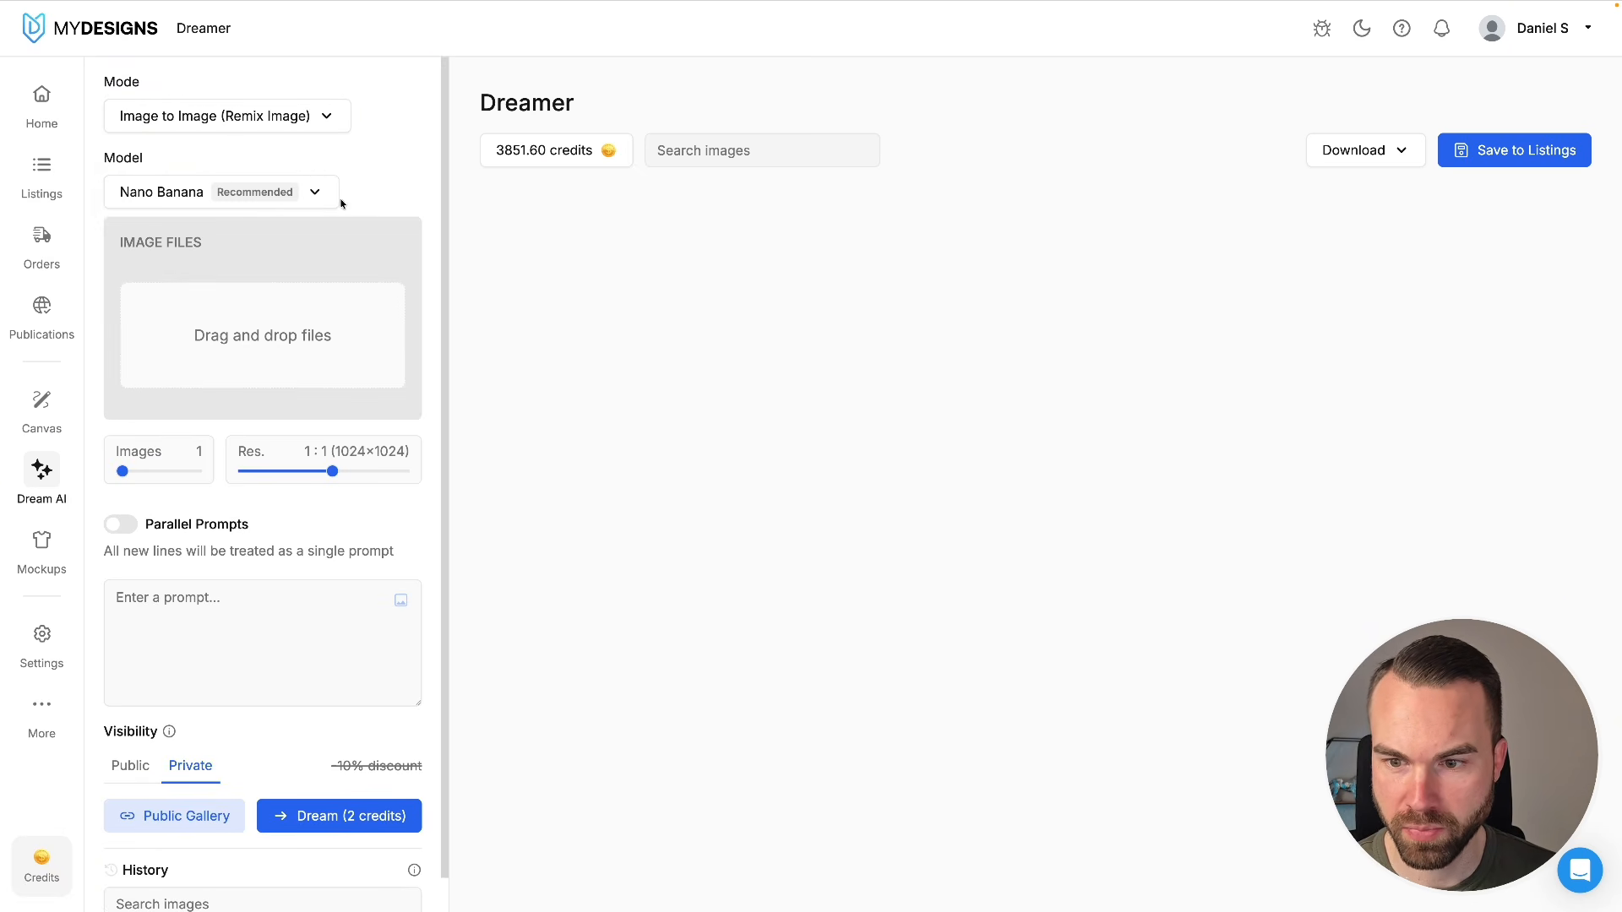
click(314, 195)
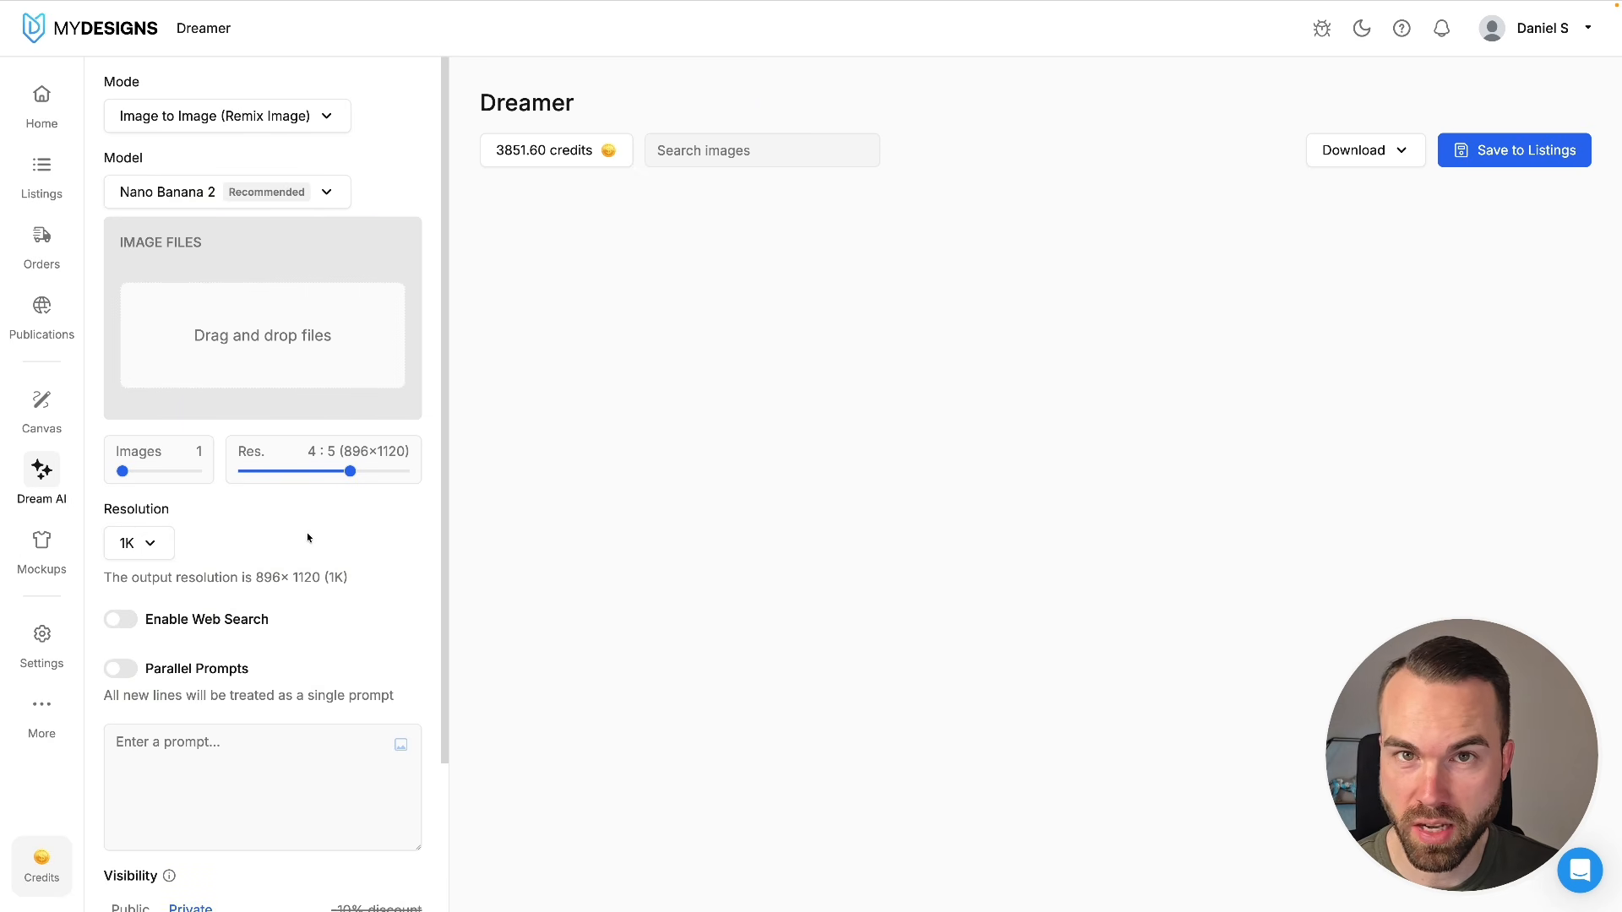
drag(270, 638, 271, 335)
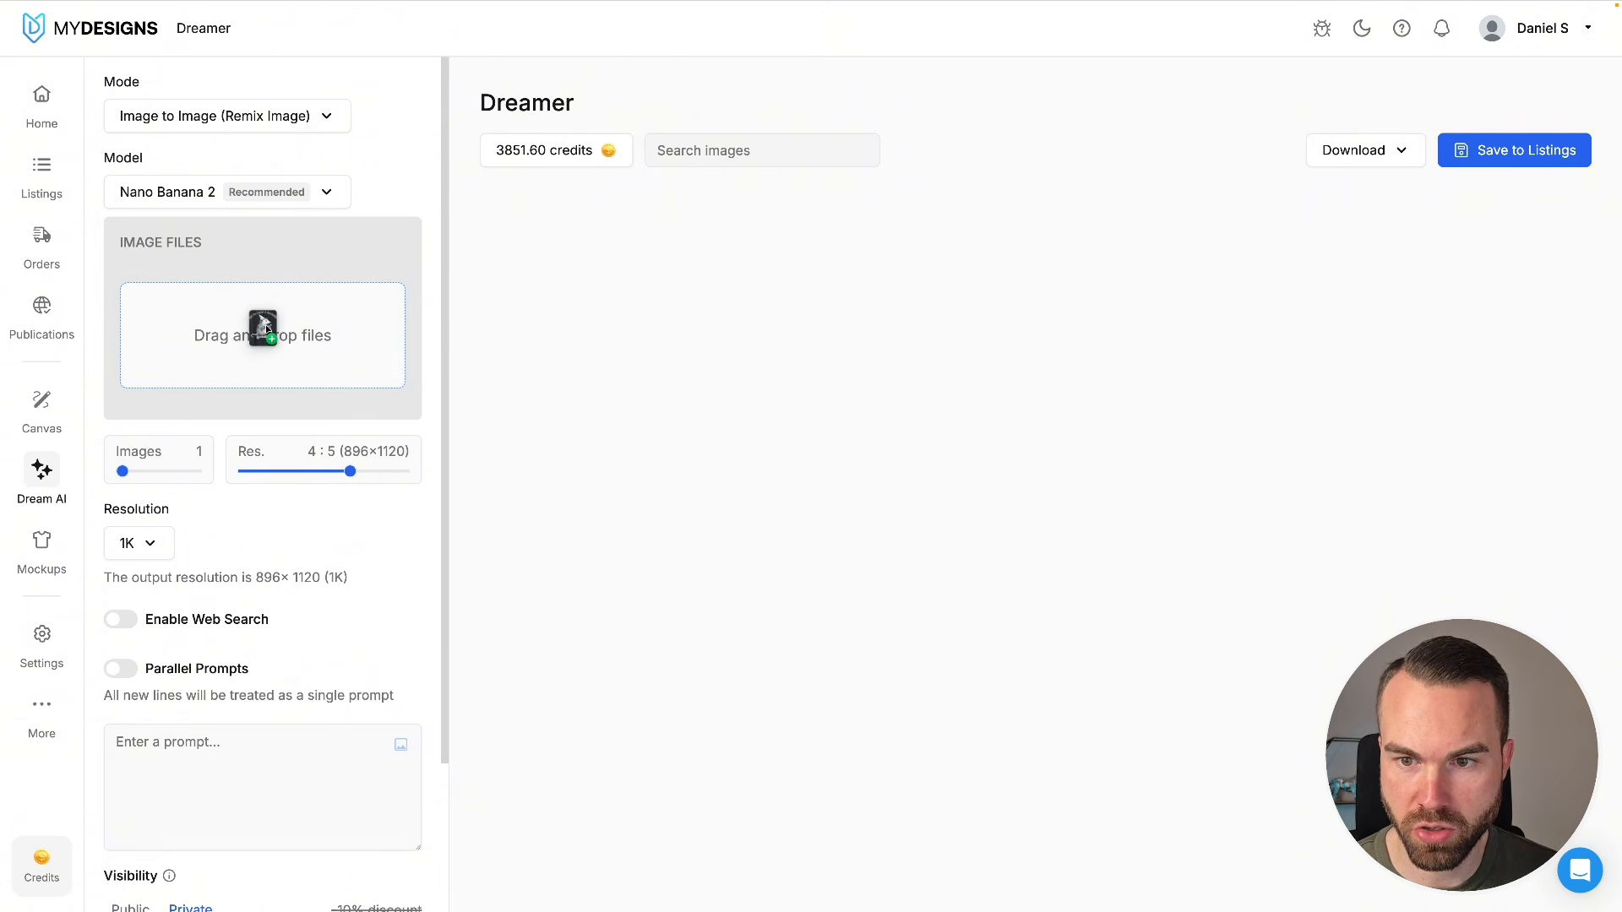
- Enable Parallel Prompts and enter the prompt "Change the animal to a fox"
scroll(320, 537, down, 2)
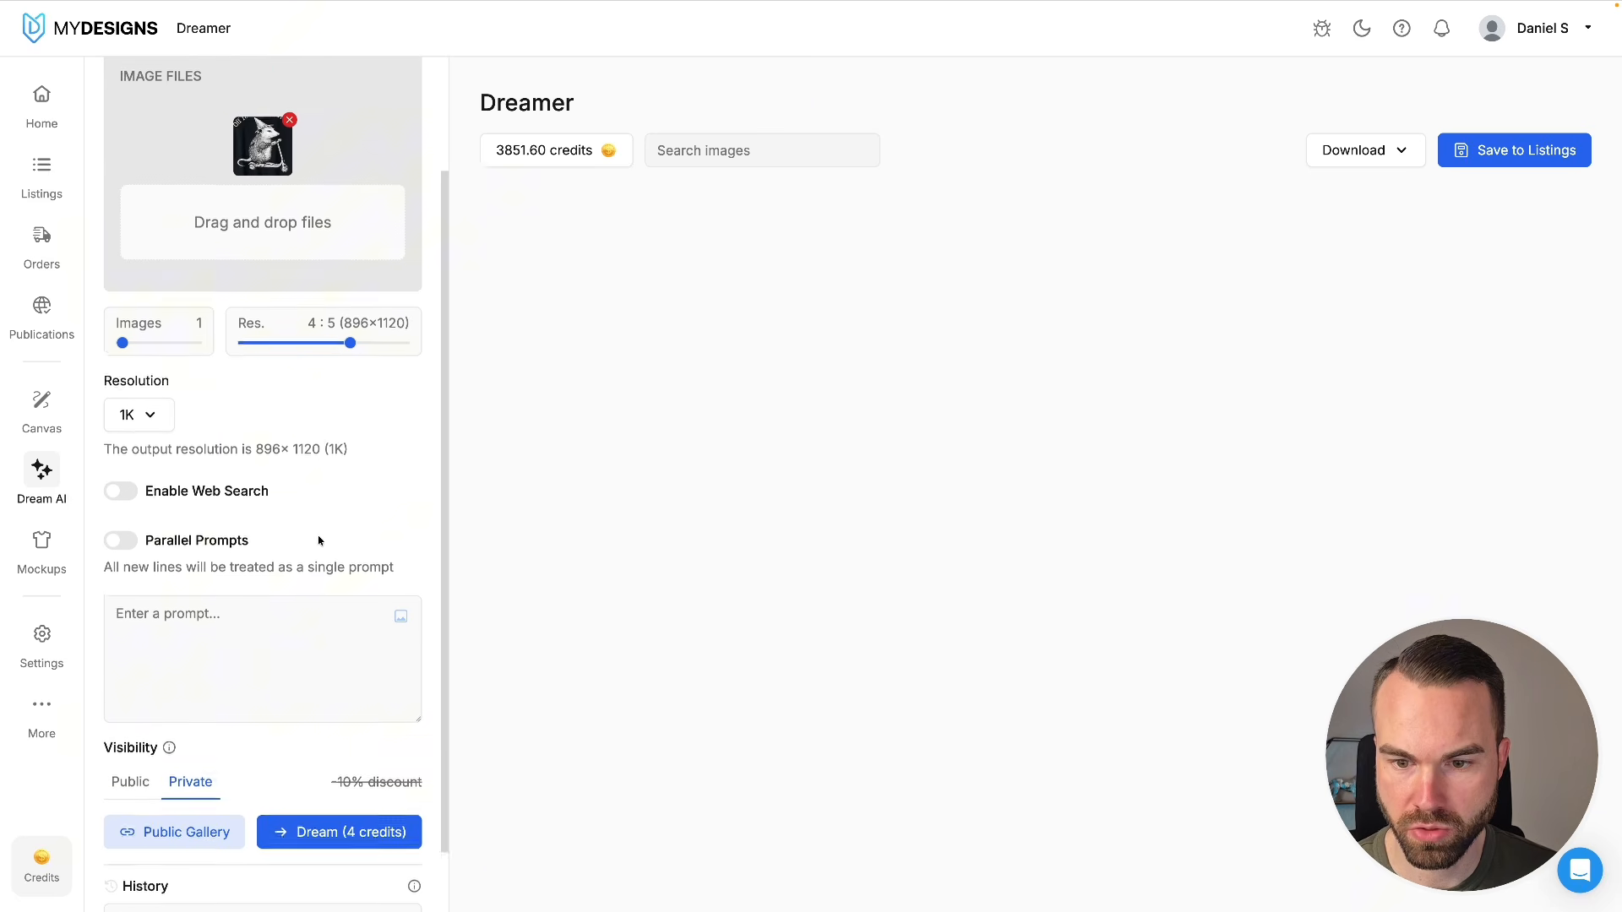
scroll(319, 540, down, 1)
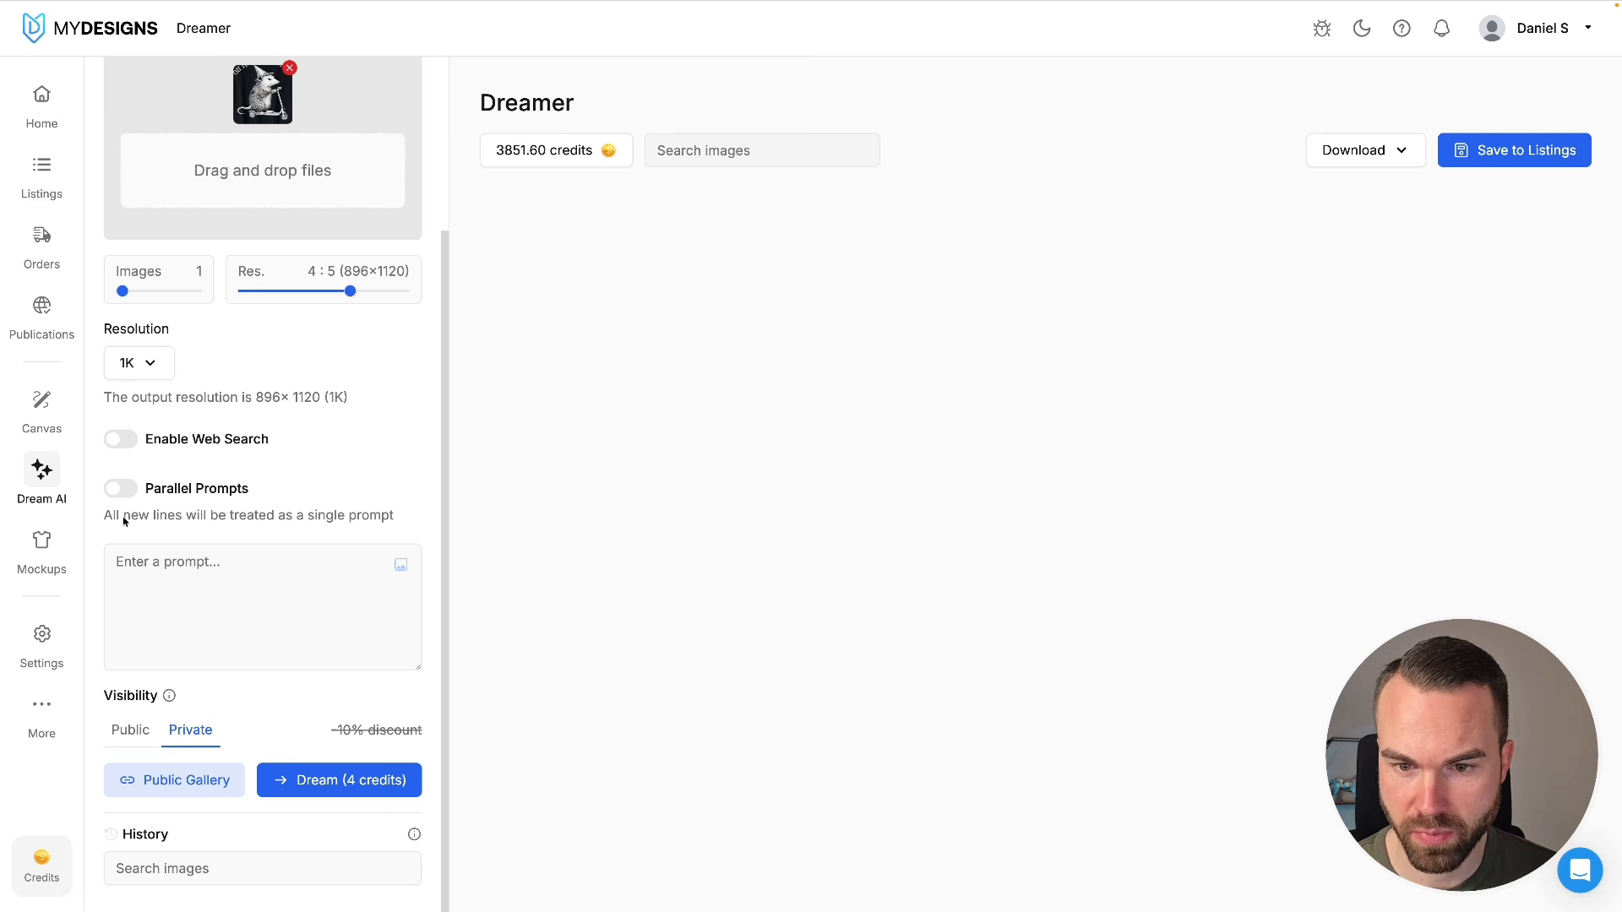
click(120, 490)
click(216, 585)
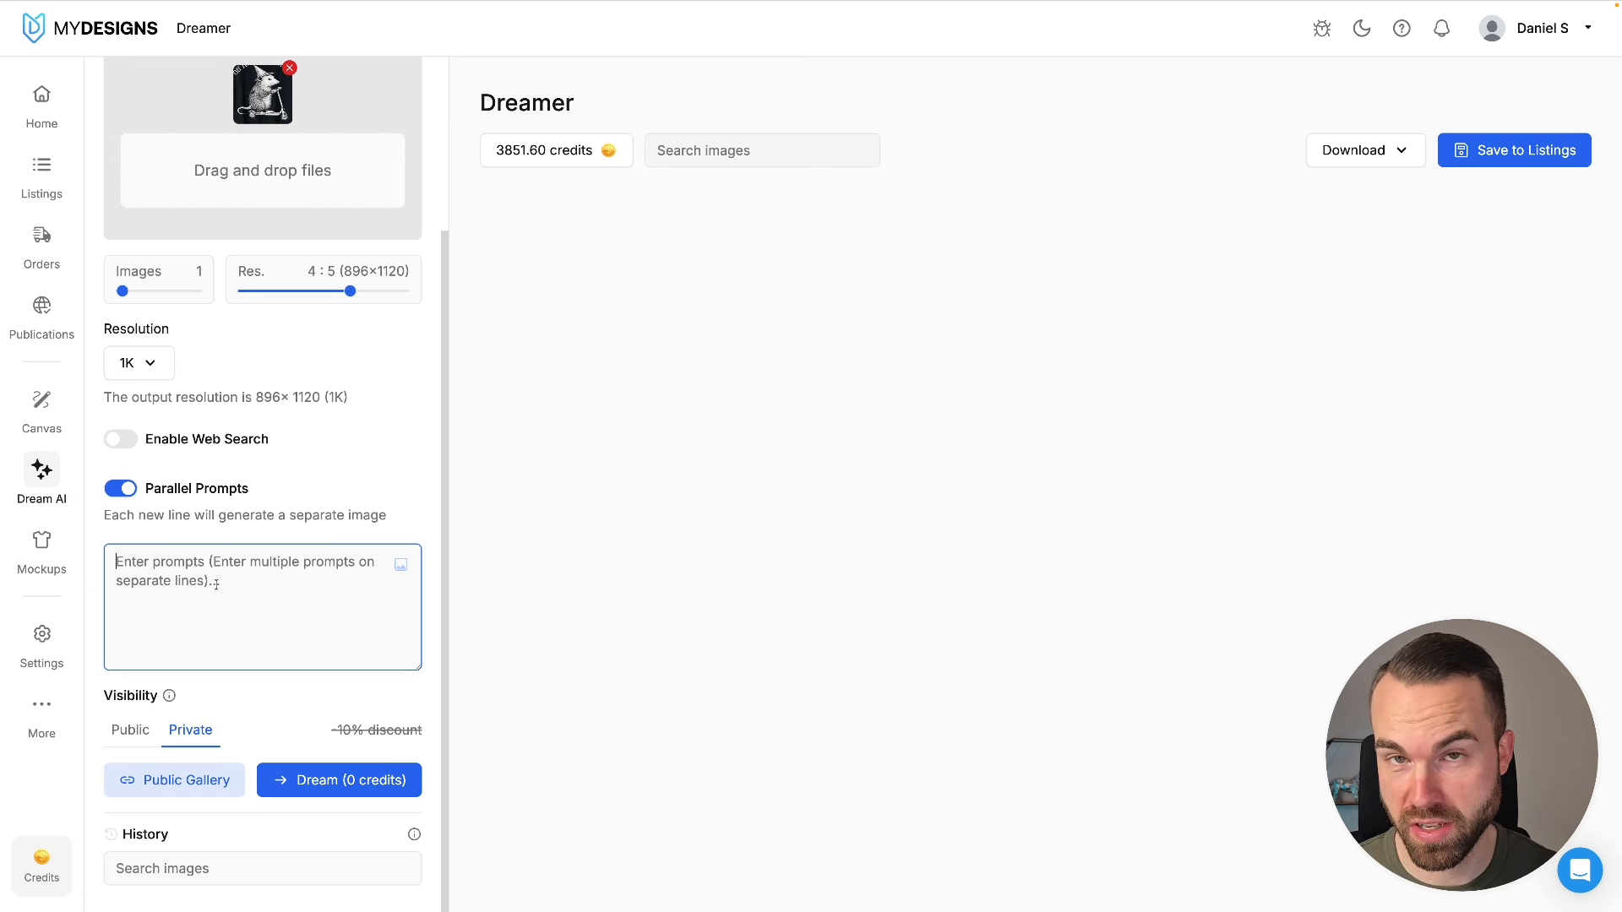
text(Change the animal to a fox)
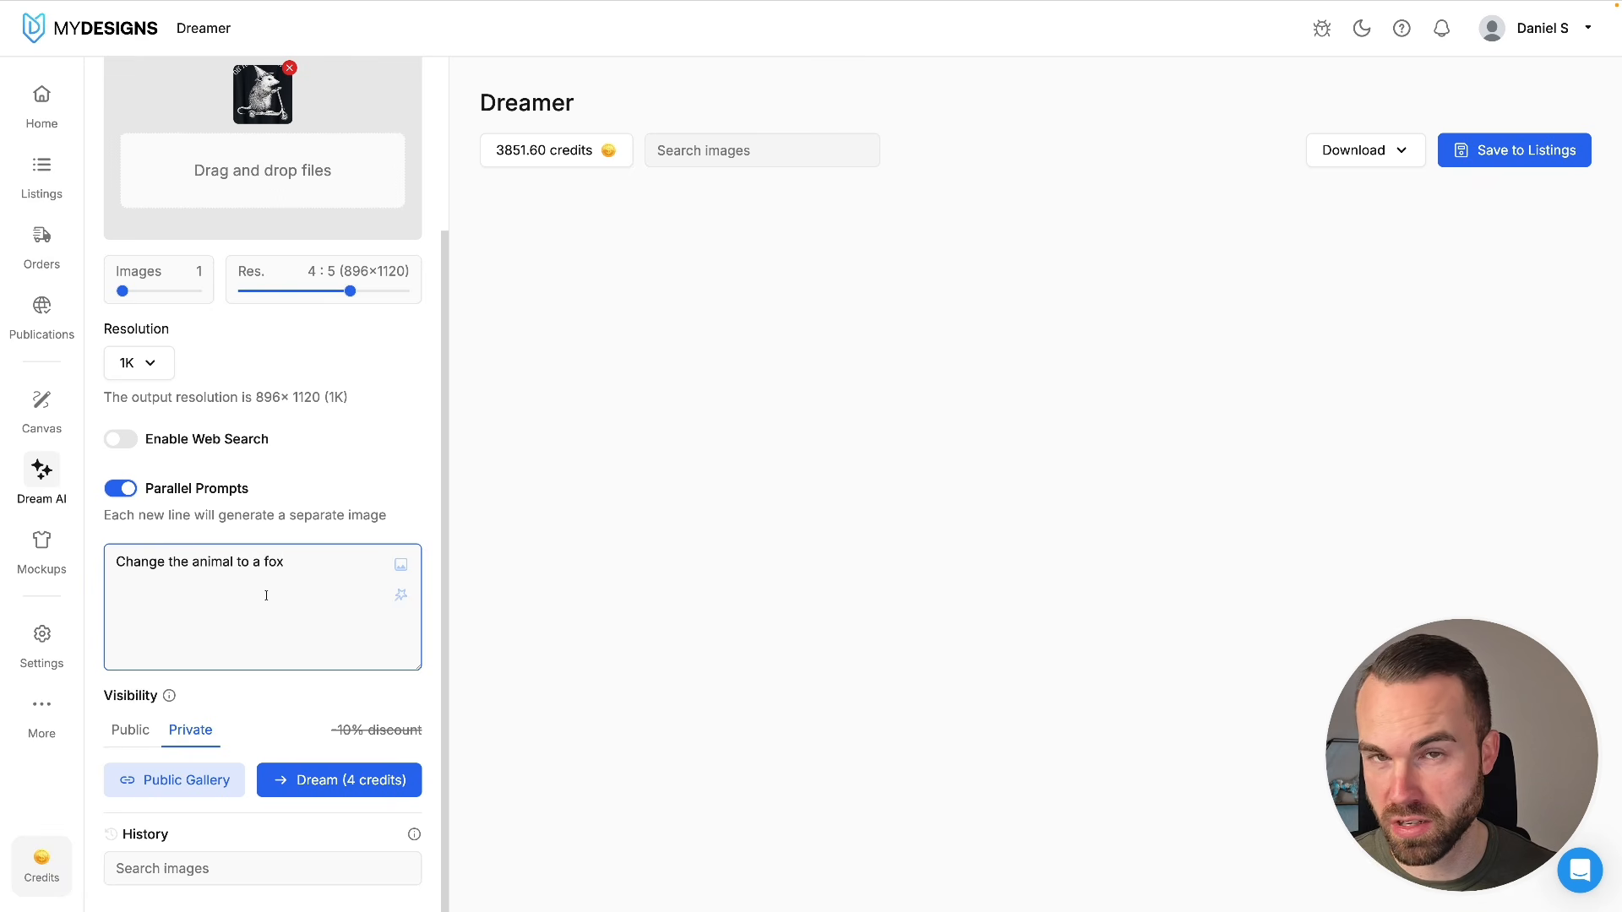
- Scale the fox prompt with the instruction "Scale the type of animal" and review the resulting prompt variations
click(403, 597)
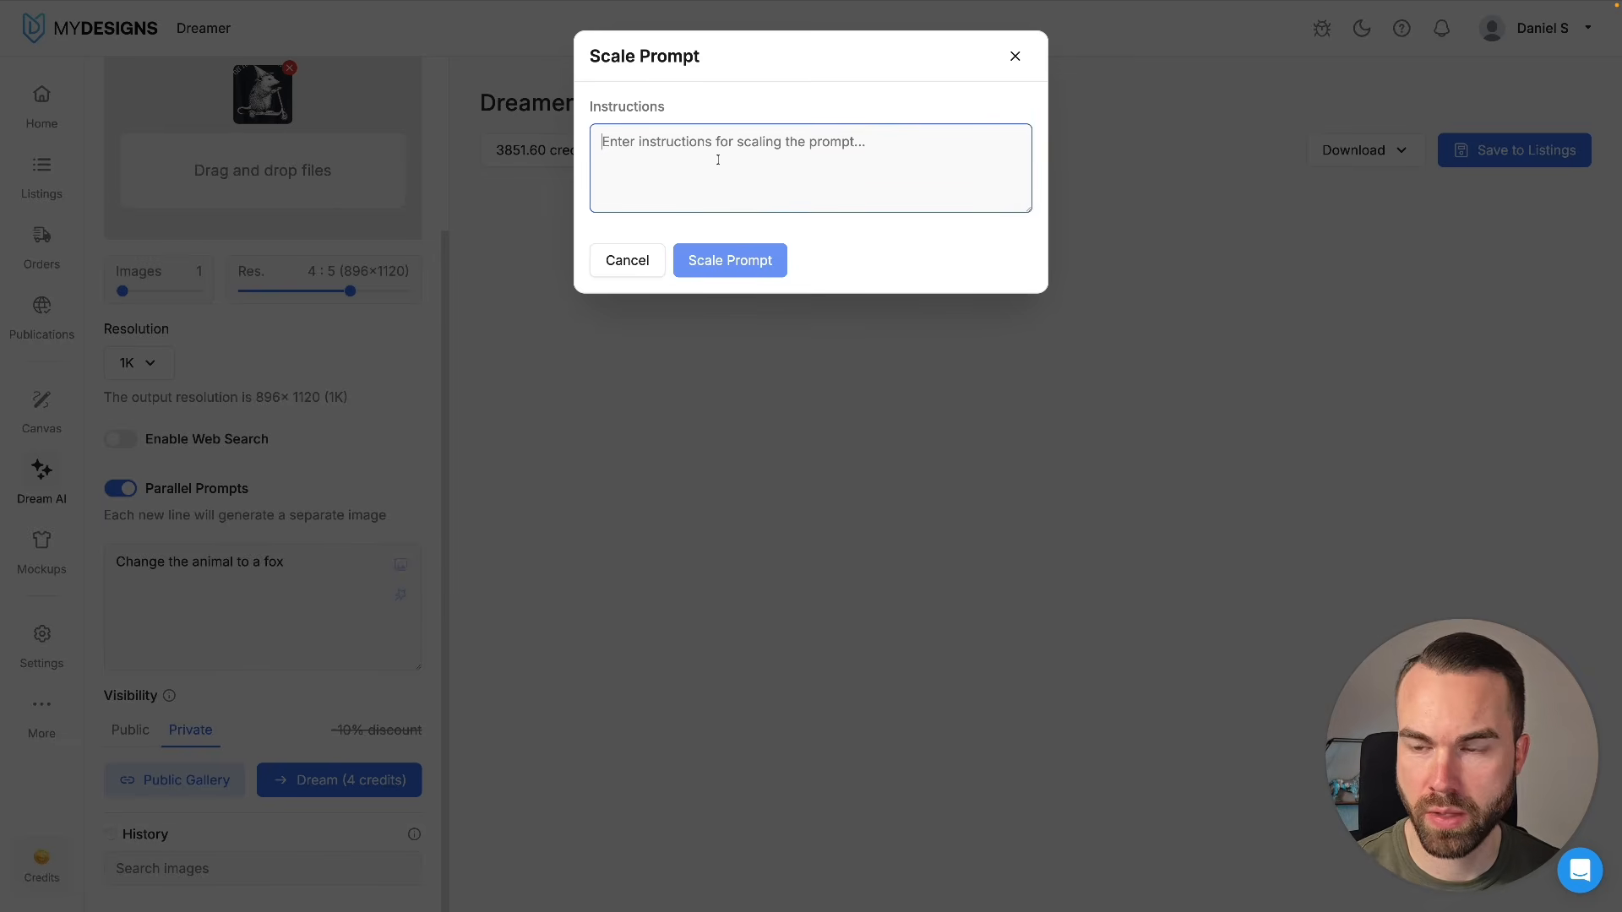
text(Scale the)
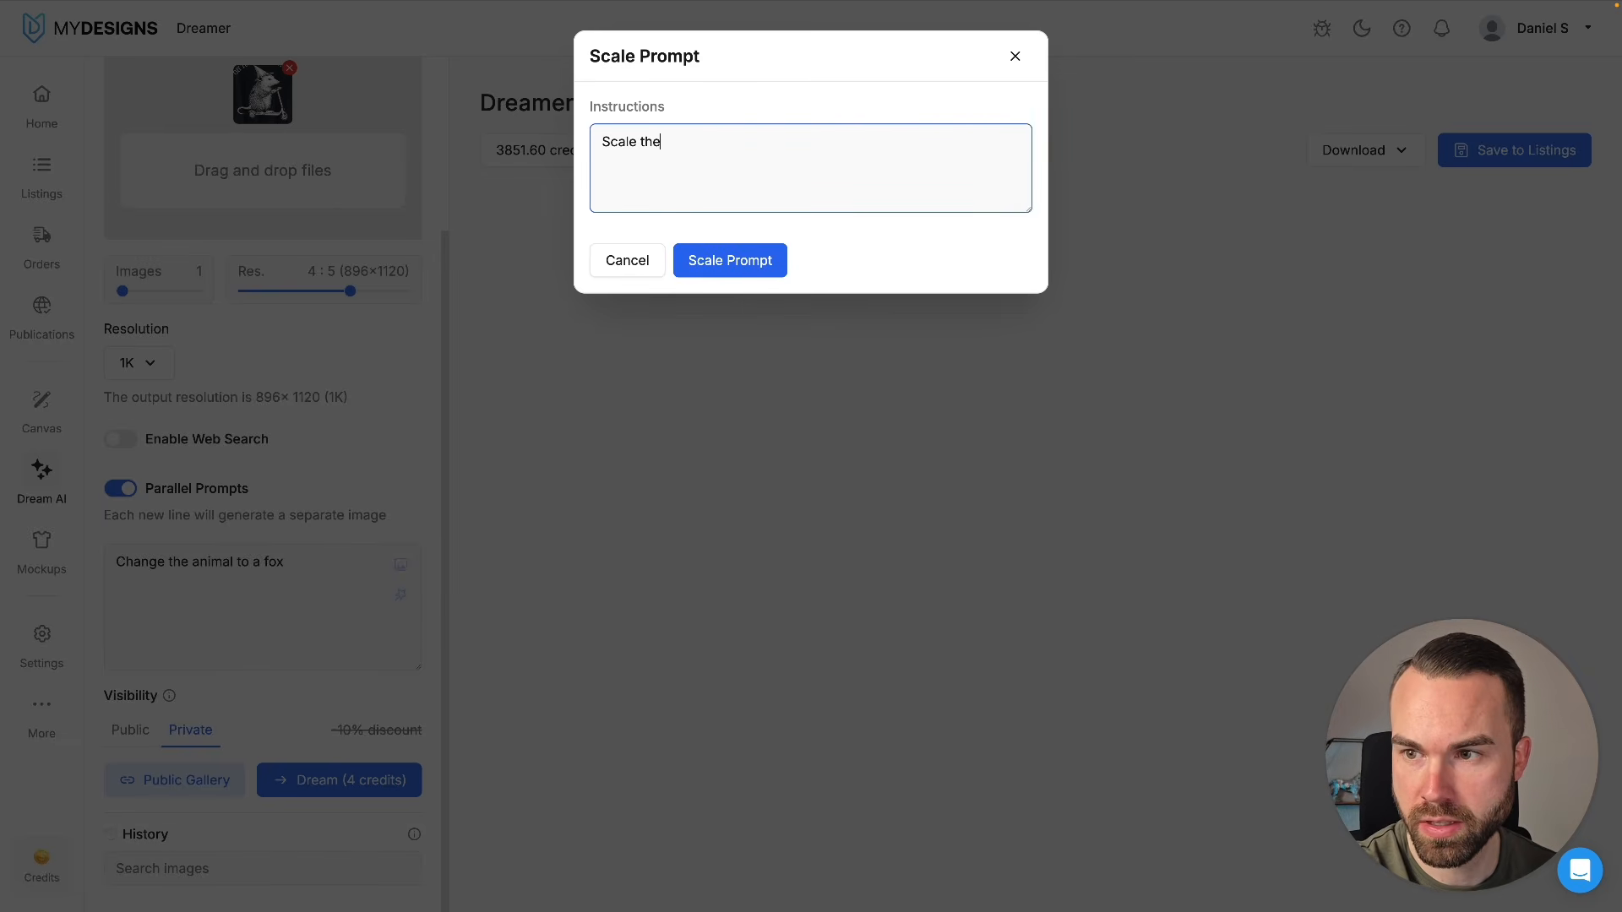
text( type of animal)
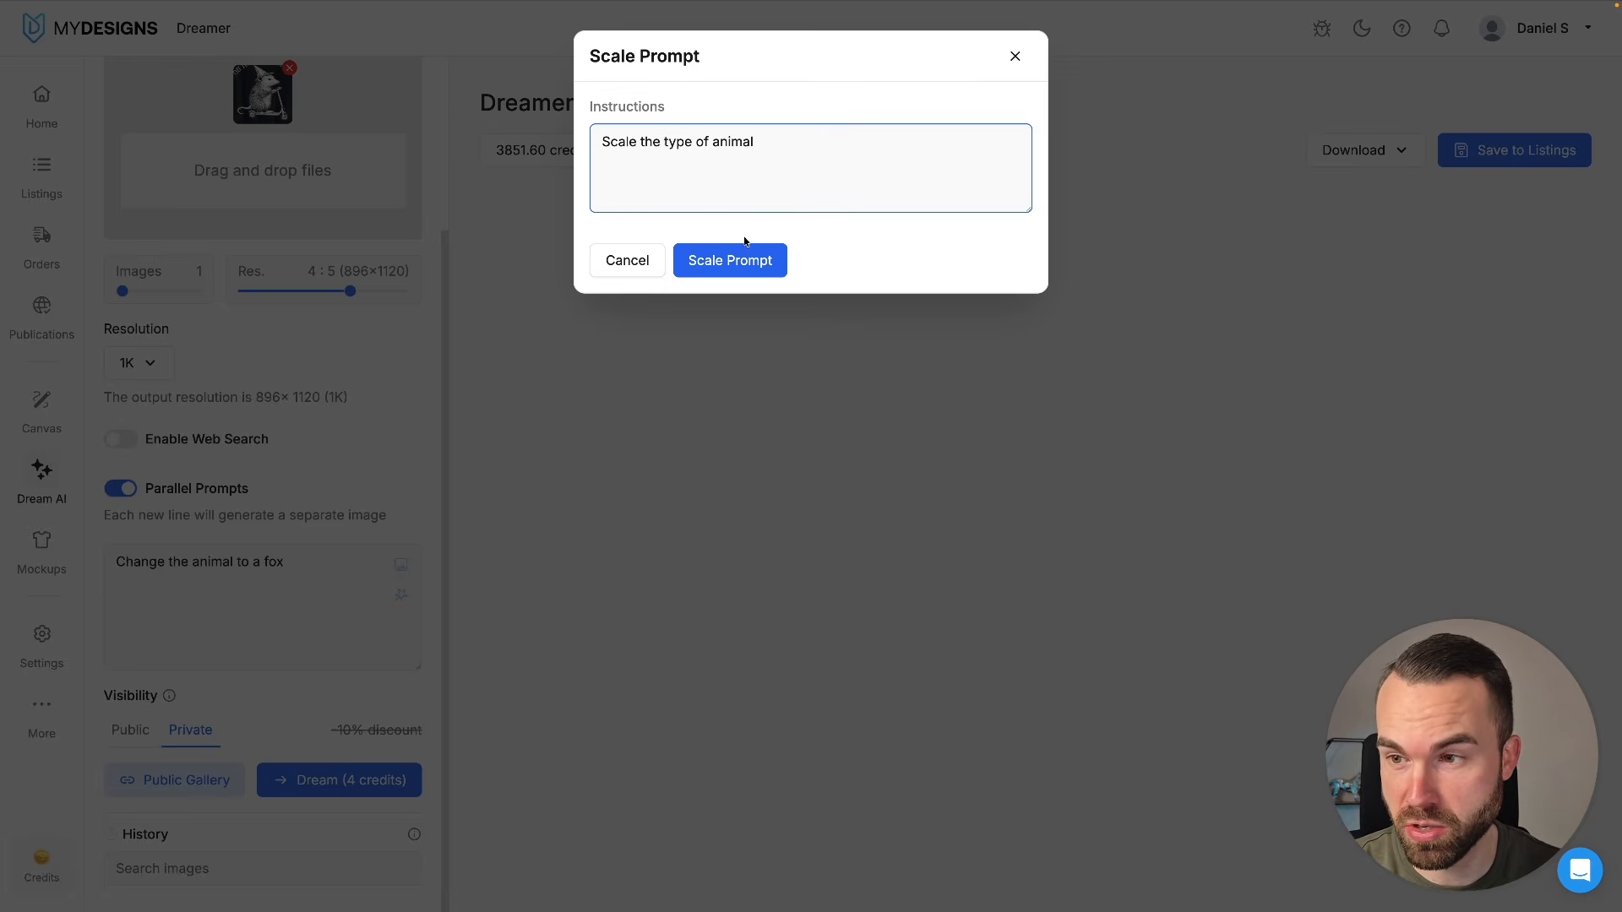
click(744, 259)
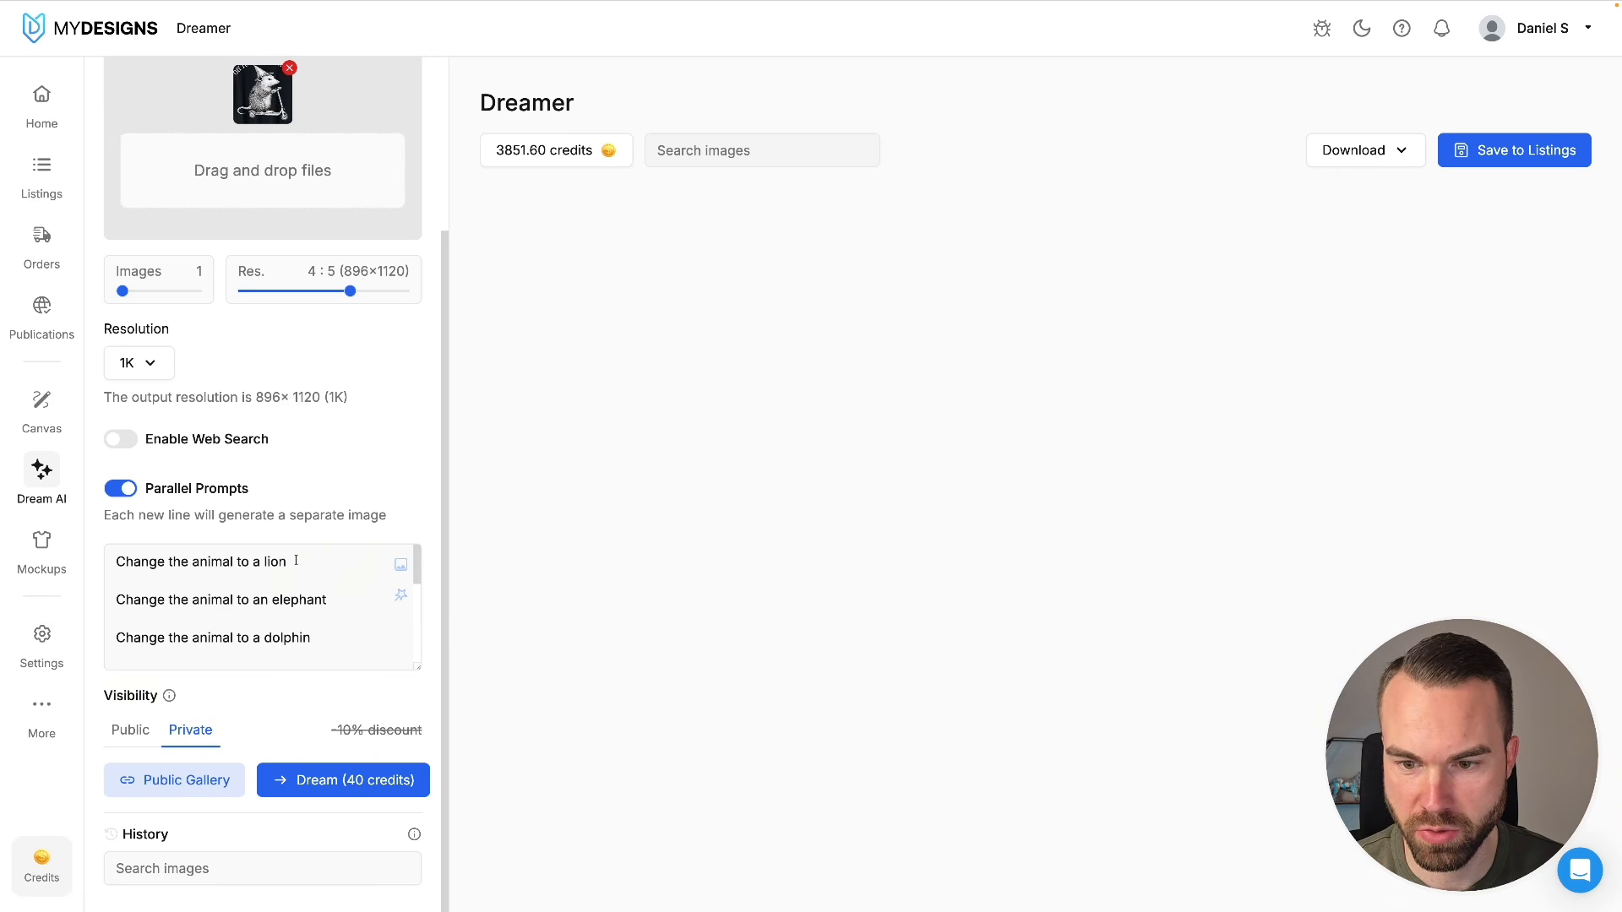
scroll(295, 561, down, 3)
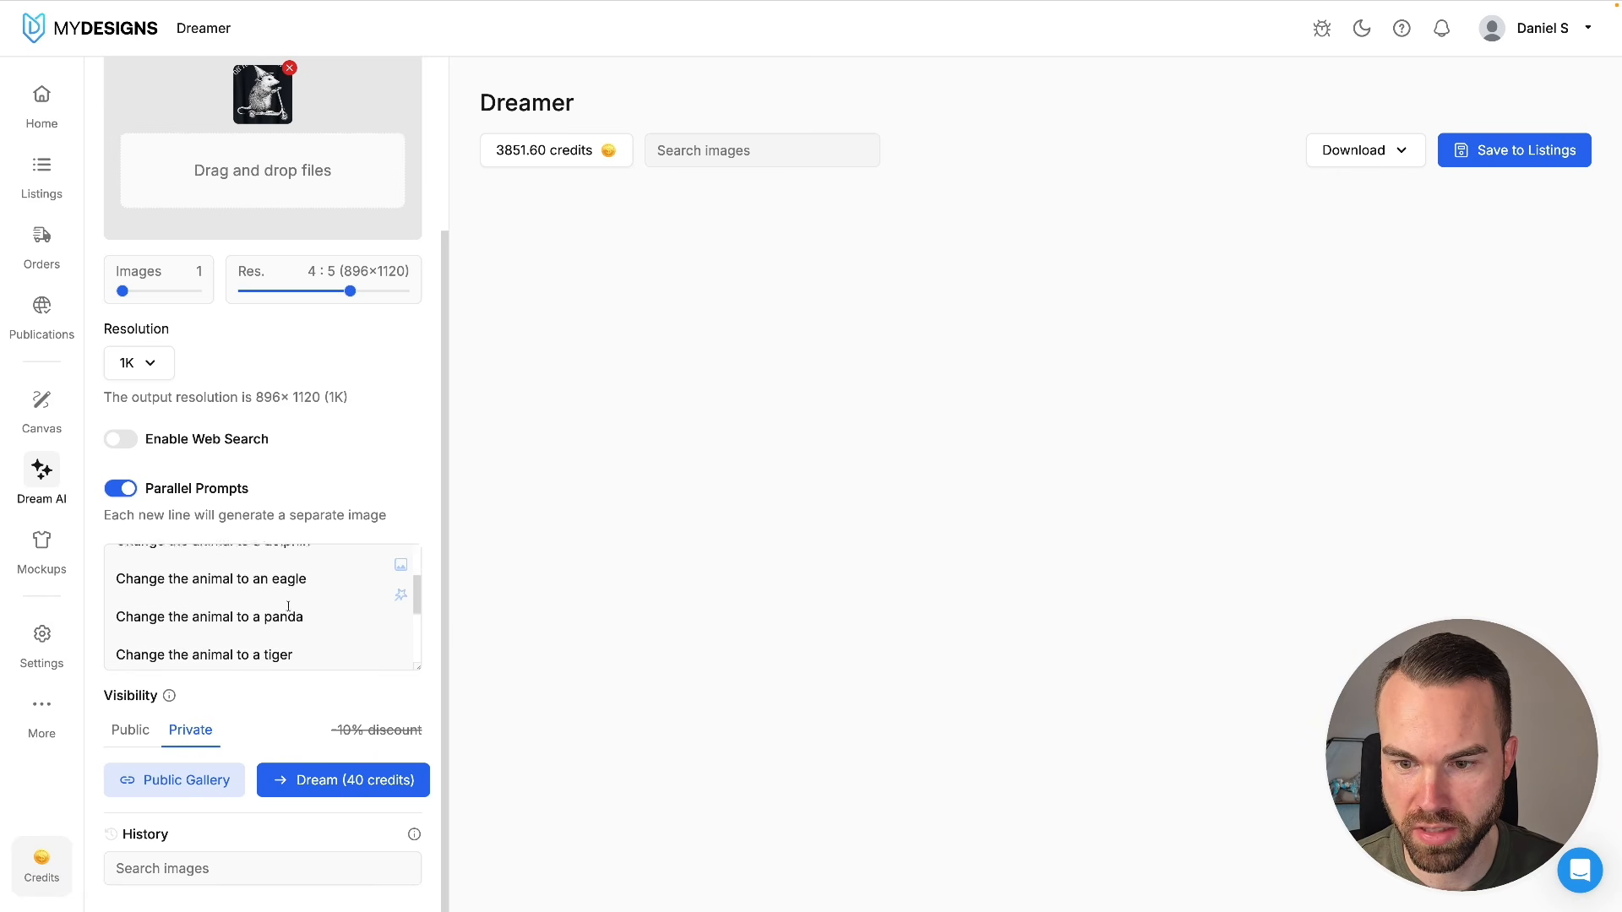
scroll(288, 607, down, 4)
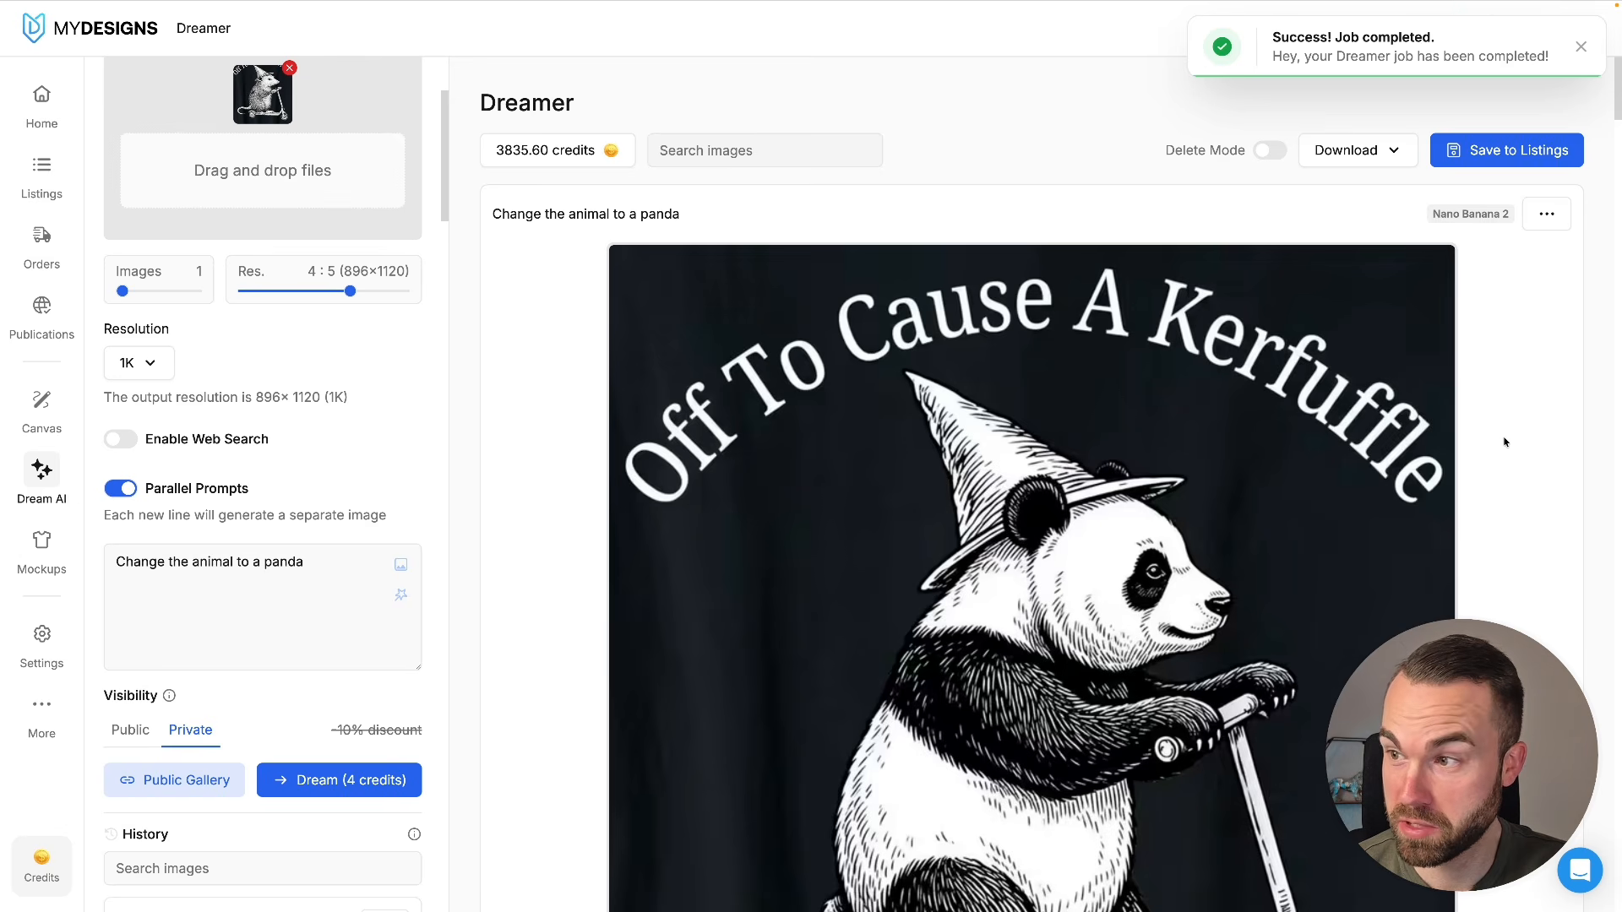
- Examine the generated animal variations of the "Off To Cause A Kerfuffle" design
scroll(1523, 487, down, 3)
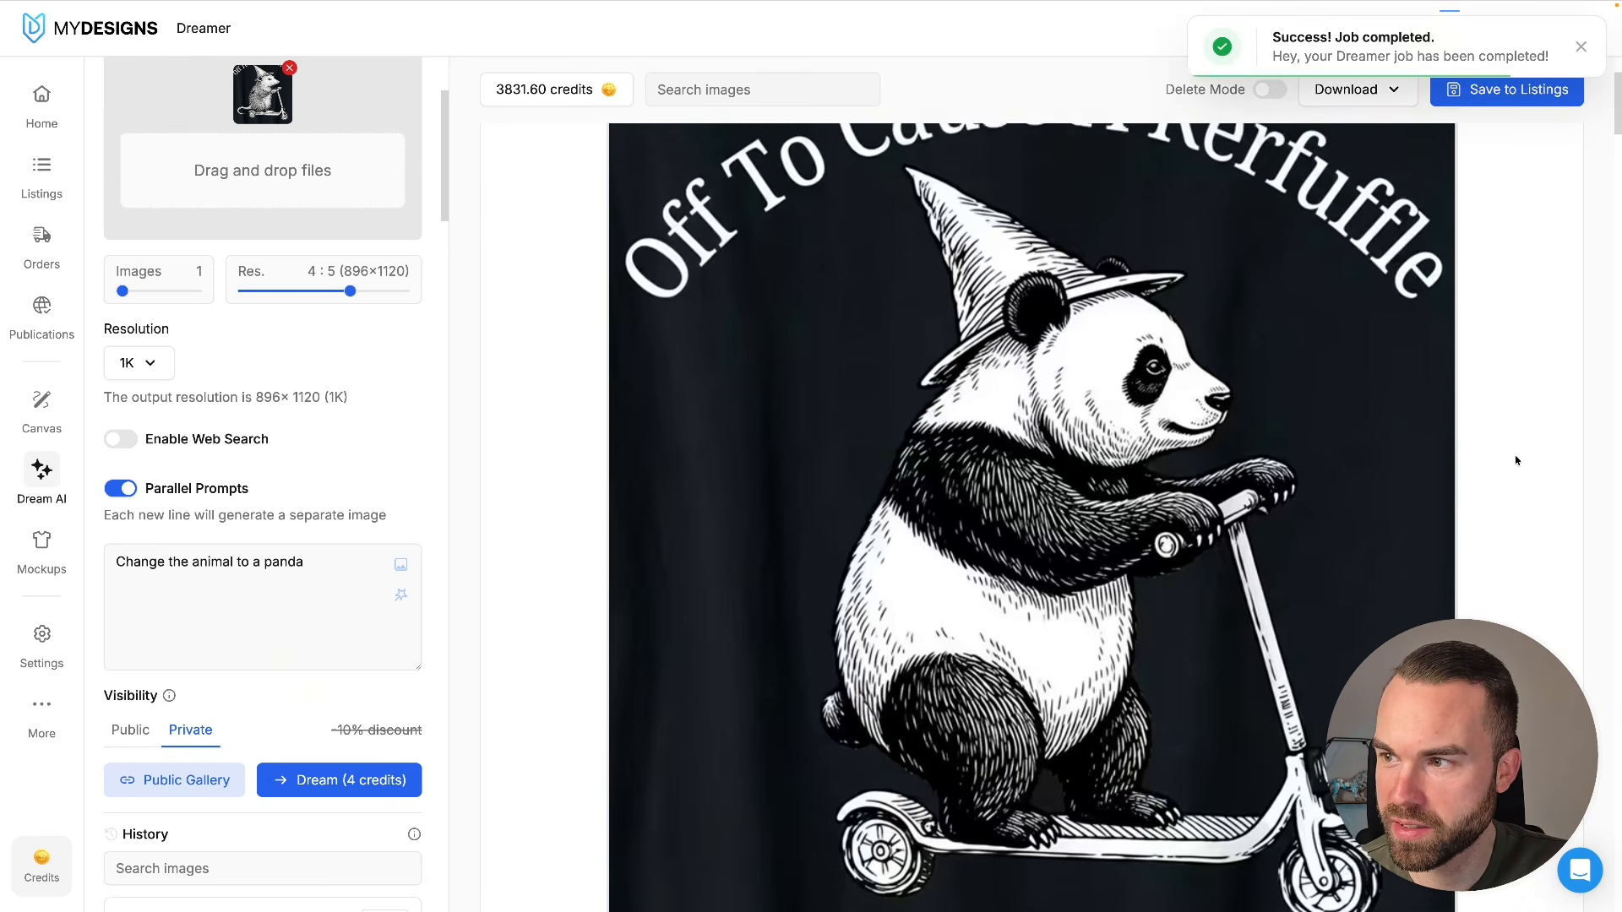
scroll(1516, 461, up, 2)
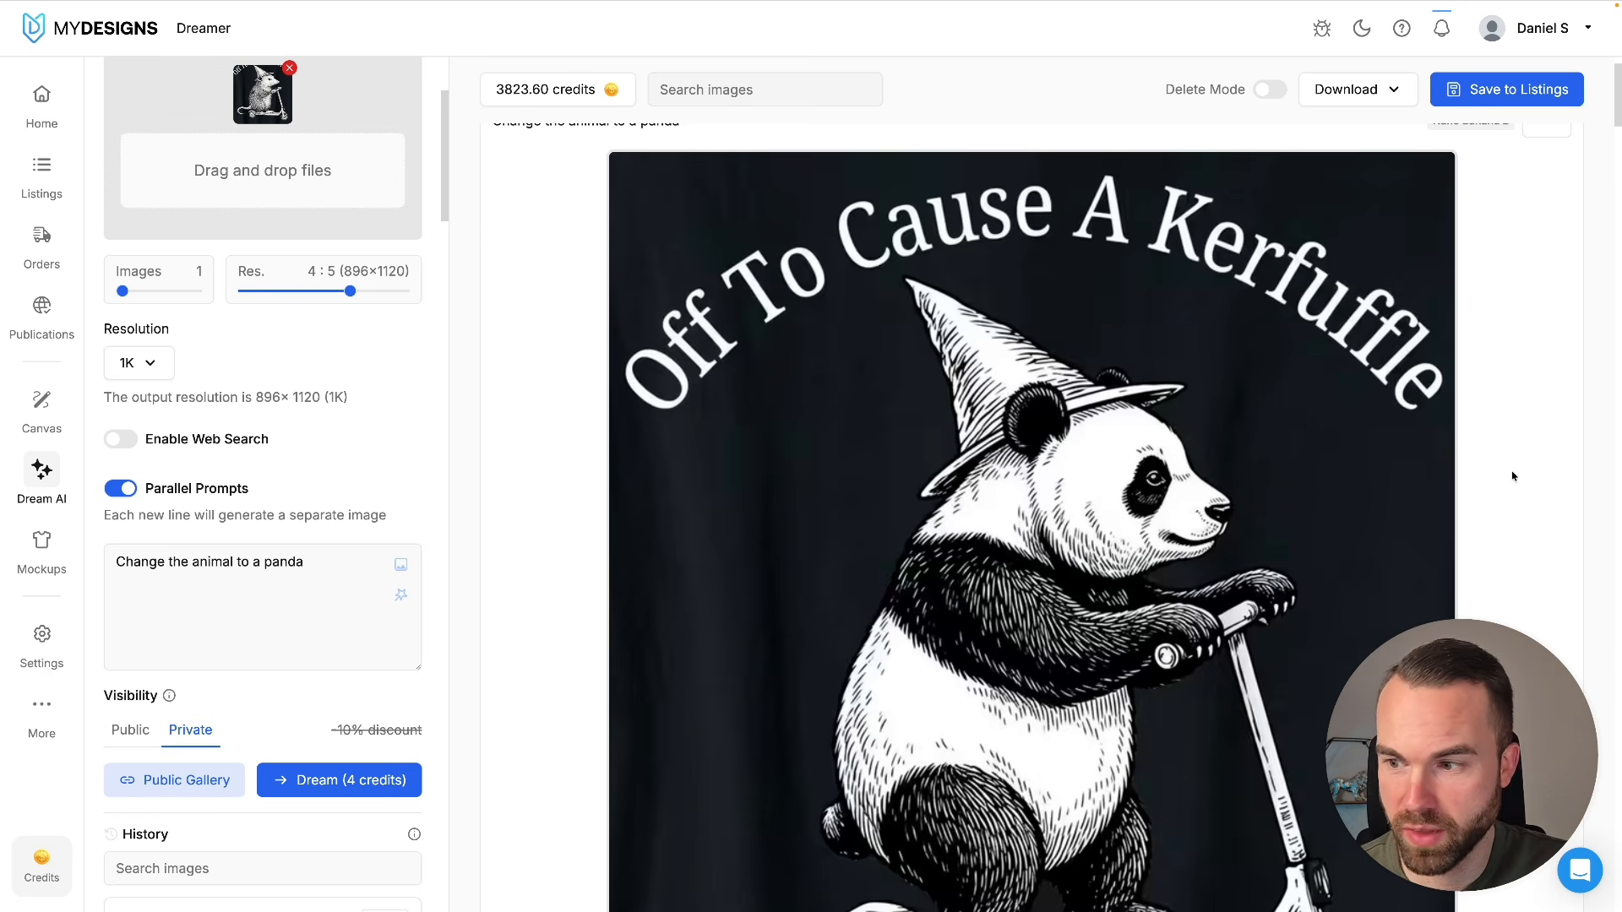
scroll(569, 565, down, 1)
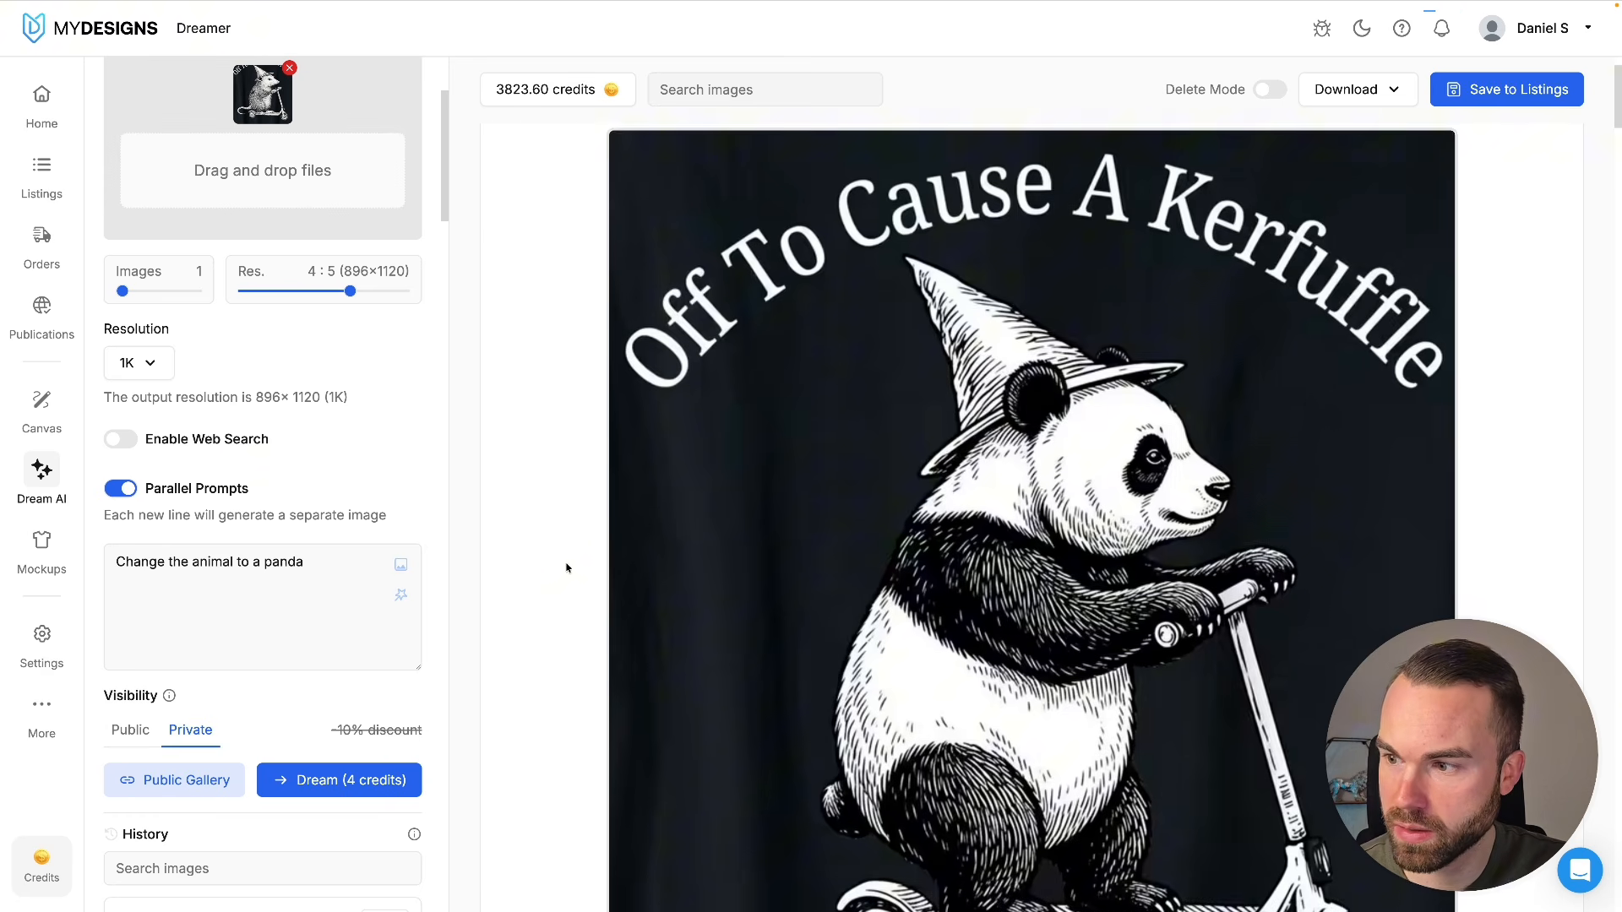
scroll(549, 577, down, 10)
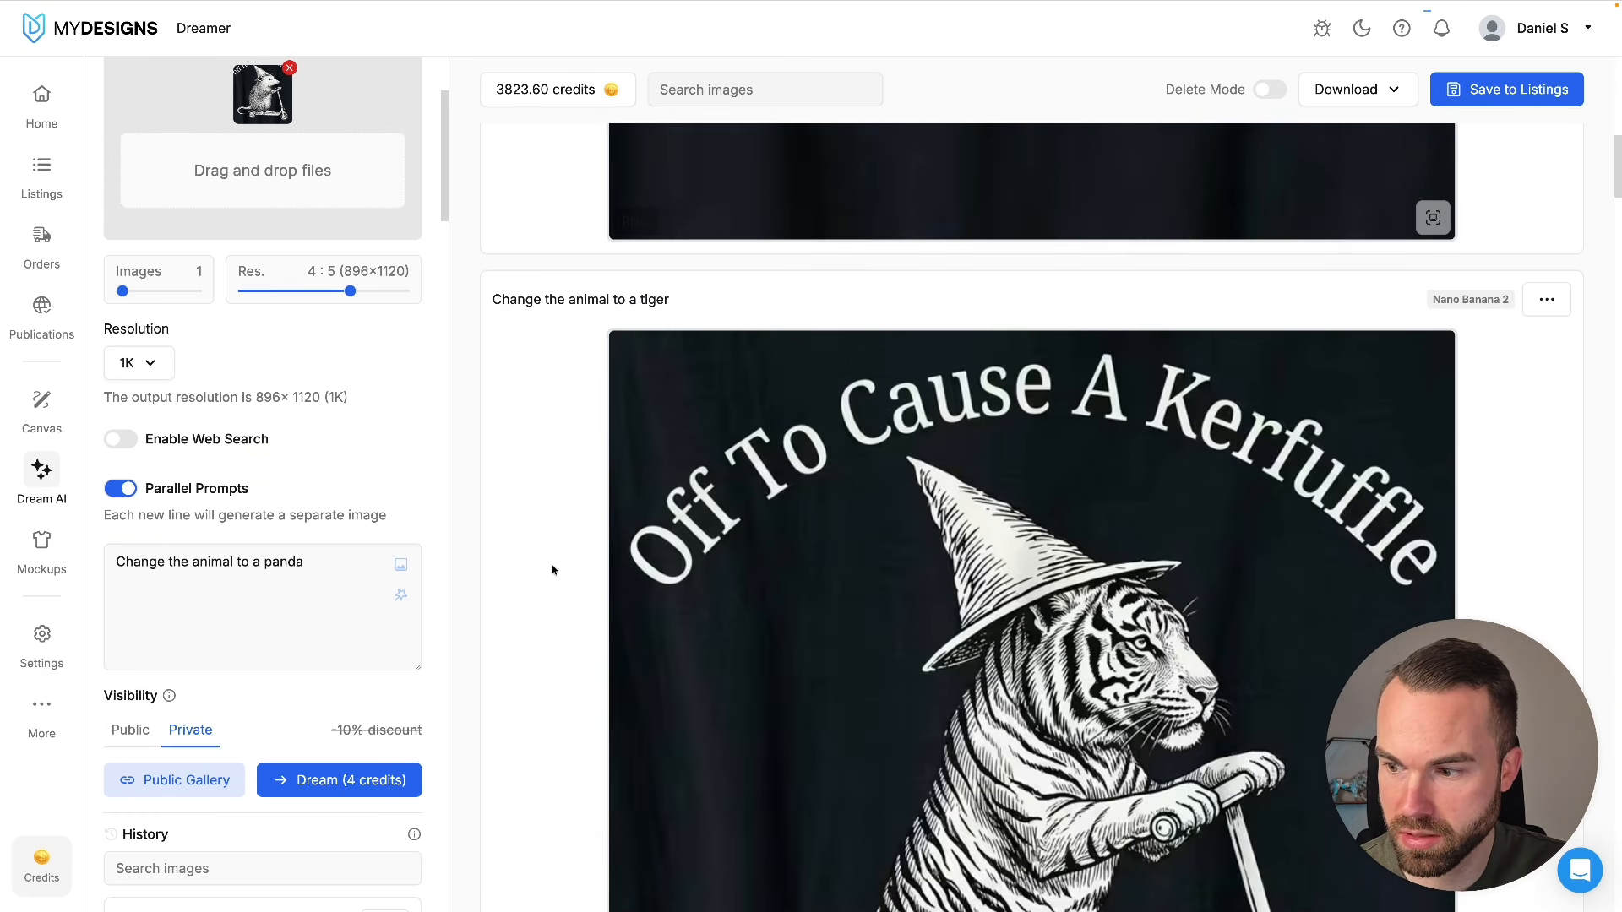
scroll(553, 567, up, 1)
scroll(1365, 494, down, 1)
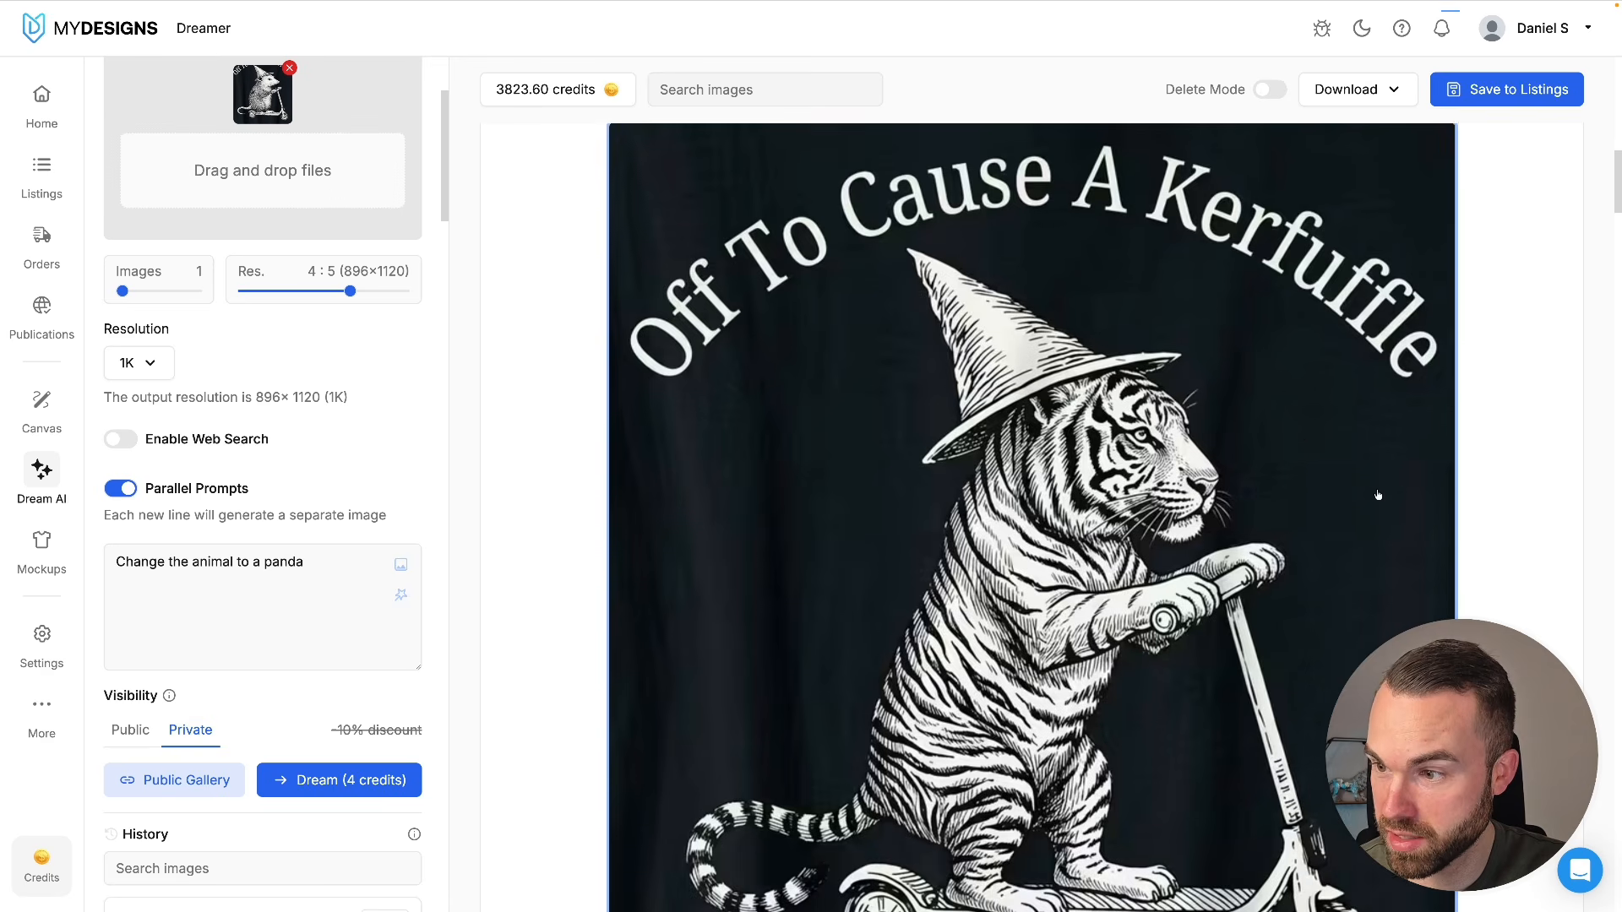
scroll(1202, 572, down, 12)
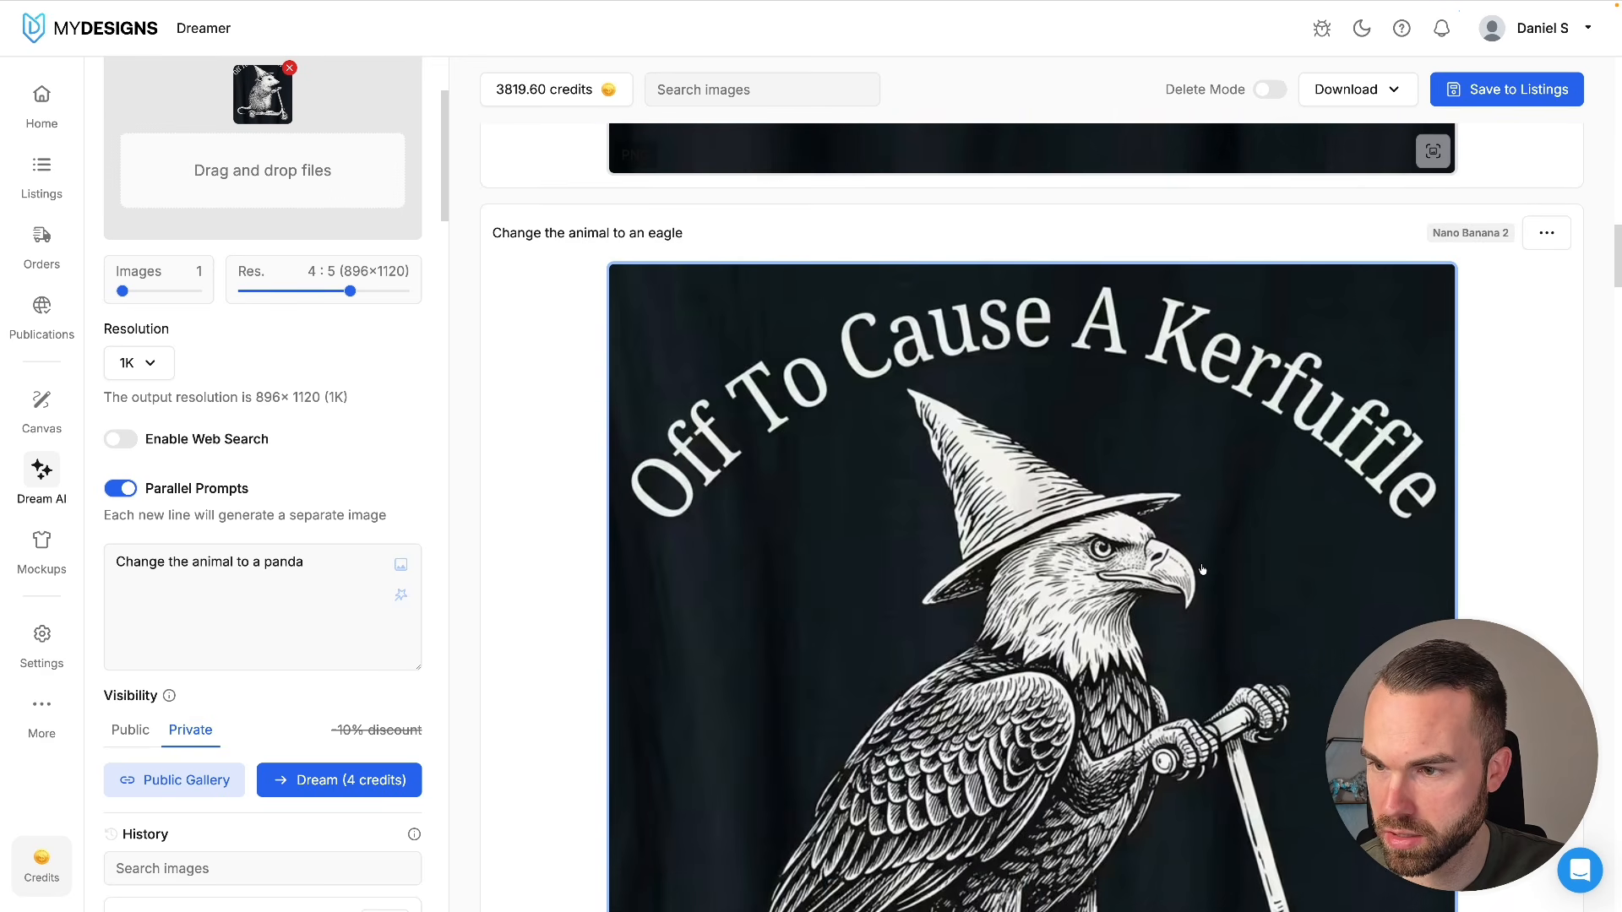
- Examine the eagle, elephant, kangaroo and zebra variations of the design for text and drawing quality
scroll(1202, 572, down, 3)
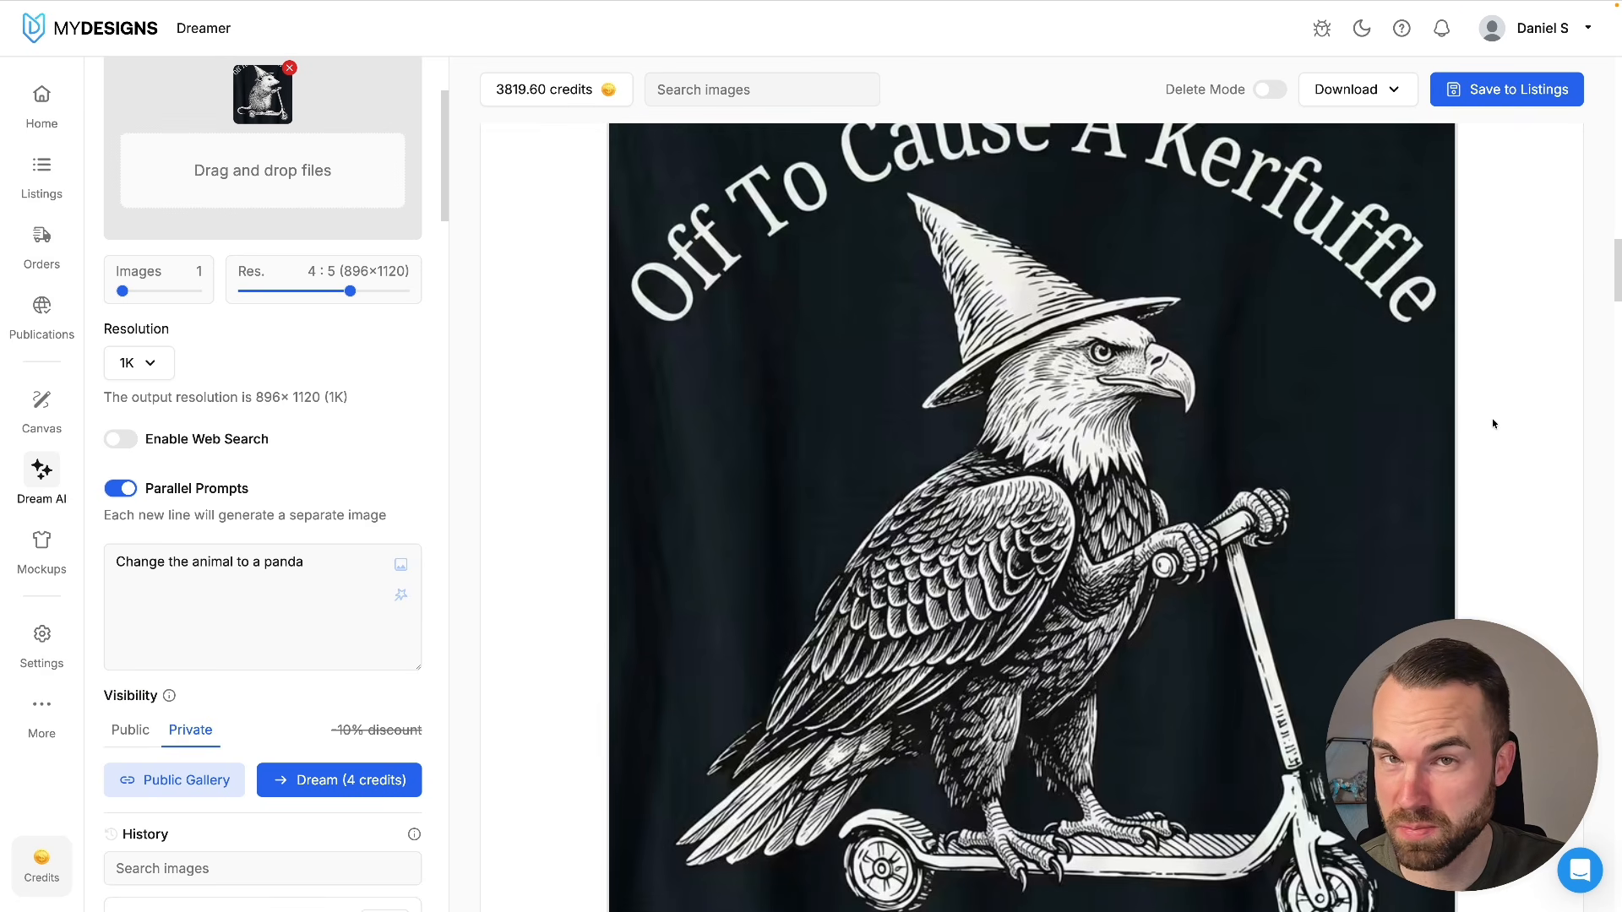
scroll(1492, 418, down, 10)
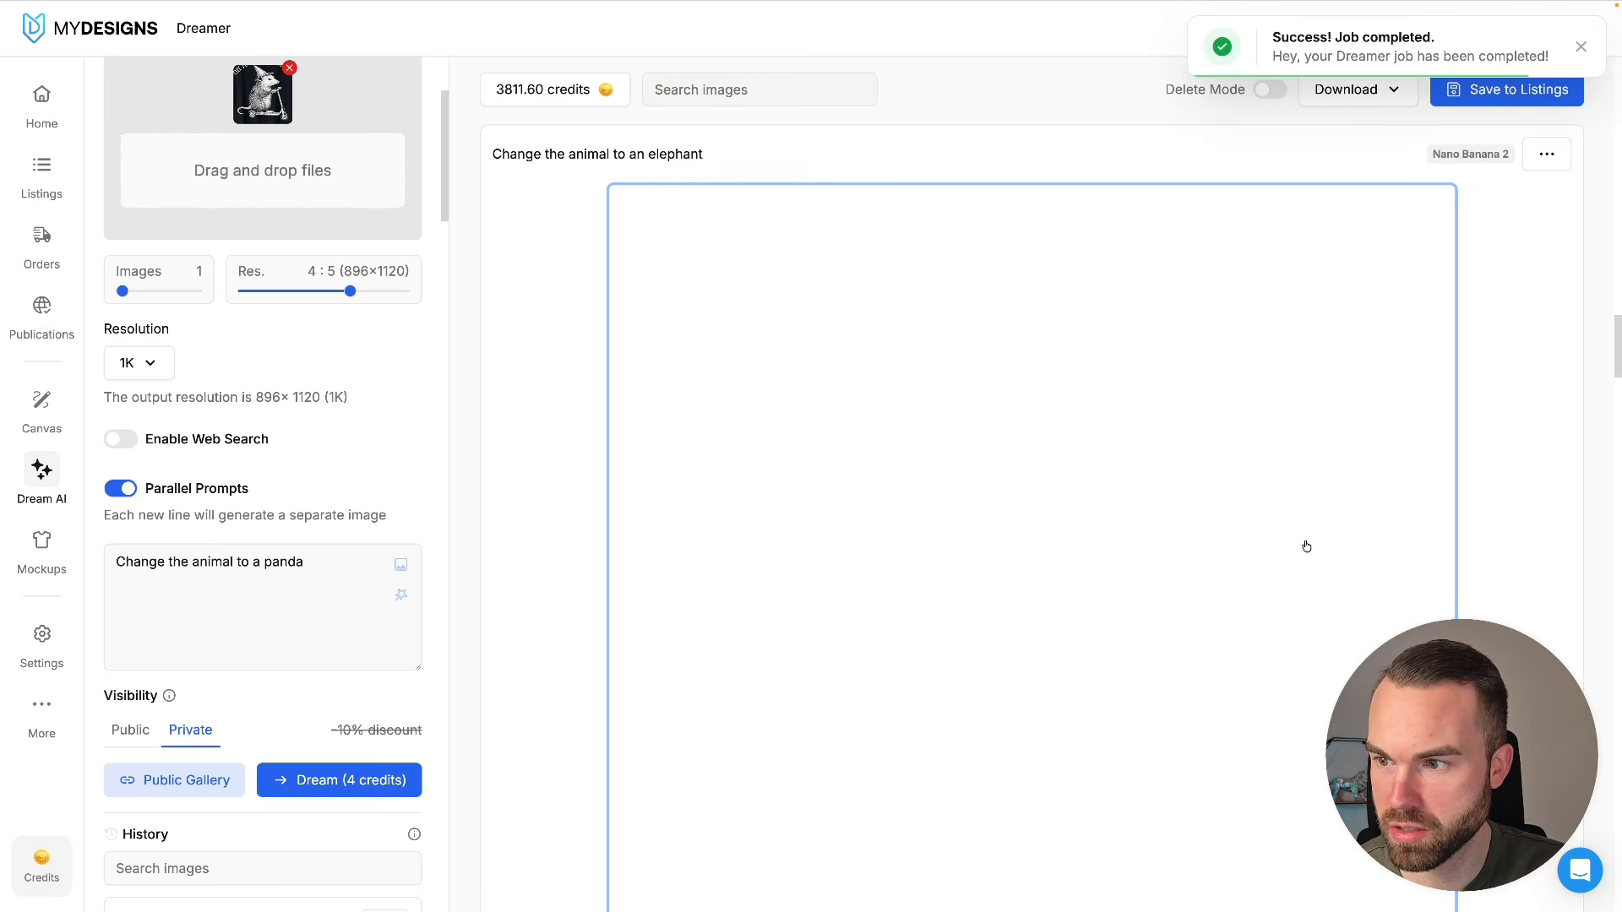
scroll(1394, 533, down, 2)
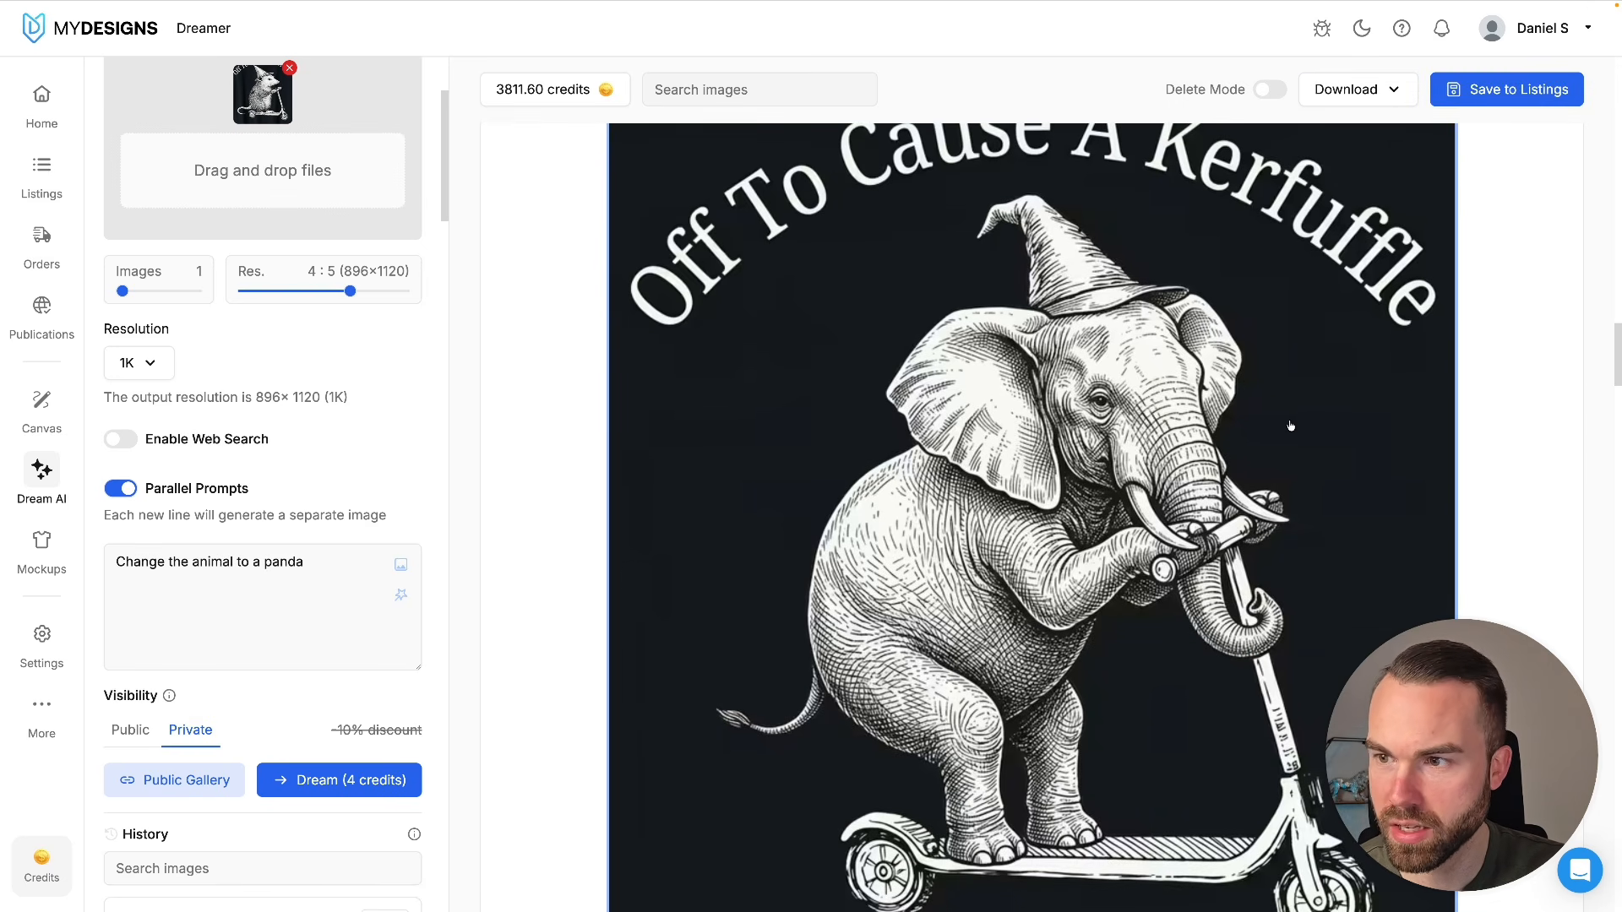
scroll(1290, 426, up, 2)
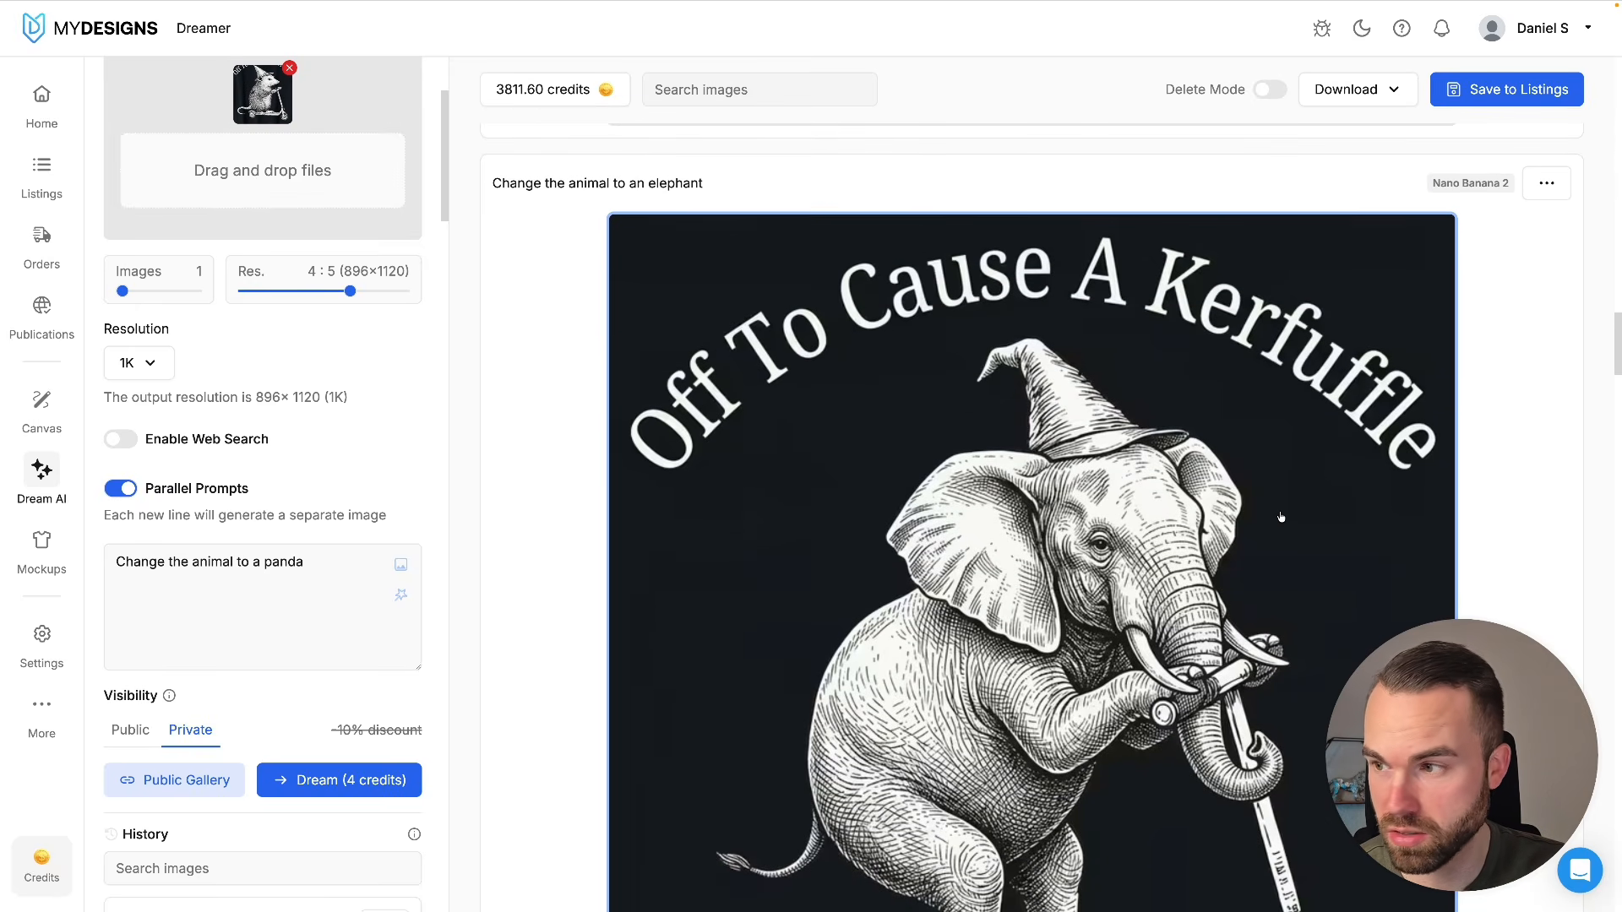
scroll(1280, 518, down, 2)
scroll(1379, 590, down, 3)
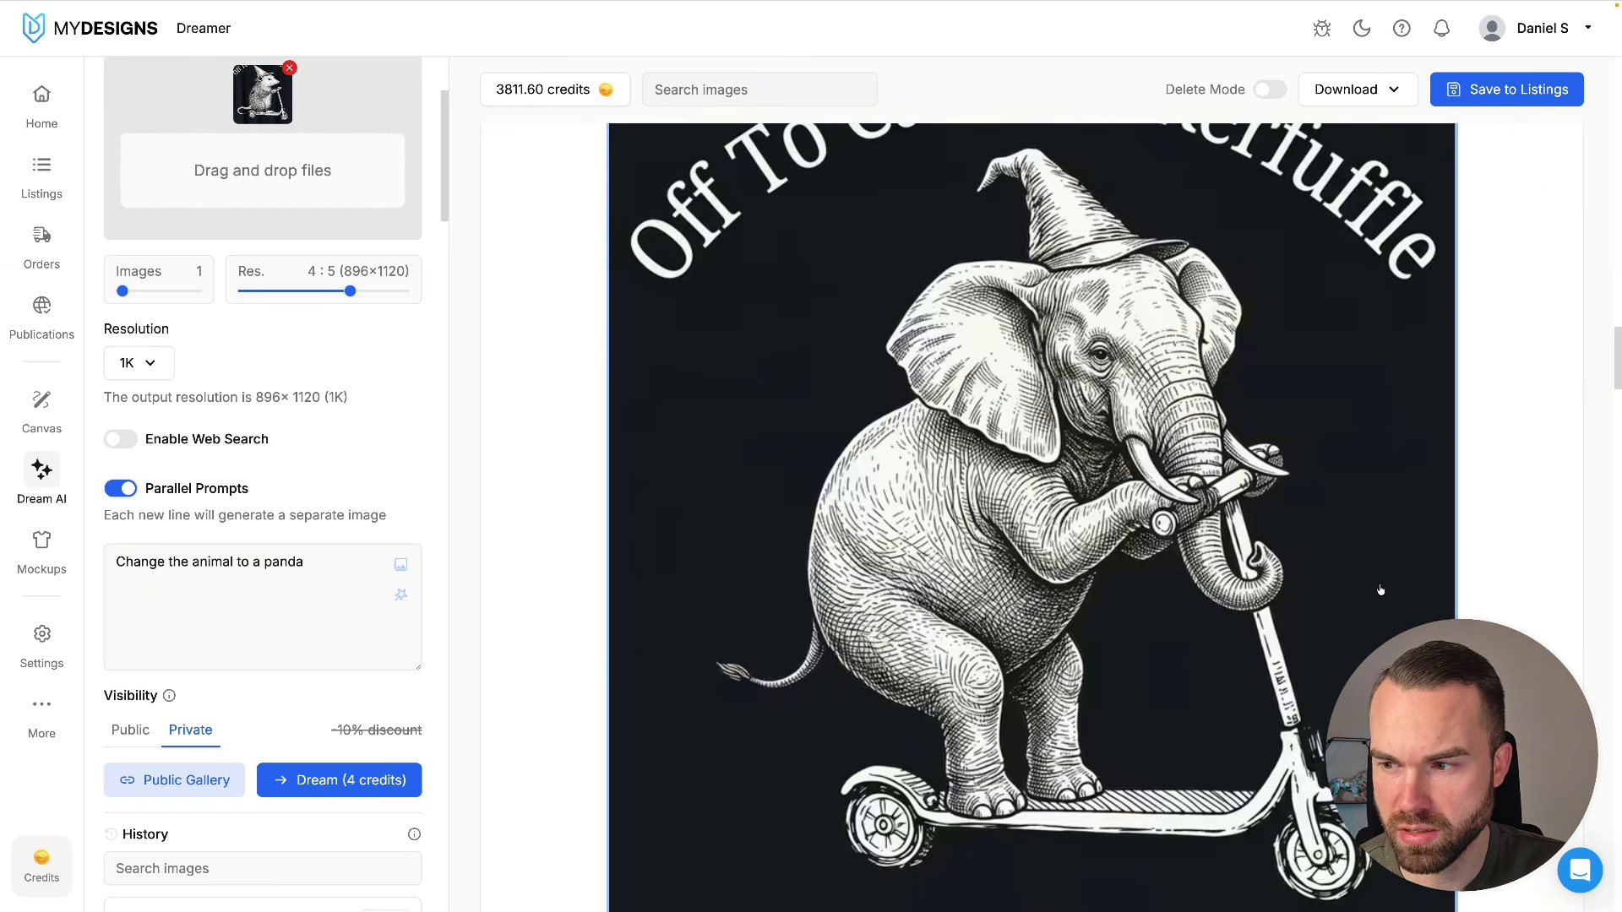
scroll(1380, 591, down, 9)
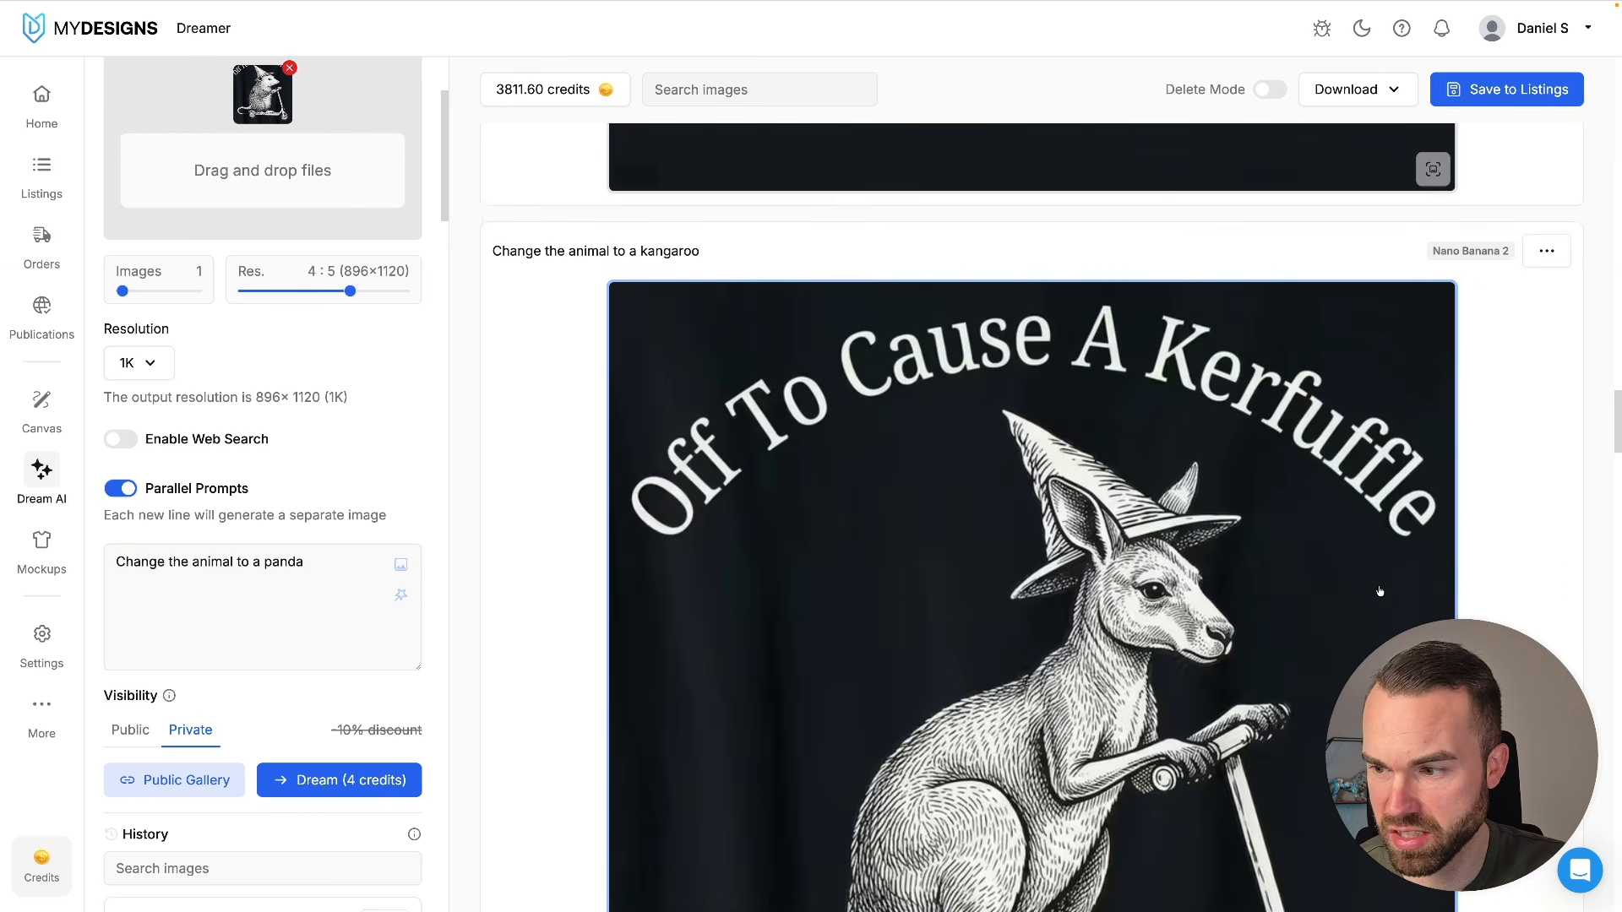
scroll(1380, 590, down, 2)
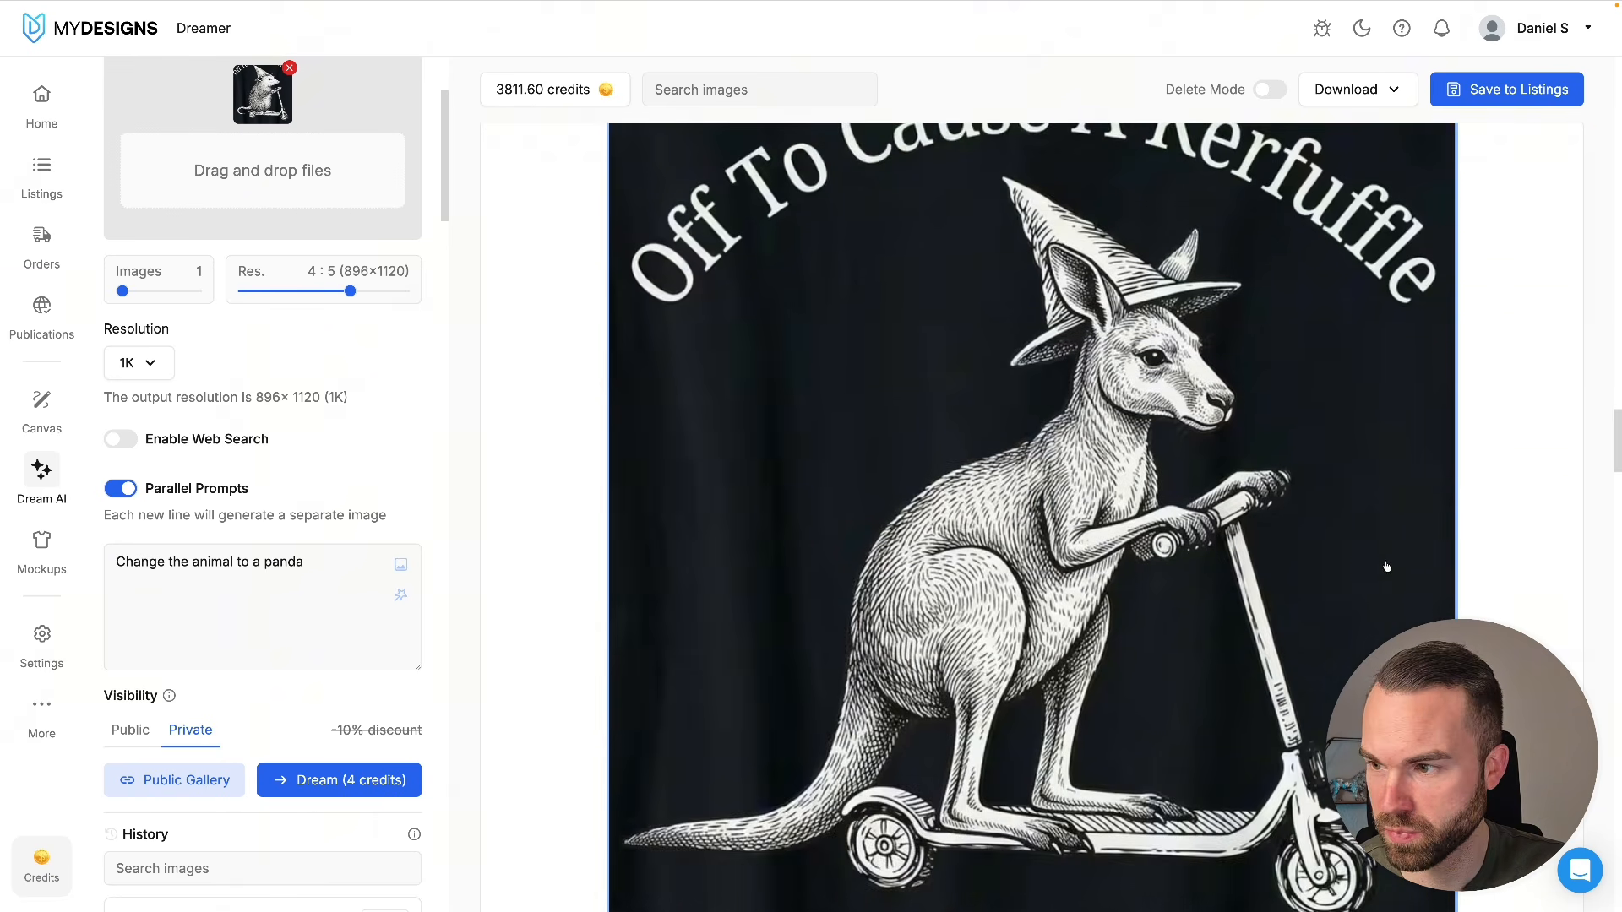
scroll(1389, 579, down, 10)
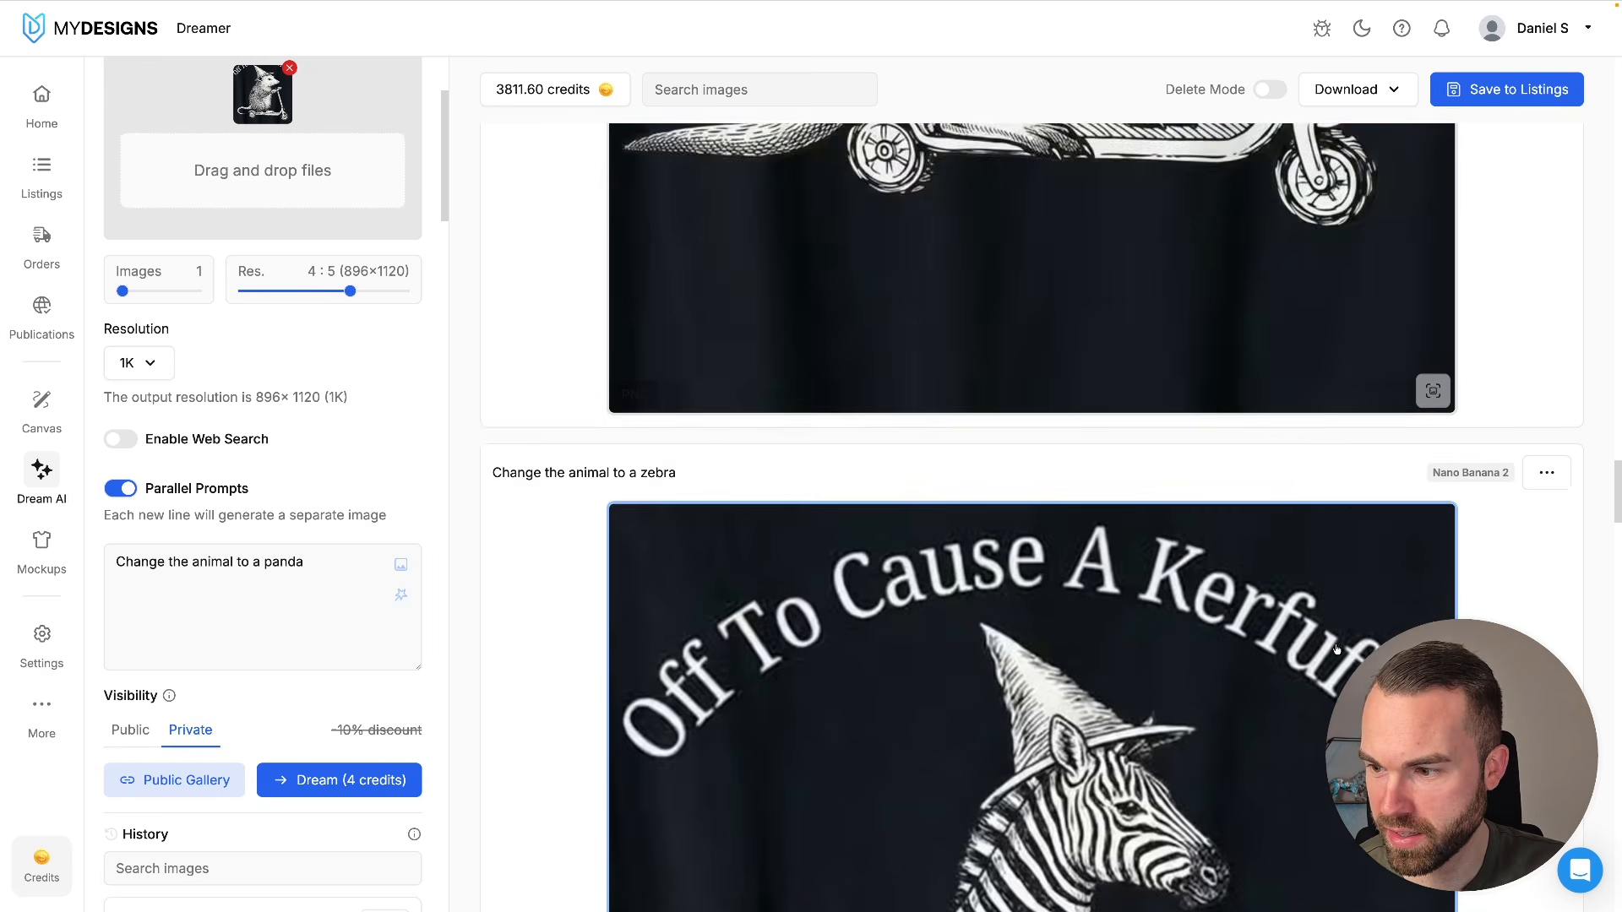
scroll(1352, 647, down, 4)
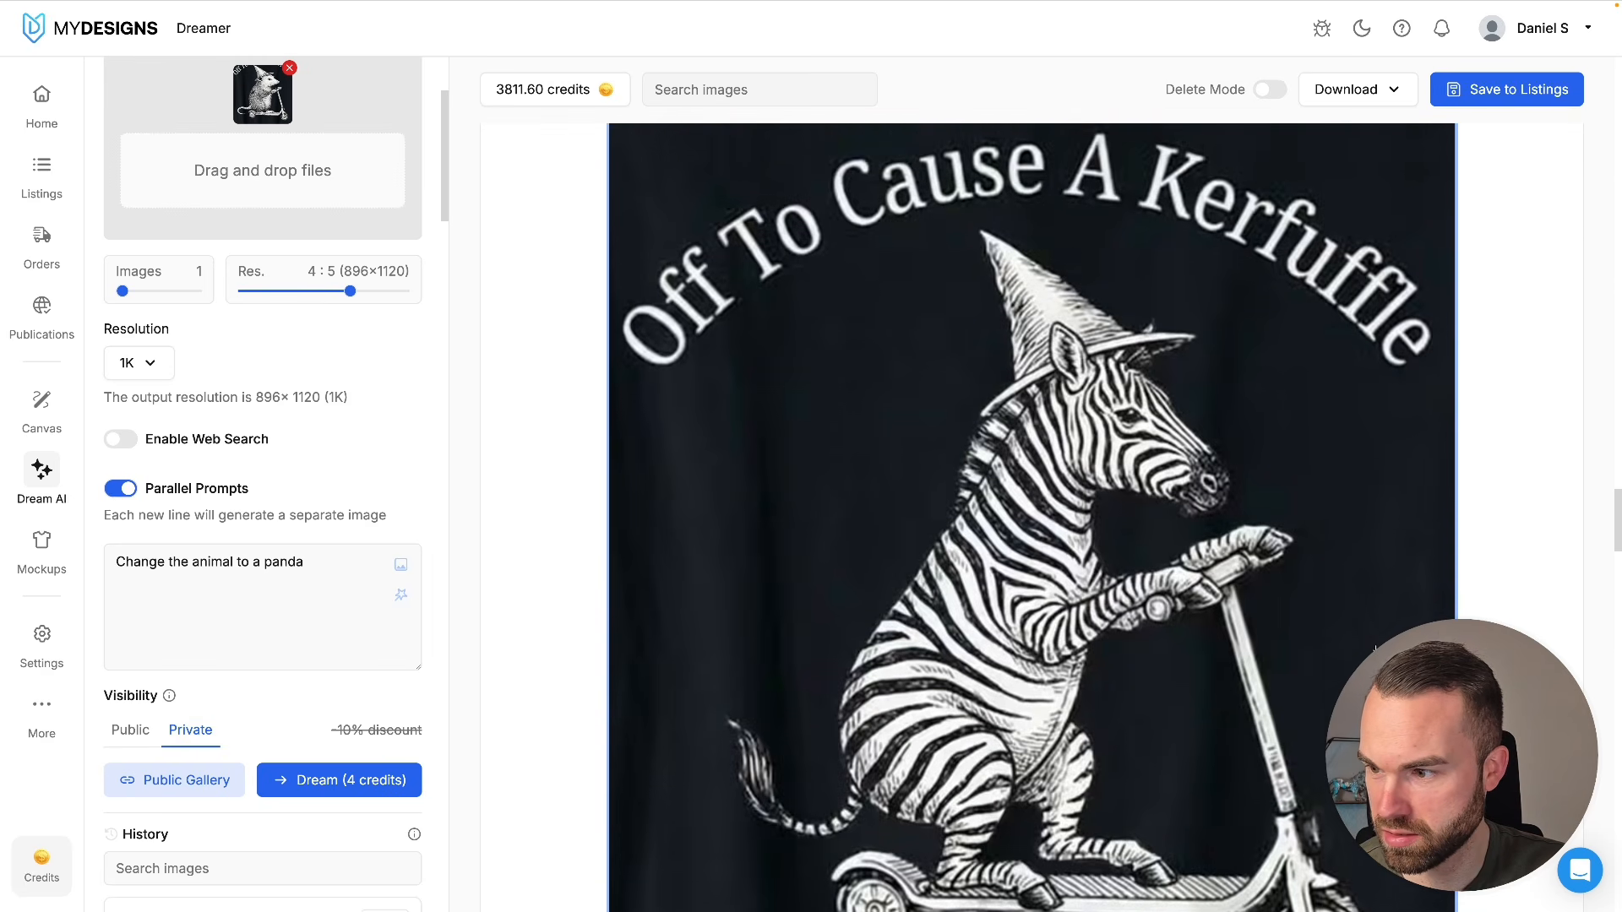
scroll(1375, 649, down, 5)
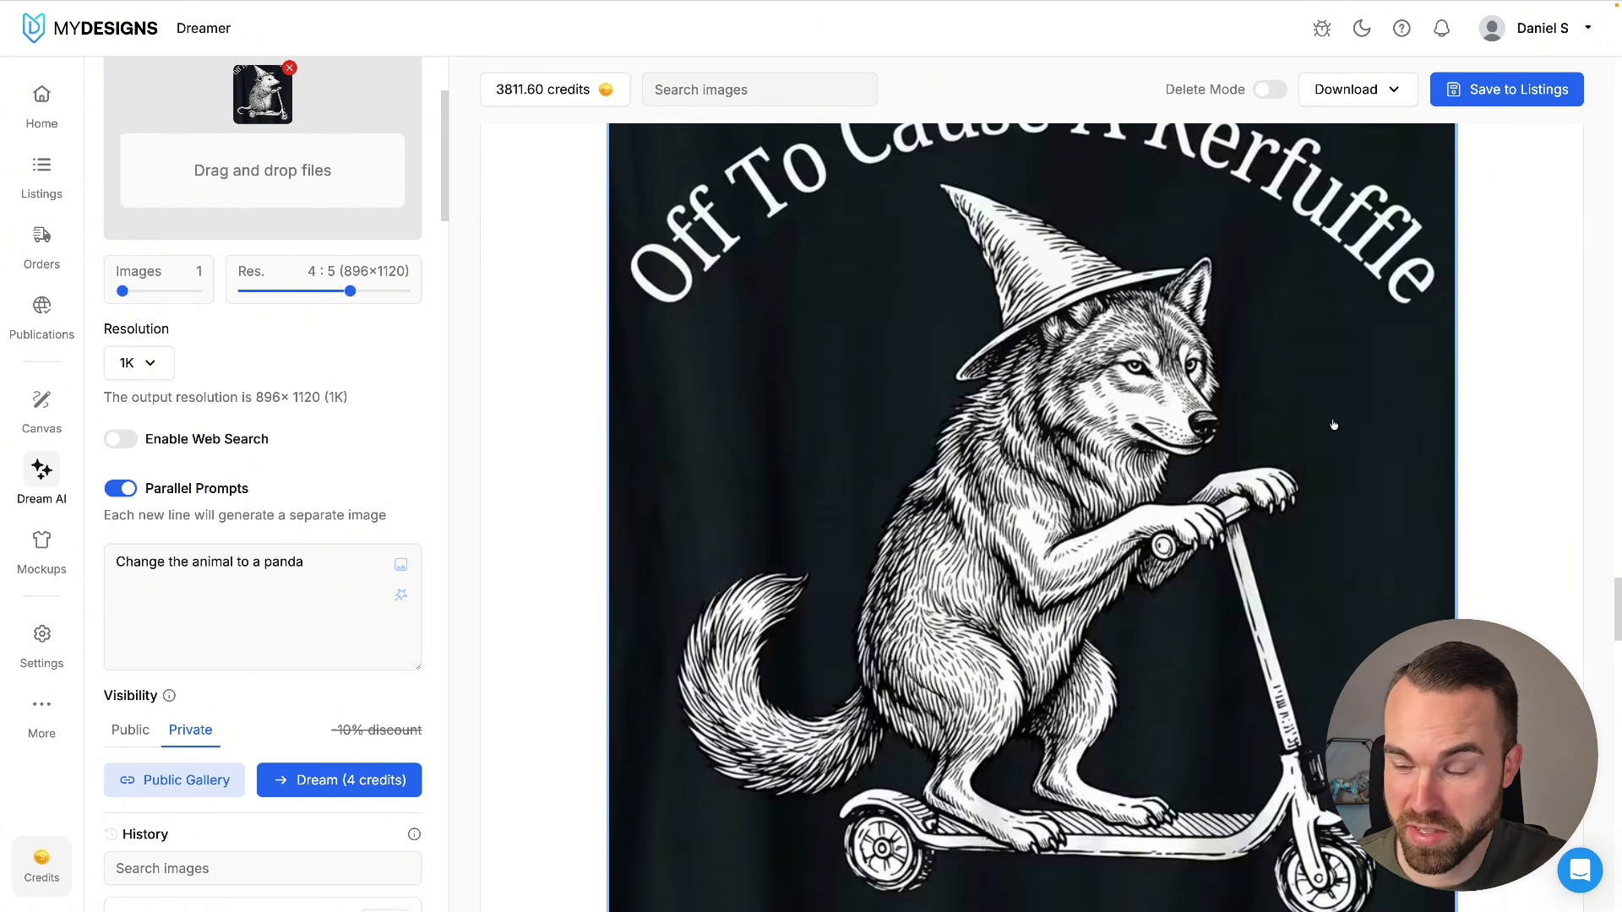
- Examine the penguin, dolphin and lion variations of the design at the end of the generated results
scroll(1334, 425, down, 12)
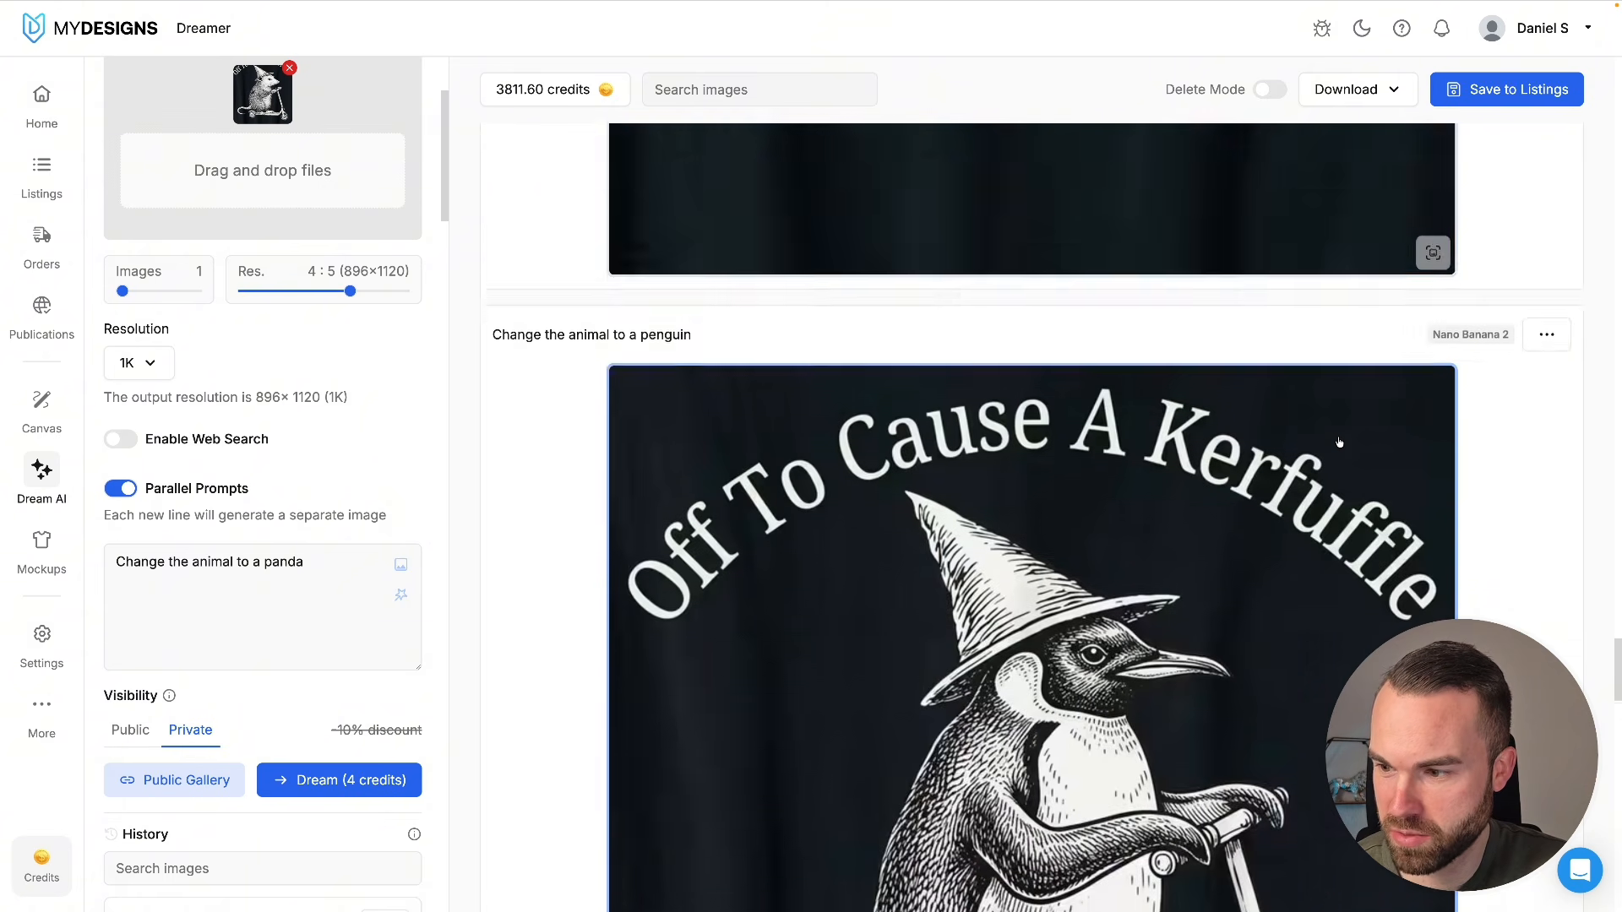
scroll(1339, 442, up, 1)
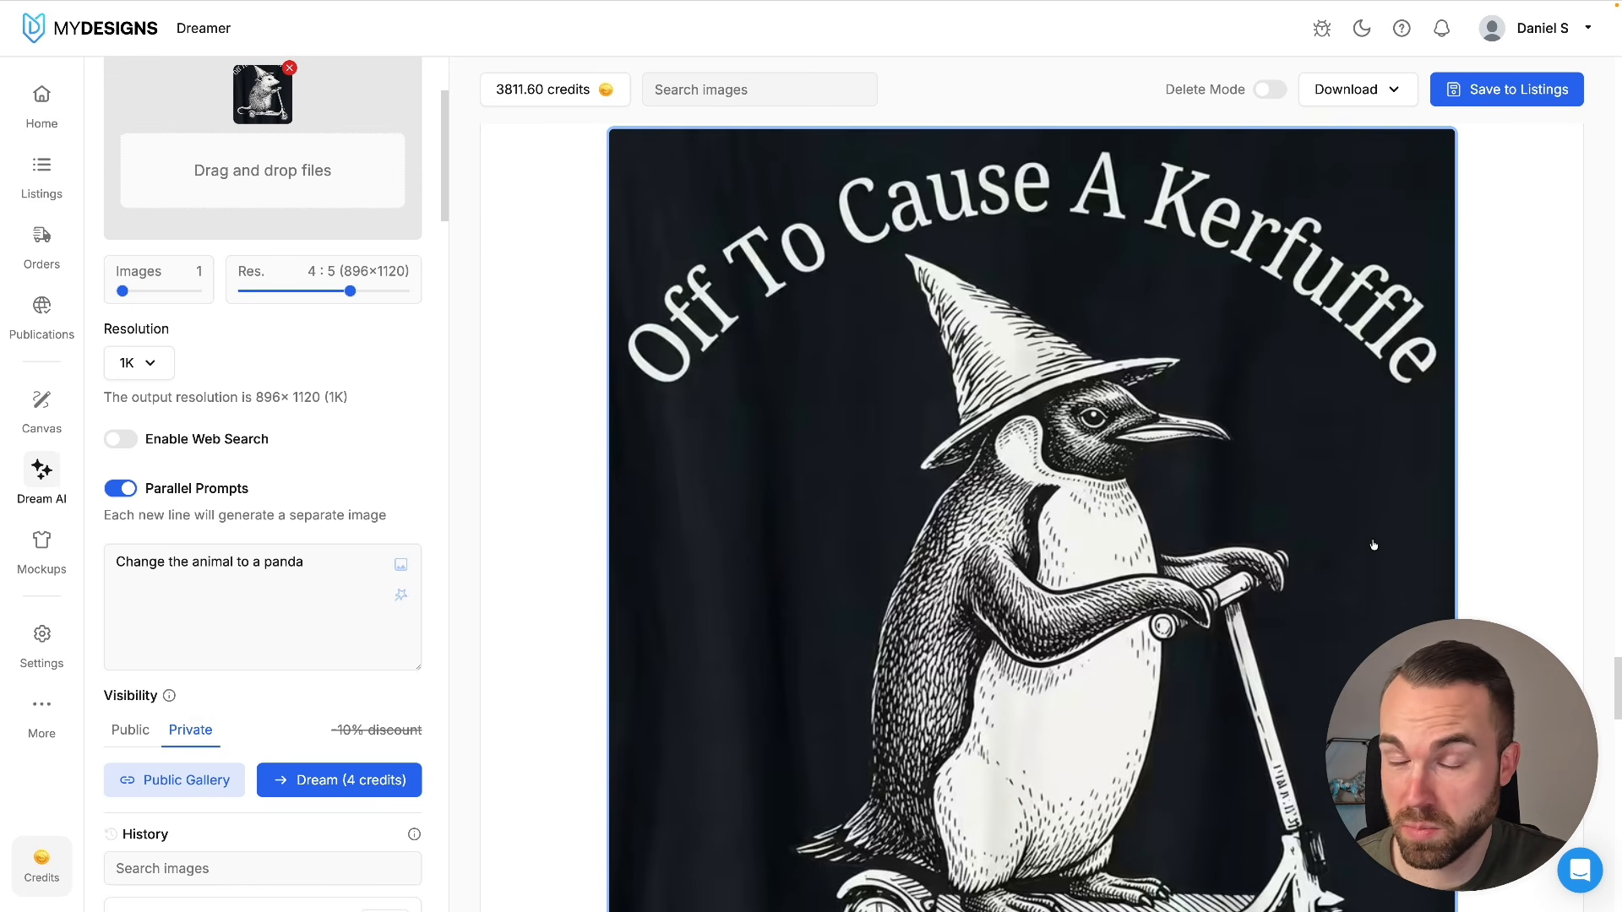
scroll(1441, 541, down, 1)
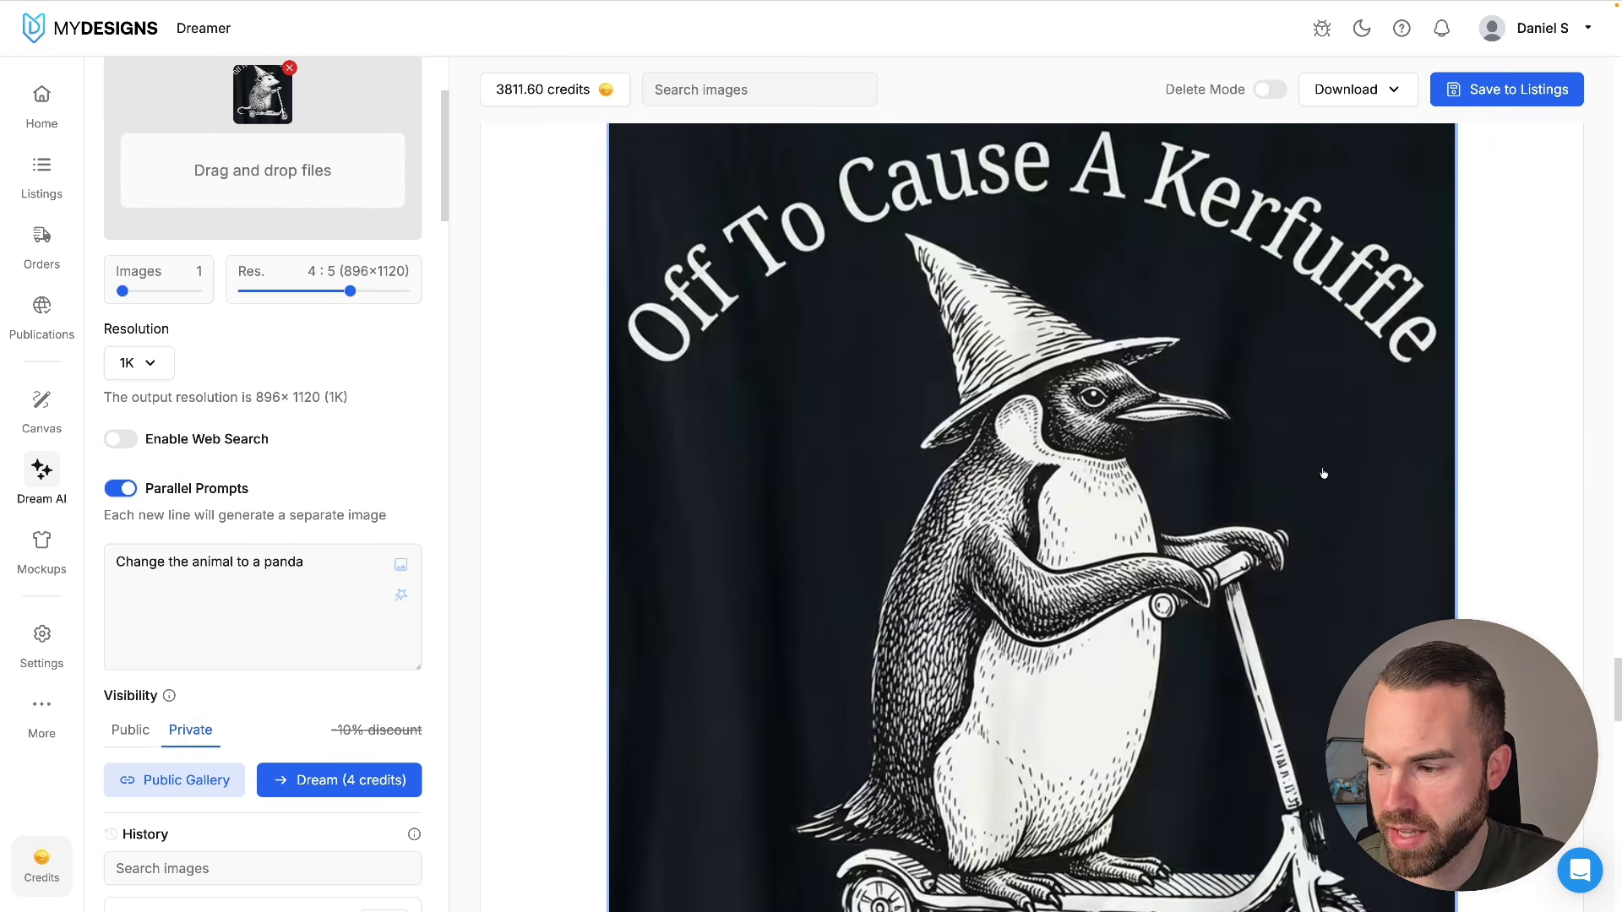
scroll(1325, 470, down, 3)
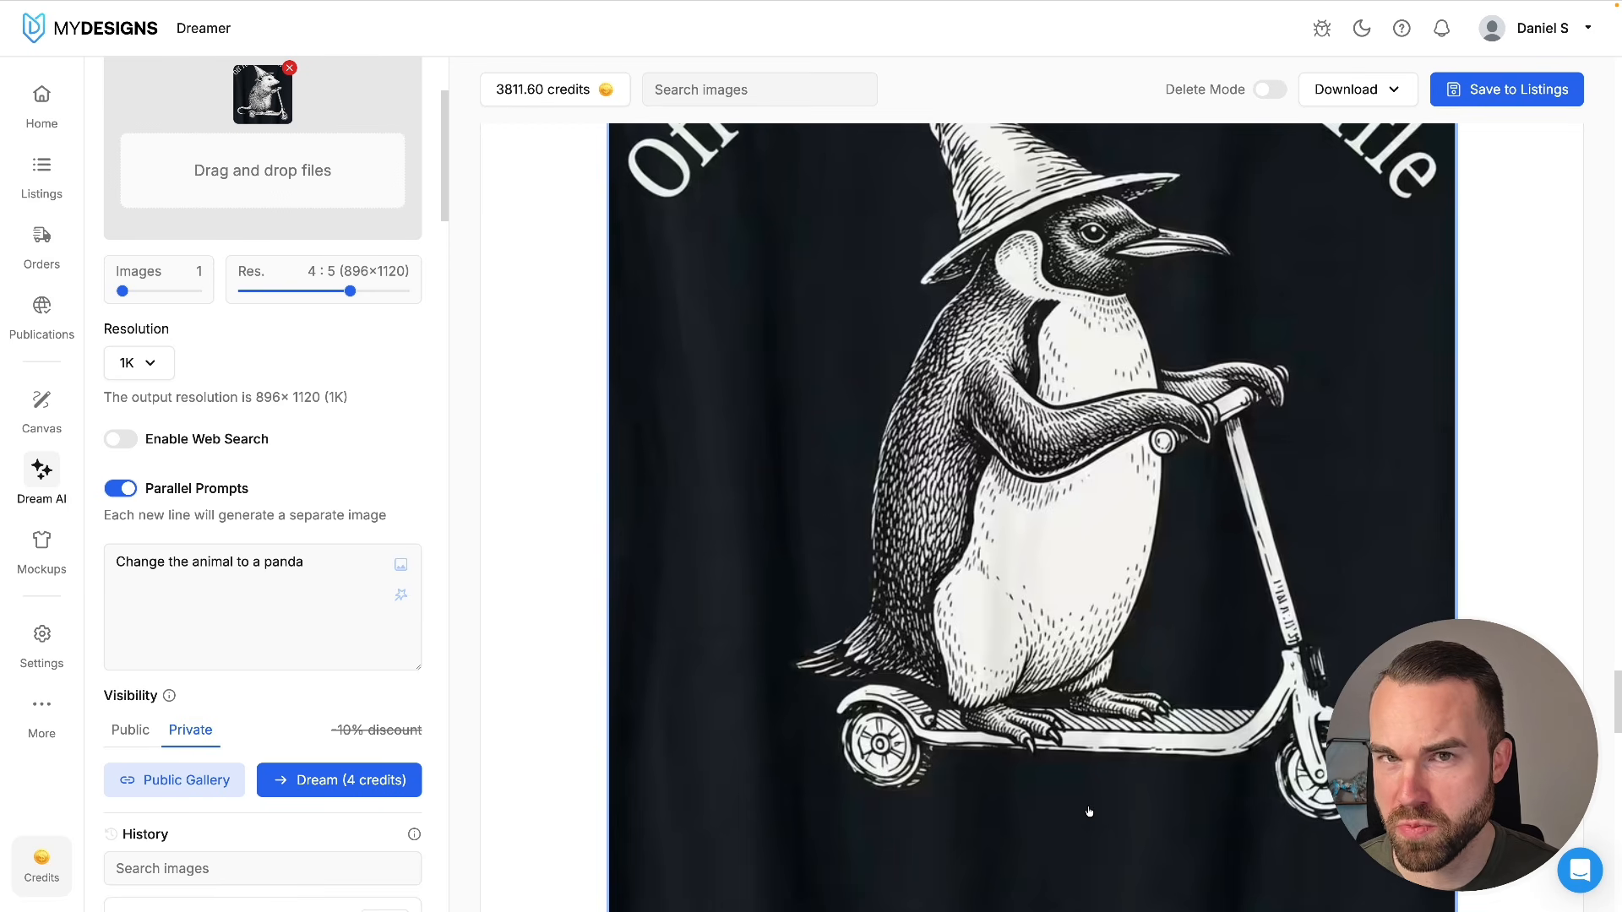
scroll(1323, 581, down, 10)
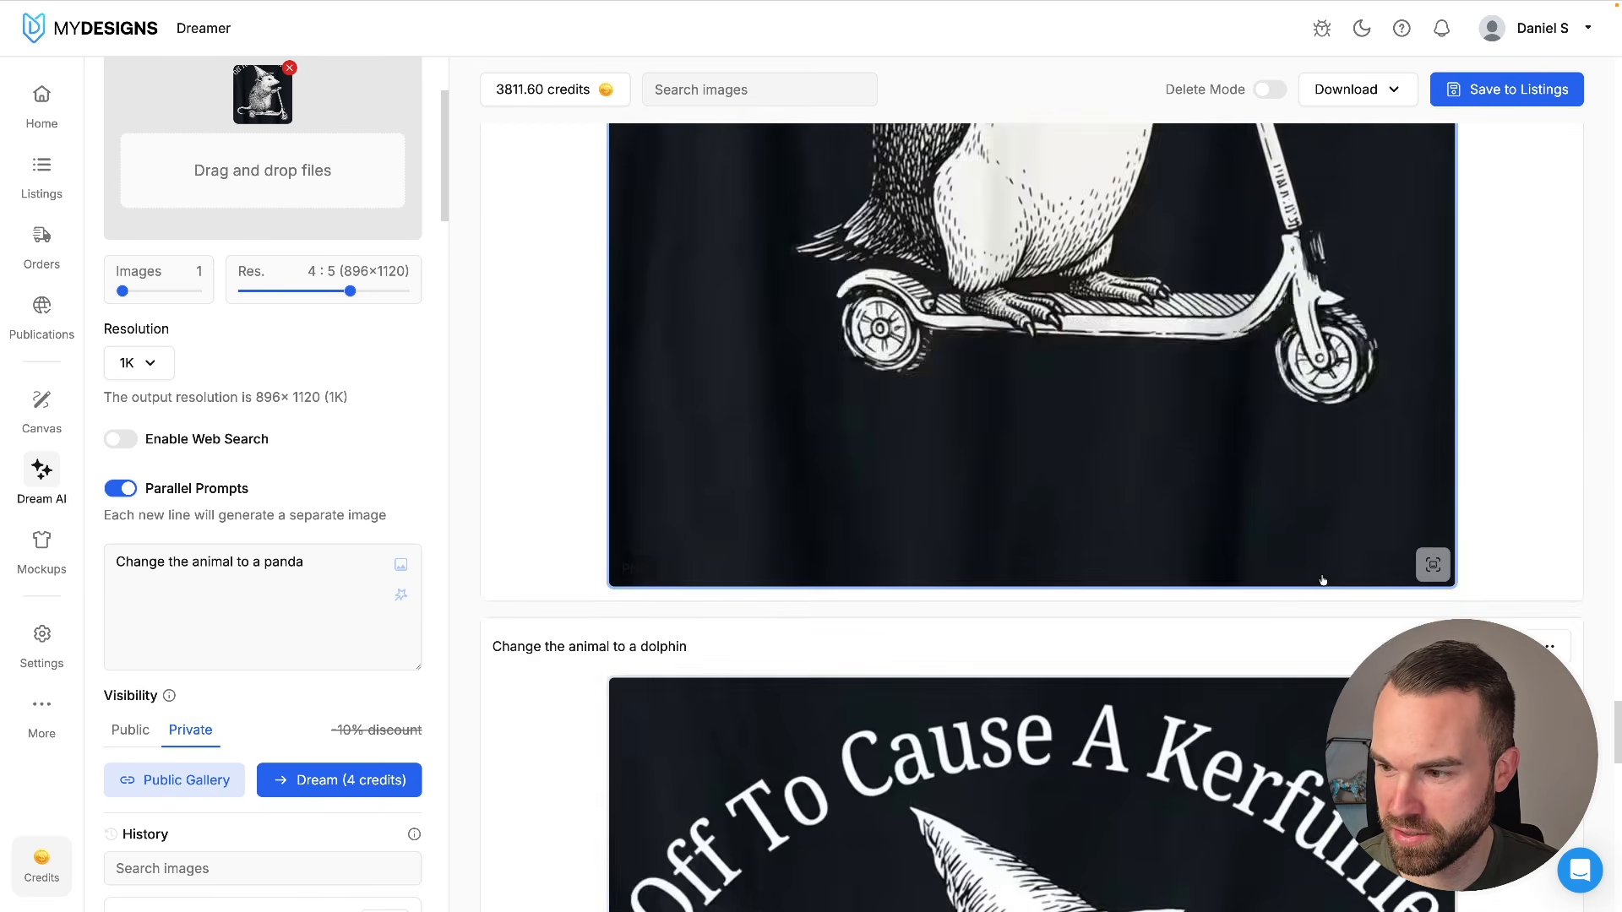
scroll(1352, 585, down, 3)
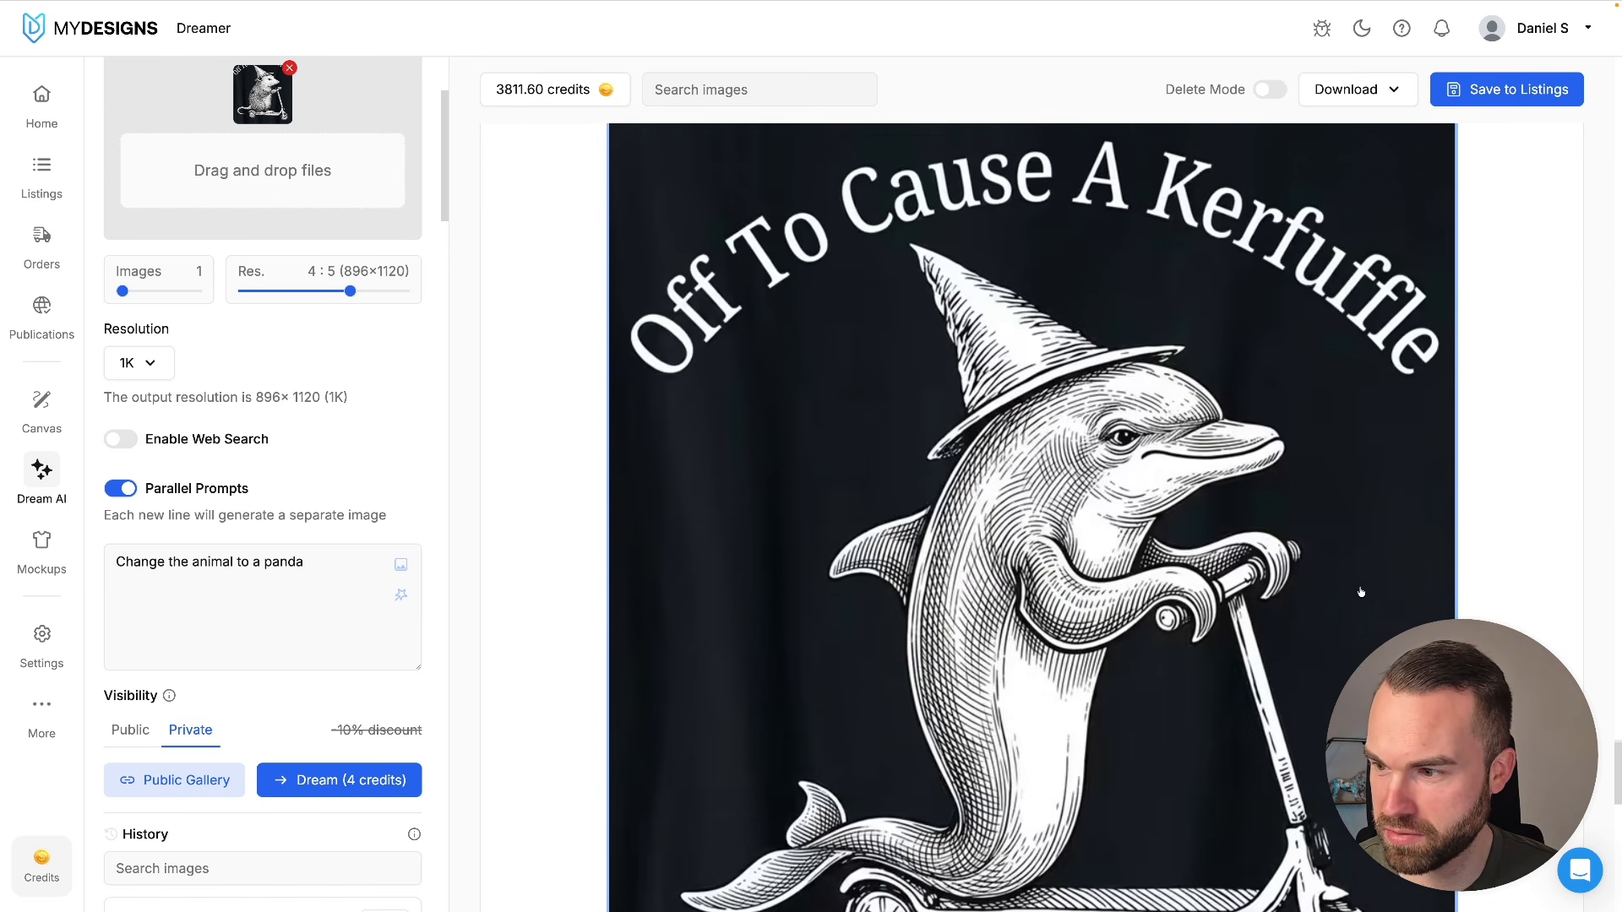
scroll(1343, 583, up, 2)
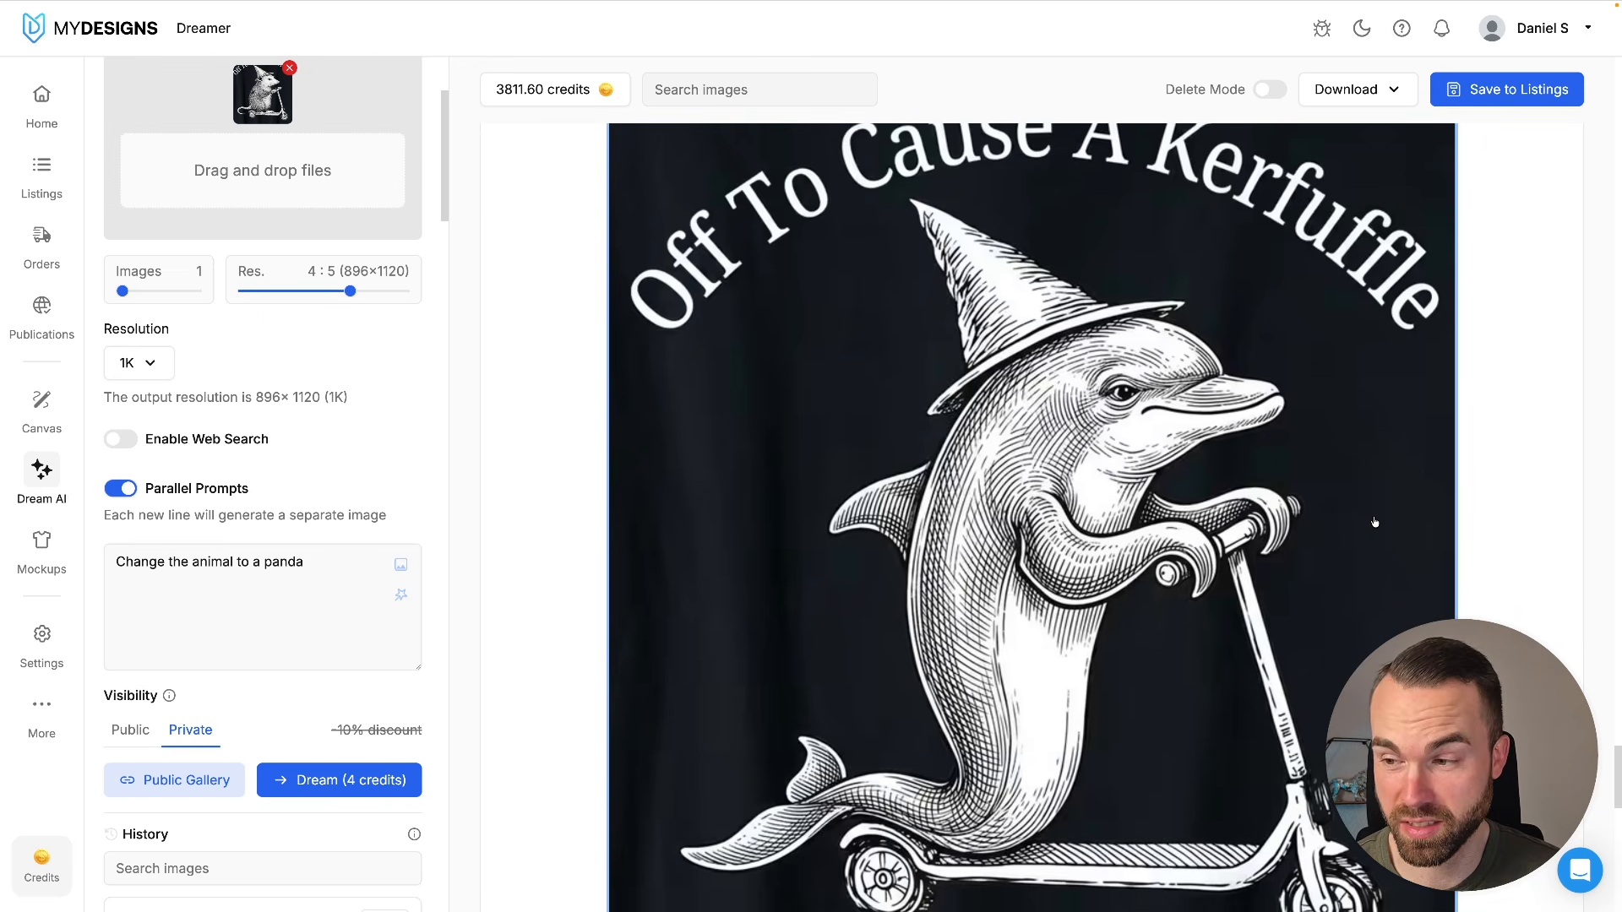
scroll(1375, 523, down, 12)
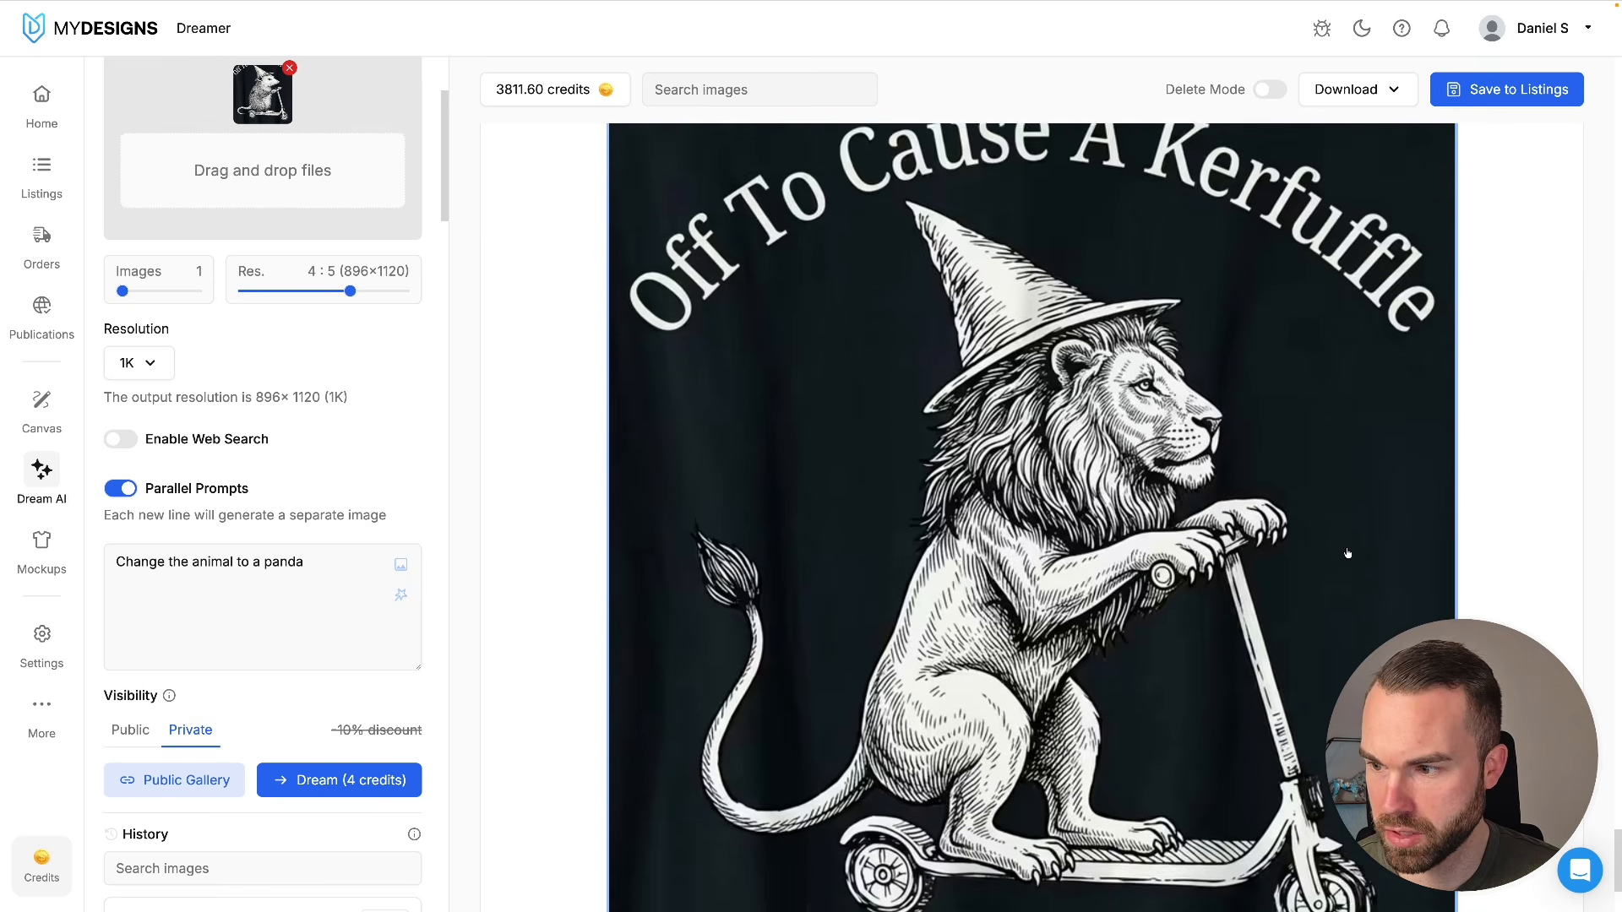
scroll(1349, 575, up, 1)
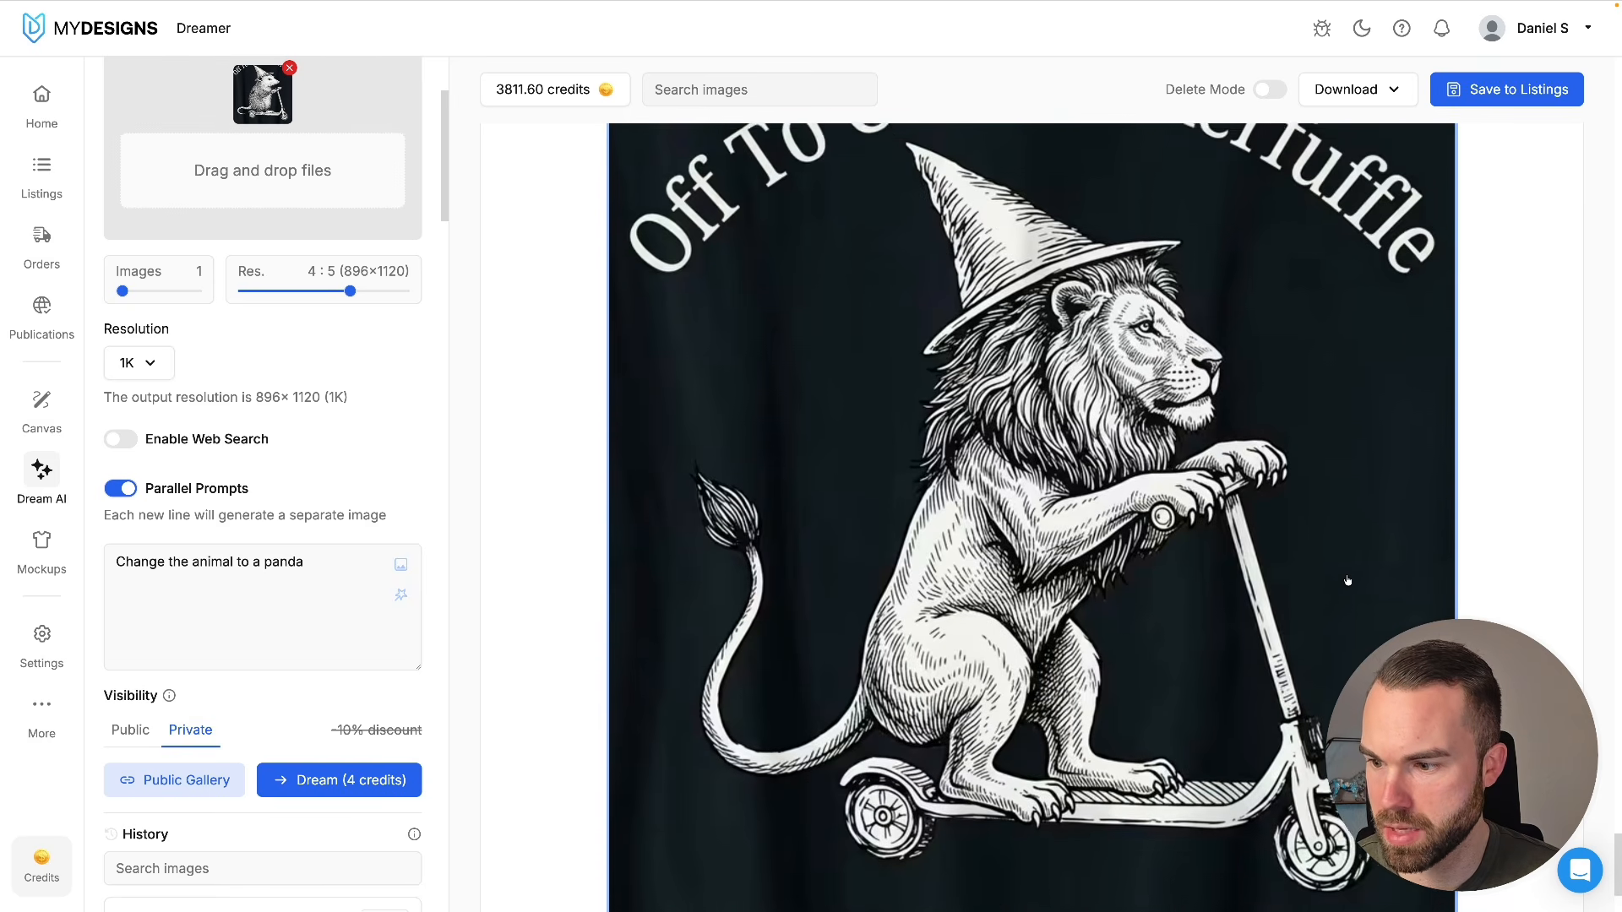
scroll(1344, 566, down, 1)
scroll(1320, 522, up, 1)
scroll(1320, 522, up, 2)
scroll(1351, 524, down, 1)
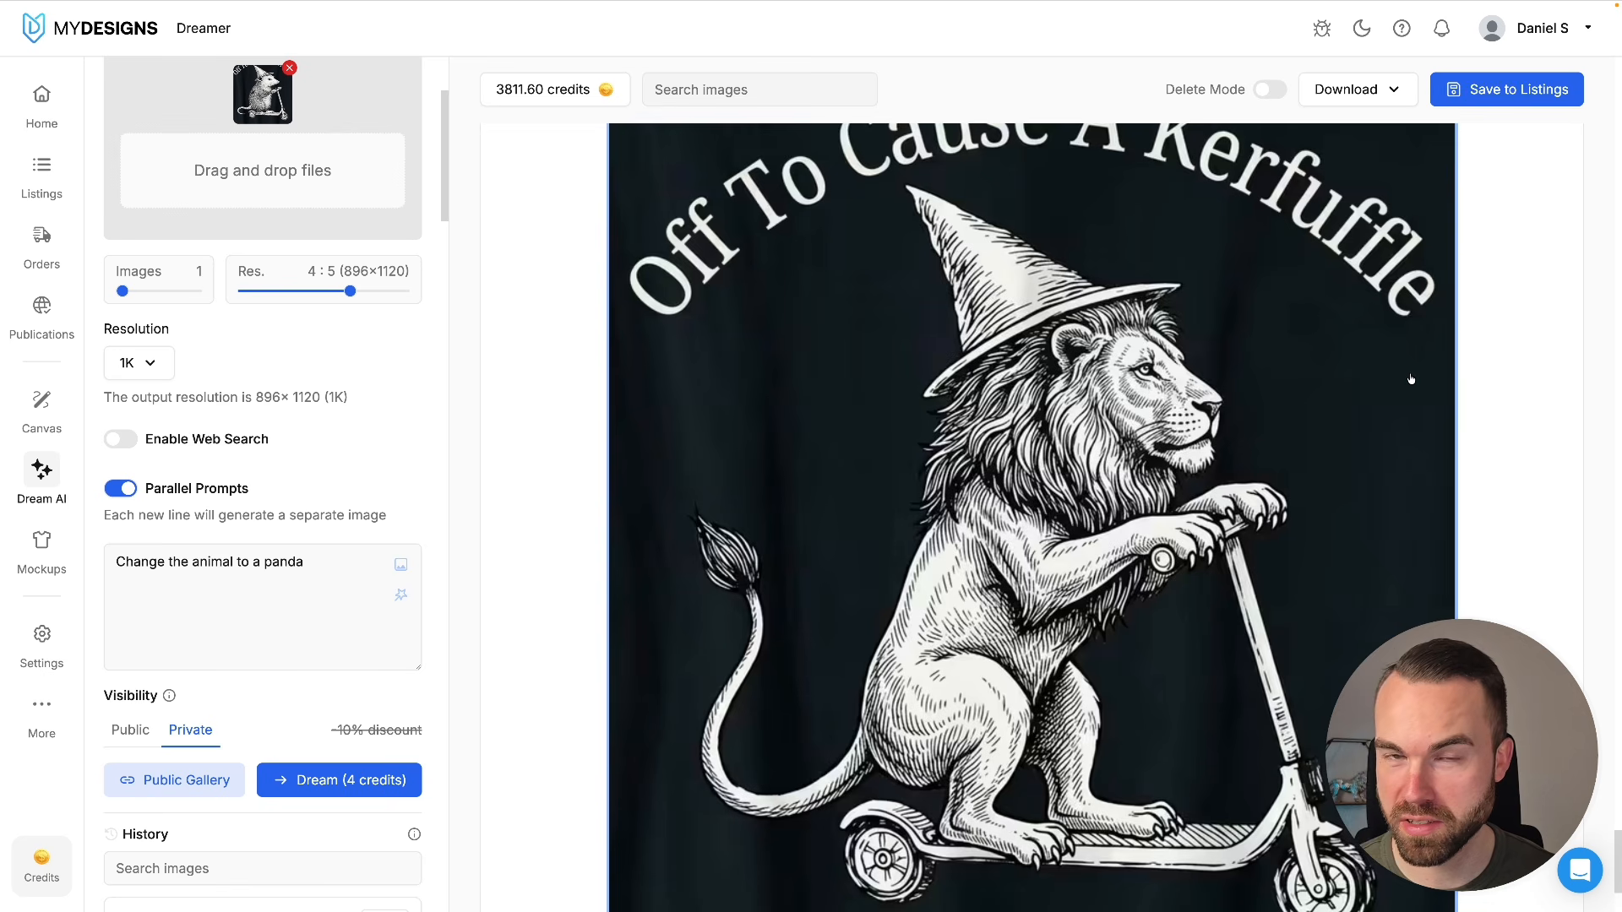
scroll(1480, 410, up, 1)
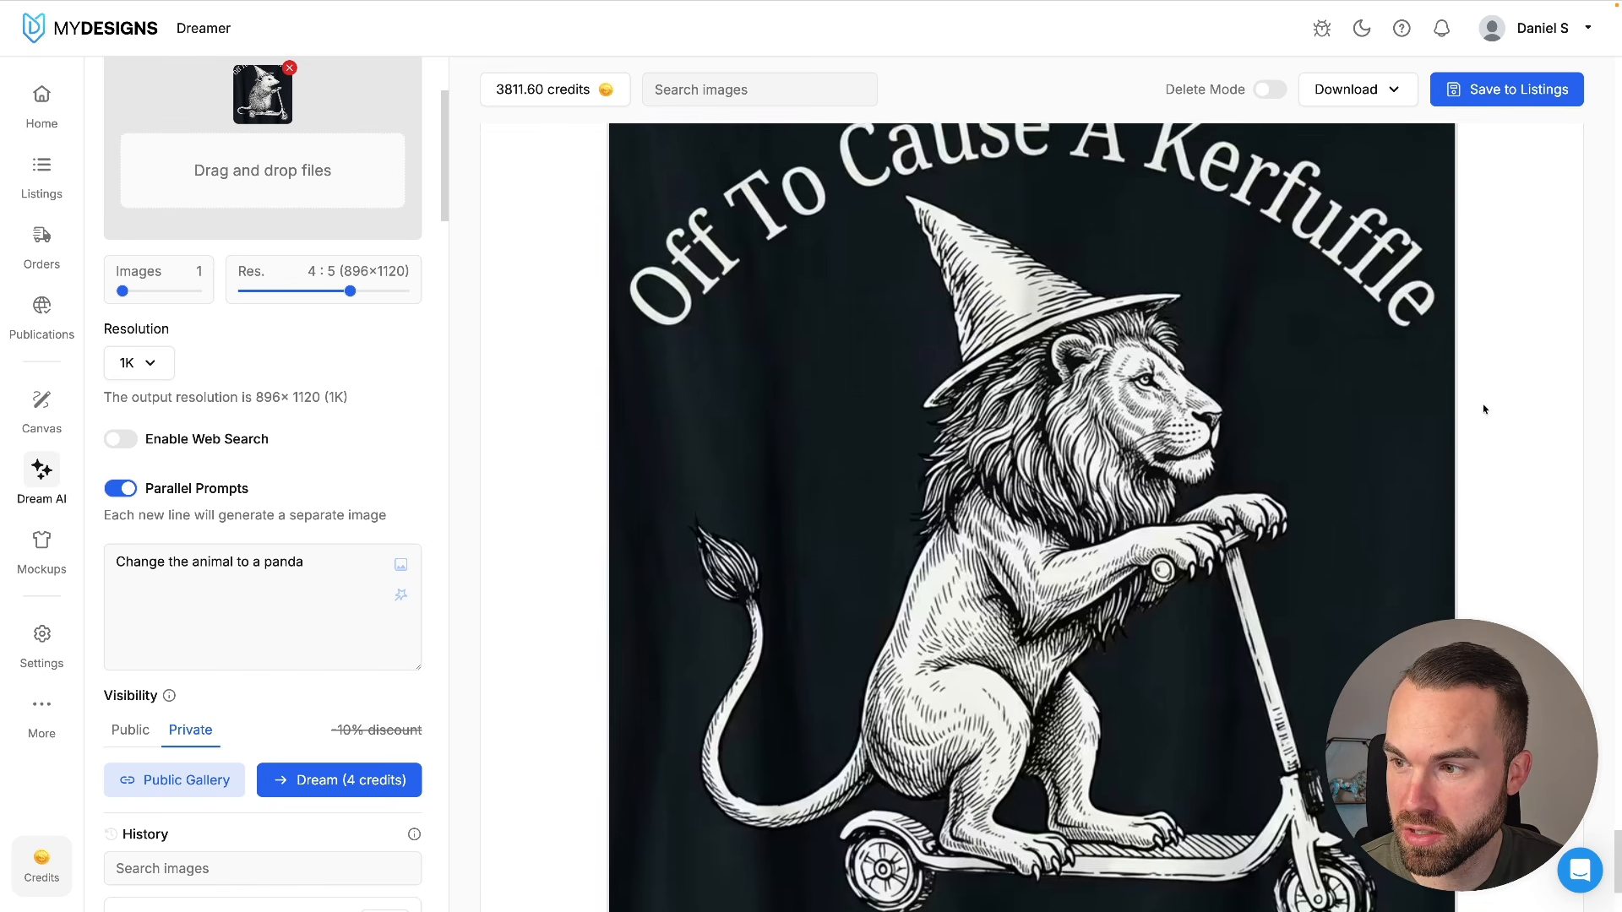
- Select all ten generated animal variations, from the lion back up to the panda
scroll(1478, 408, down, 3)
scroll(1478, 408, up, 2)
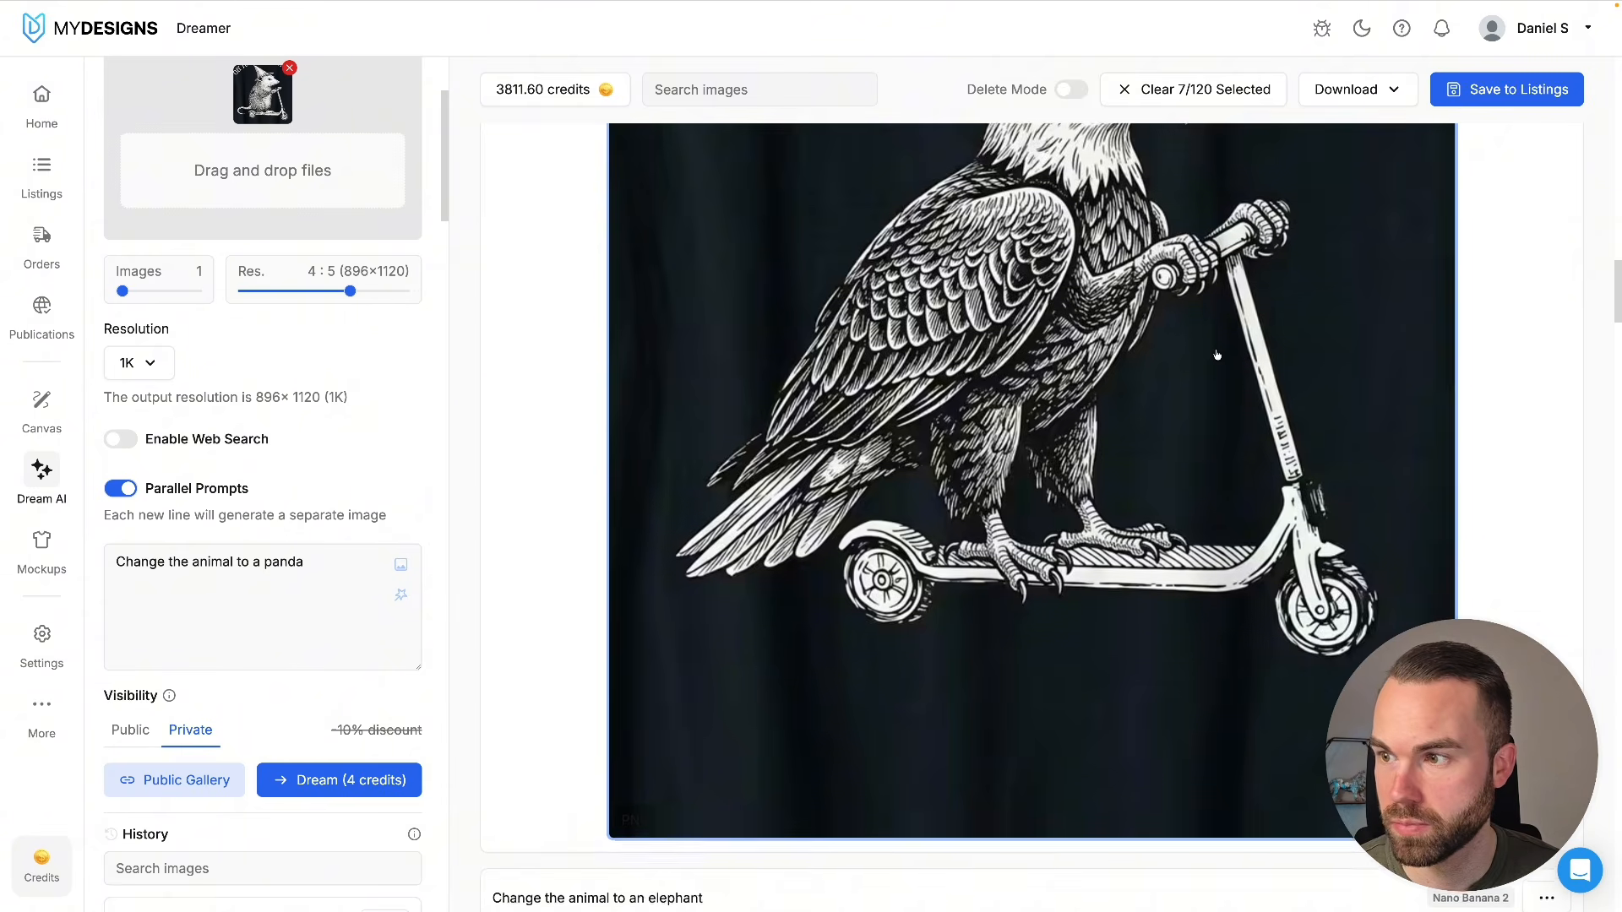
scroll(1217, 355, up, 2)
click(1217, 355)
scroll(1217, 355, up, 10)
click(1217, 354)
scroll(1218, 355, up, 10)
click(1217, 355)
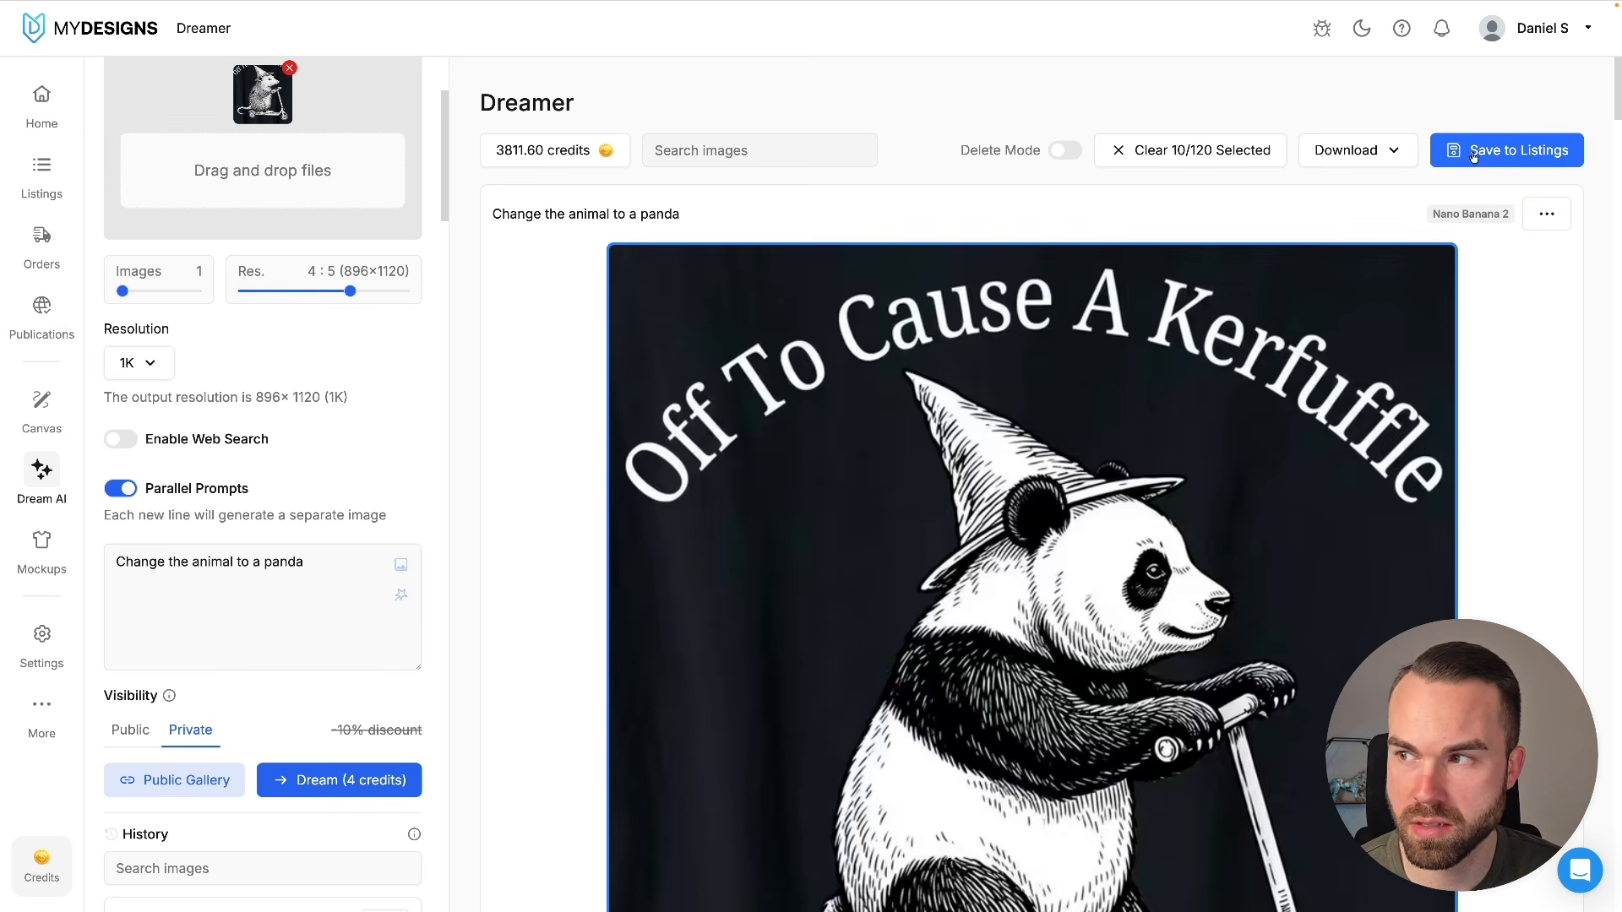
- Save the selected images to the Home collection as new listings in the Main file slot, without background removal or upscaling
click(1516, 152)
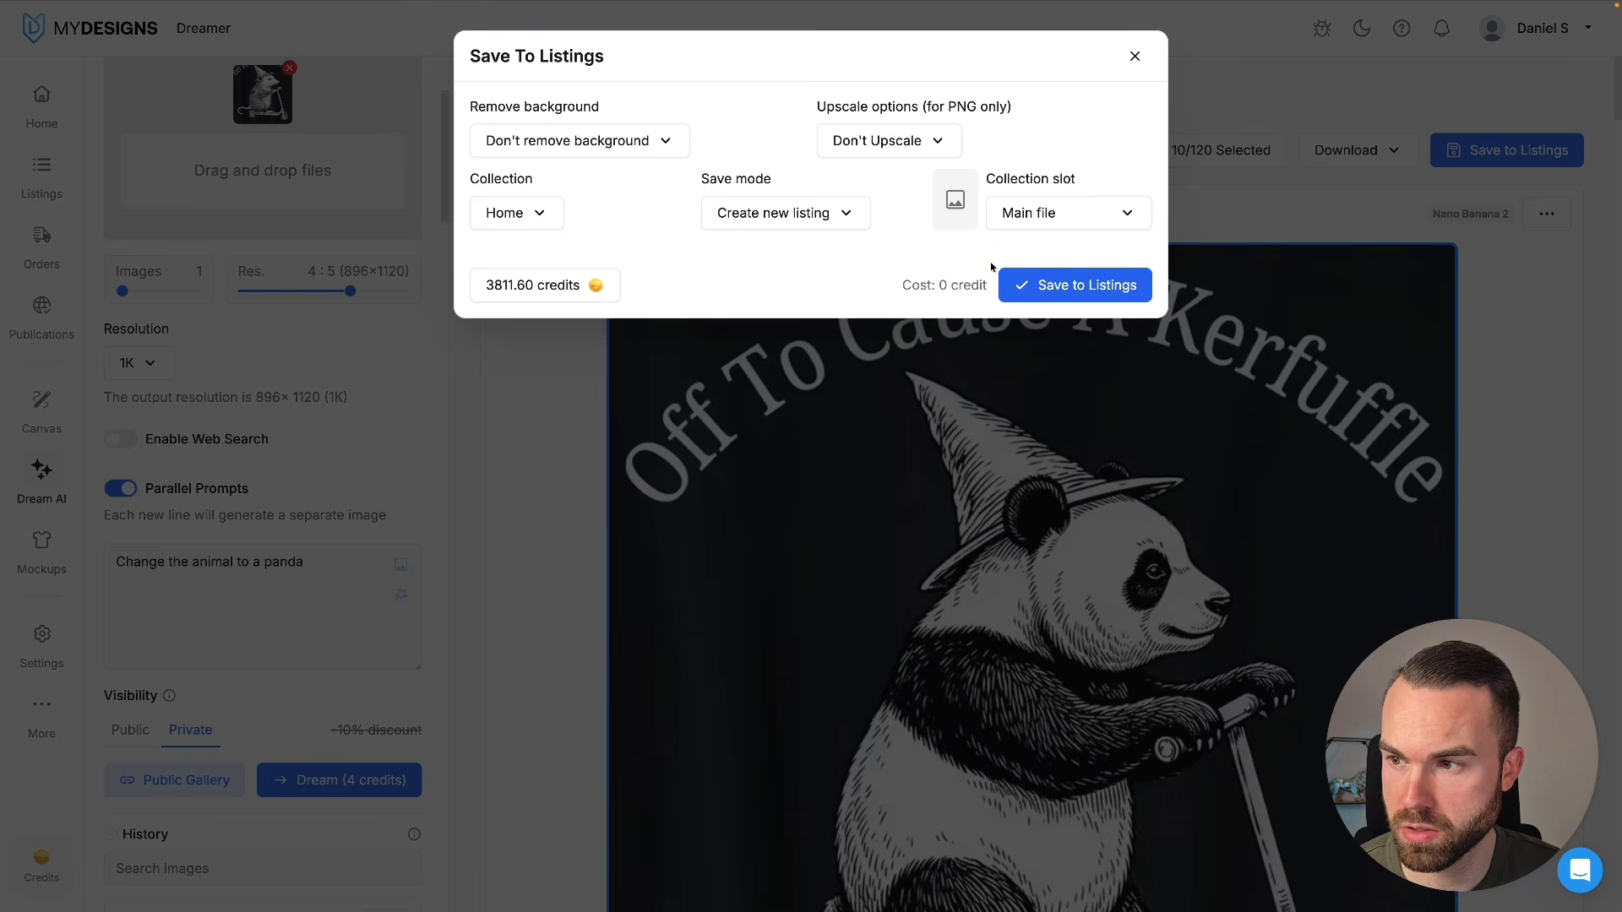
click(1029, 281)
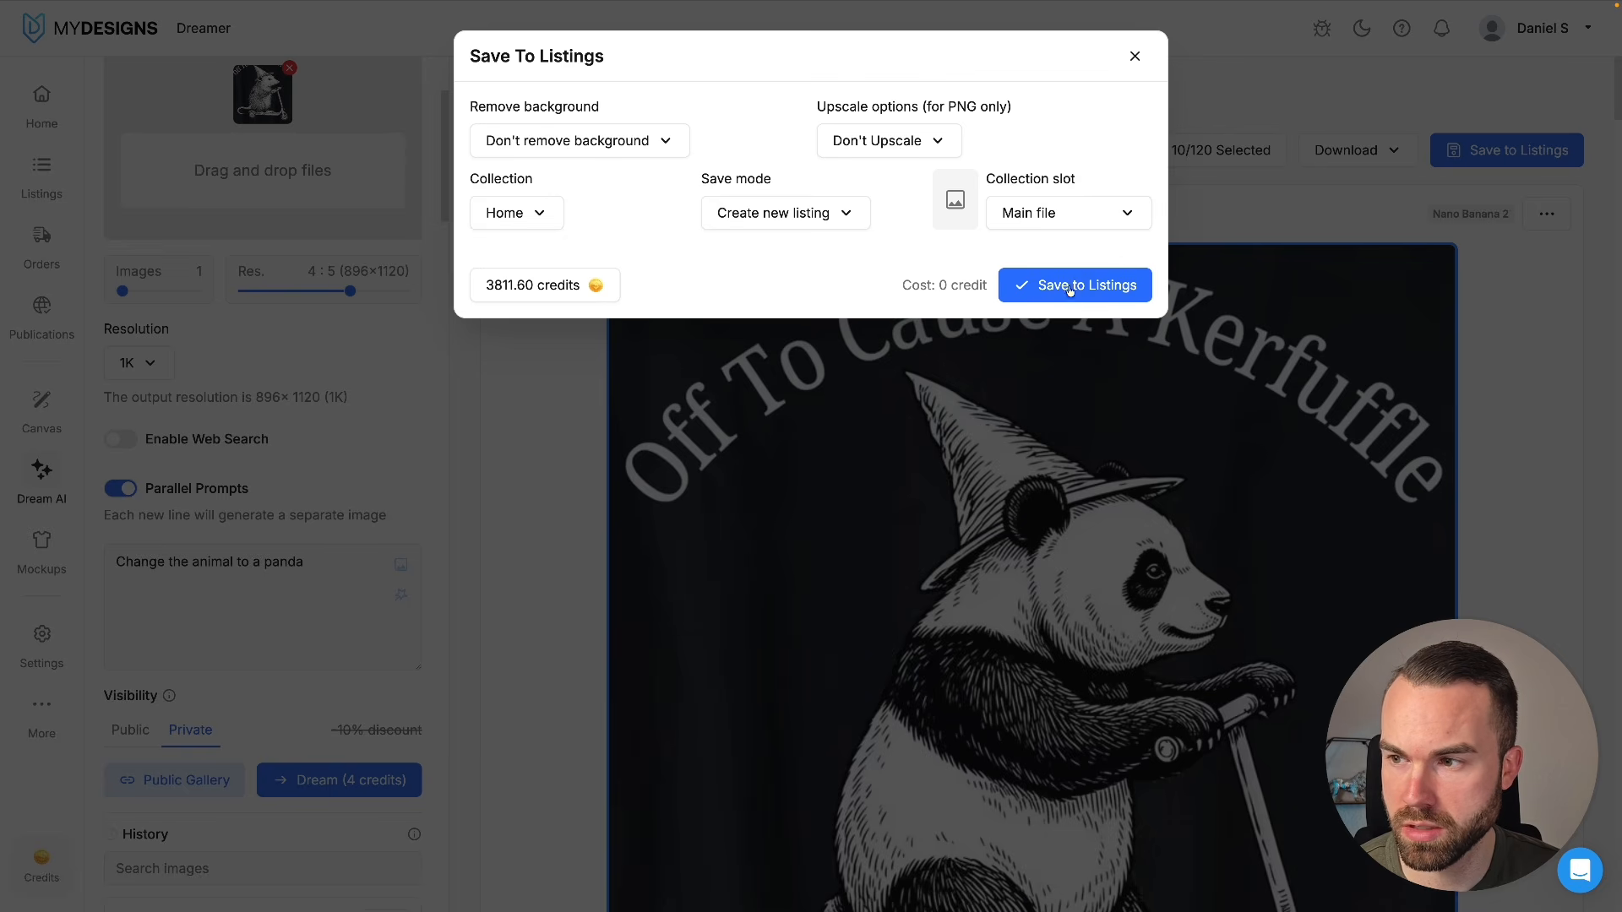
click(1089, 290)
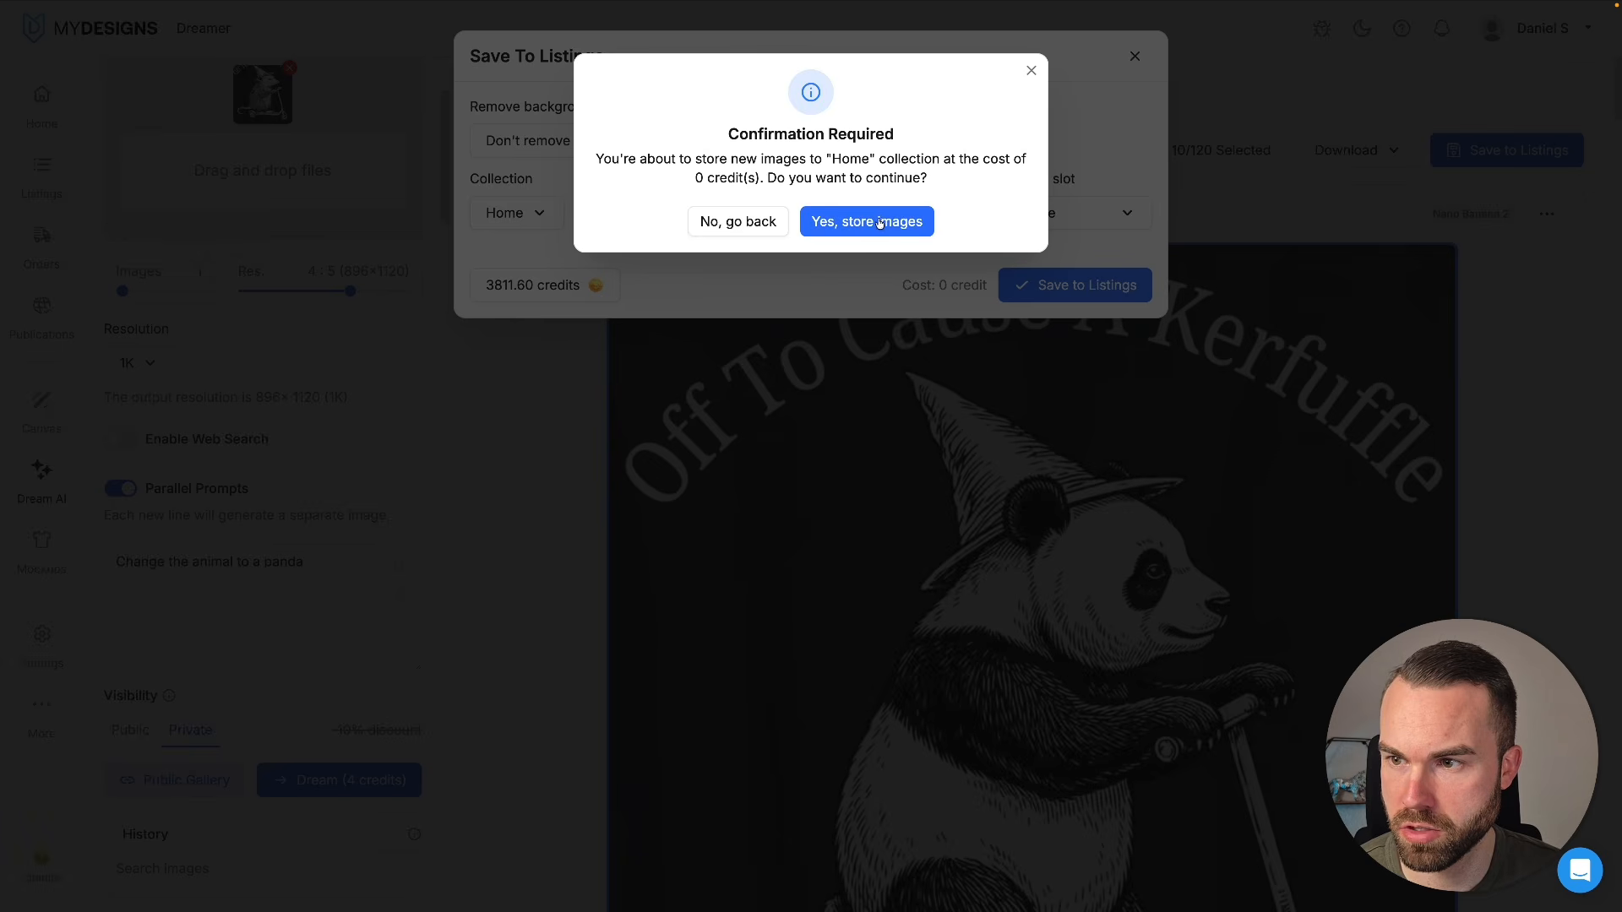
click(879, 221)
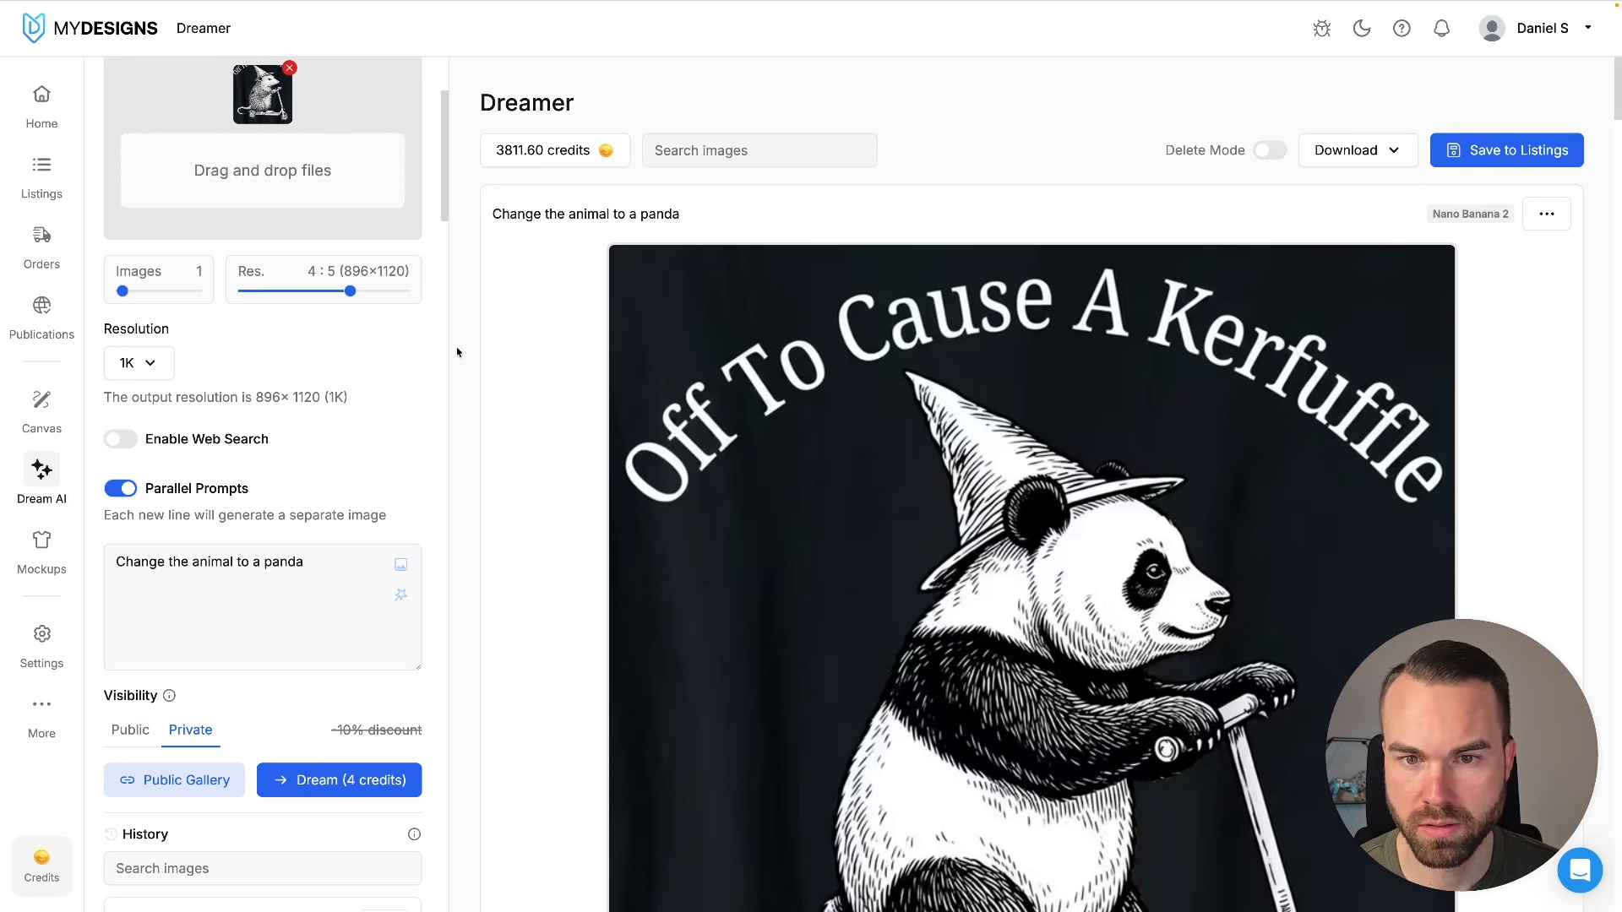
- Select all ten saved listings and remove their image backgrounds with the MD 1 model into the Front file slot, previewing the result first
click(41, 173)
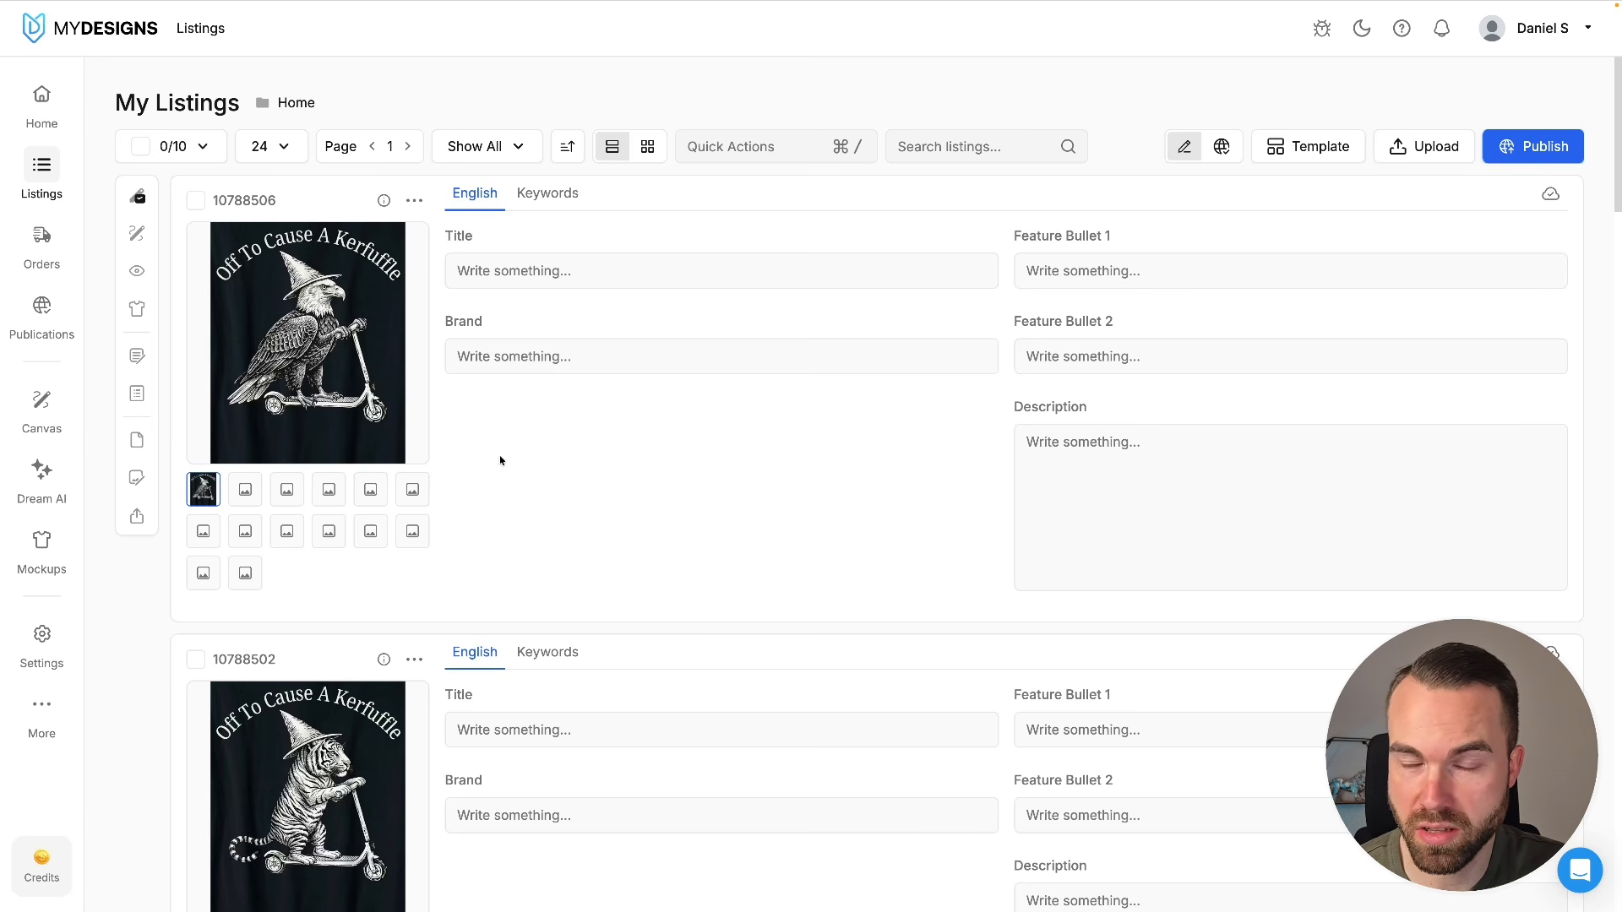
click(142, 150)
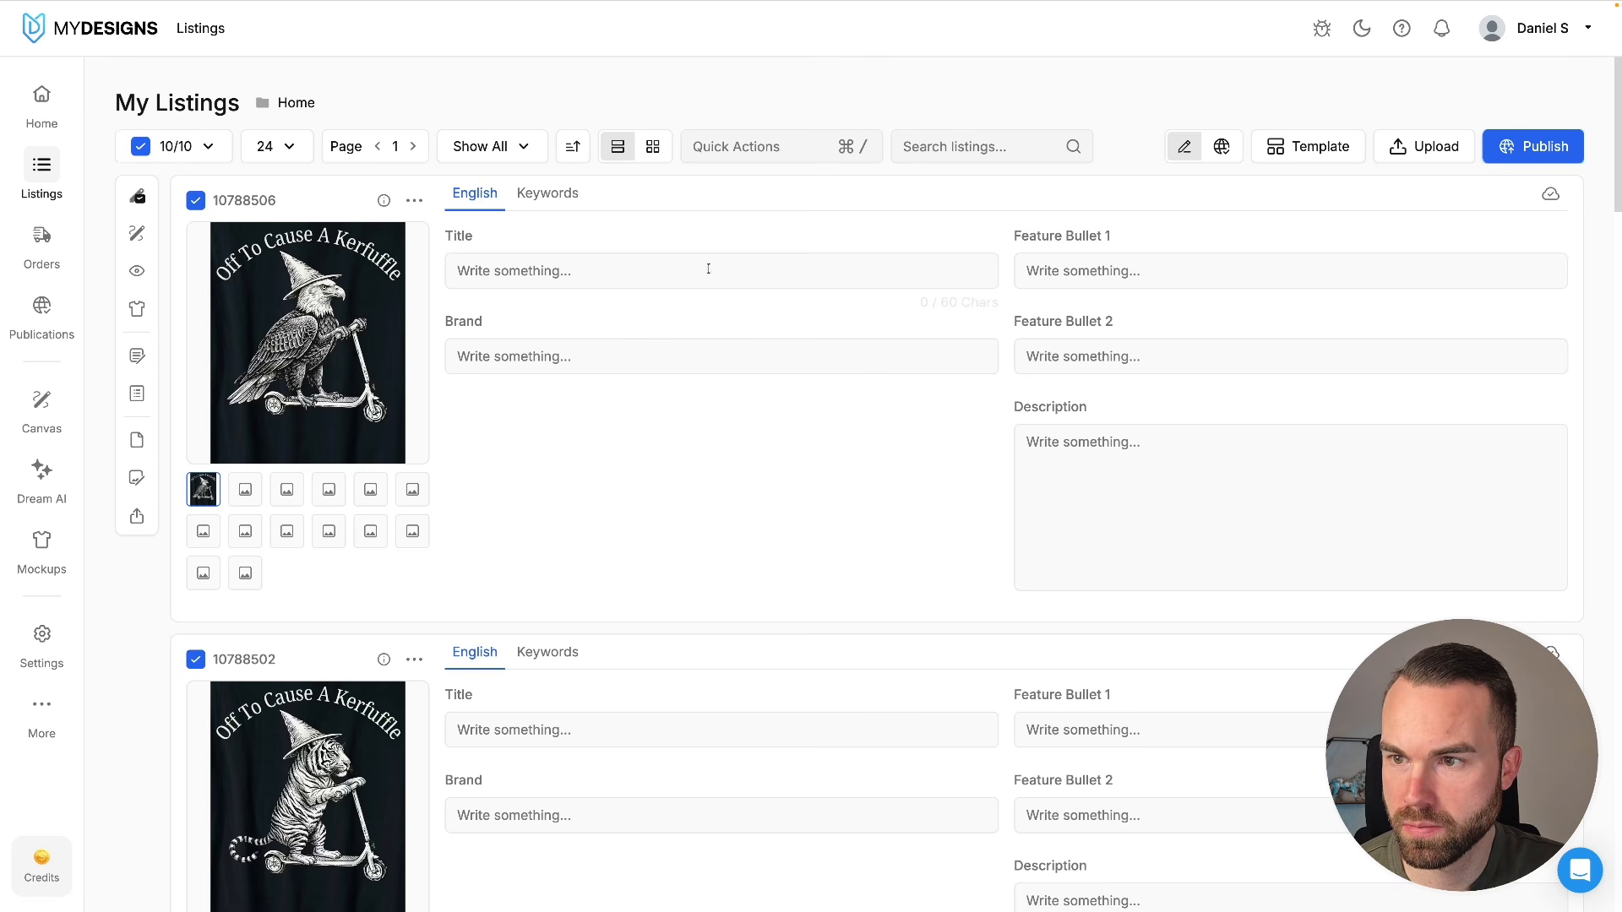
click(775, 146)
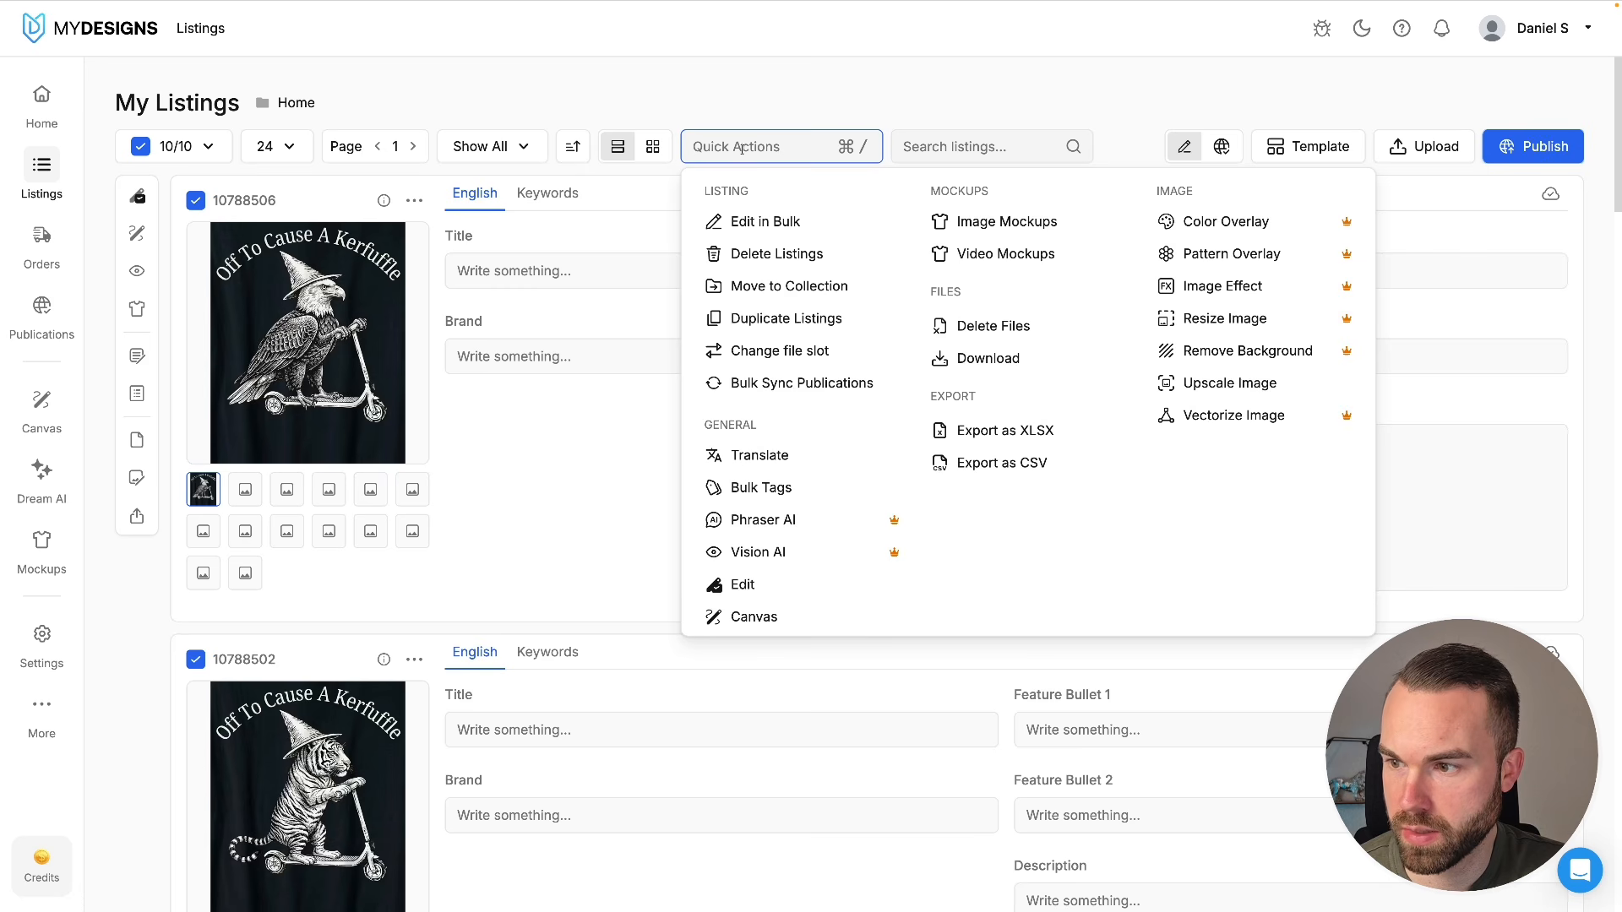
click(1248, 352)
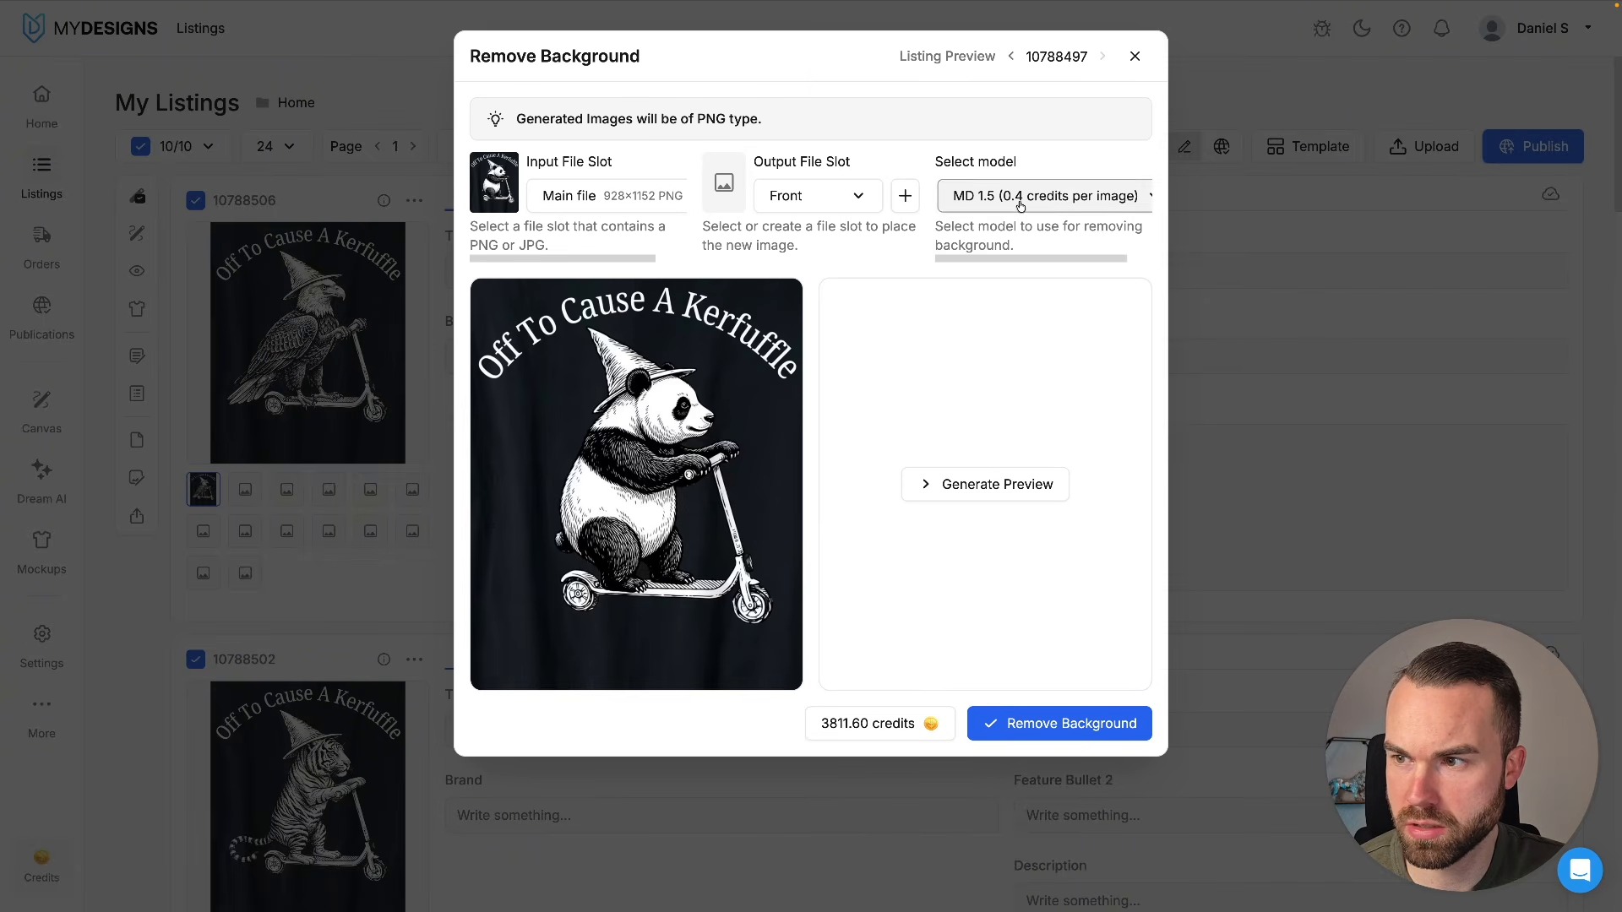
click(1039, 195)
click(991, 232)
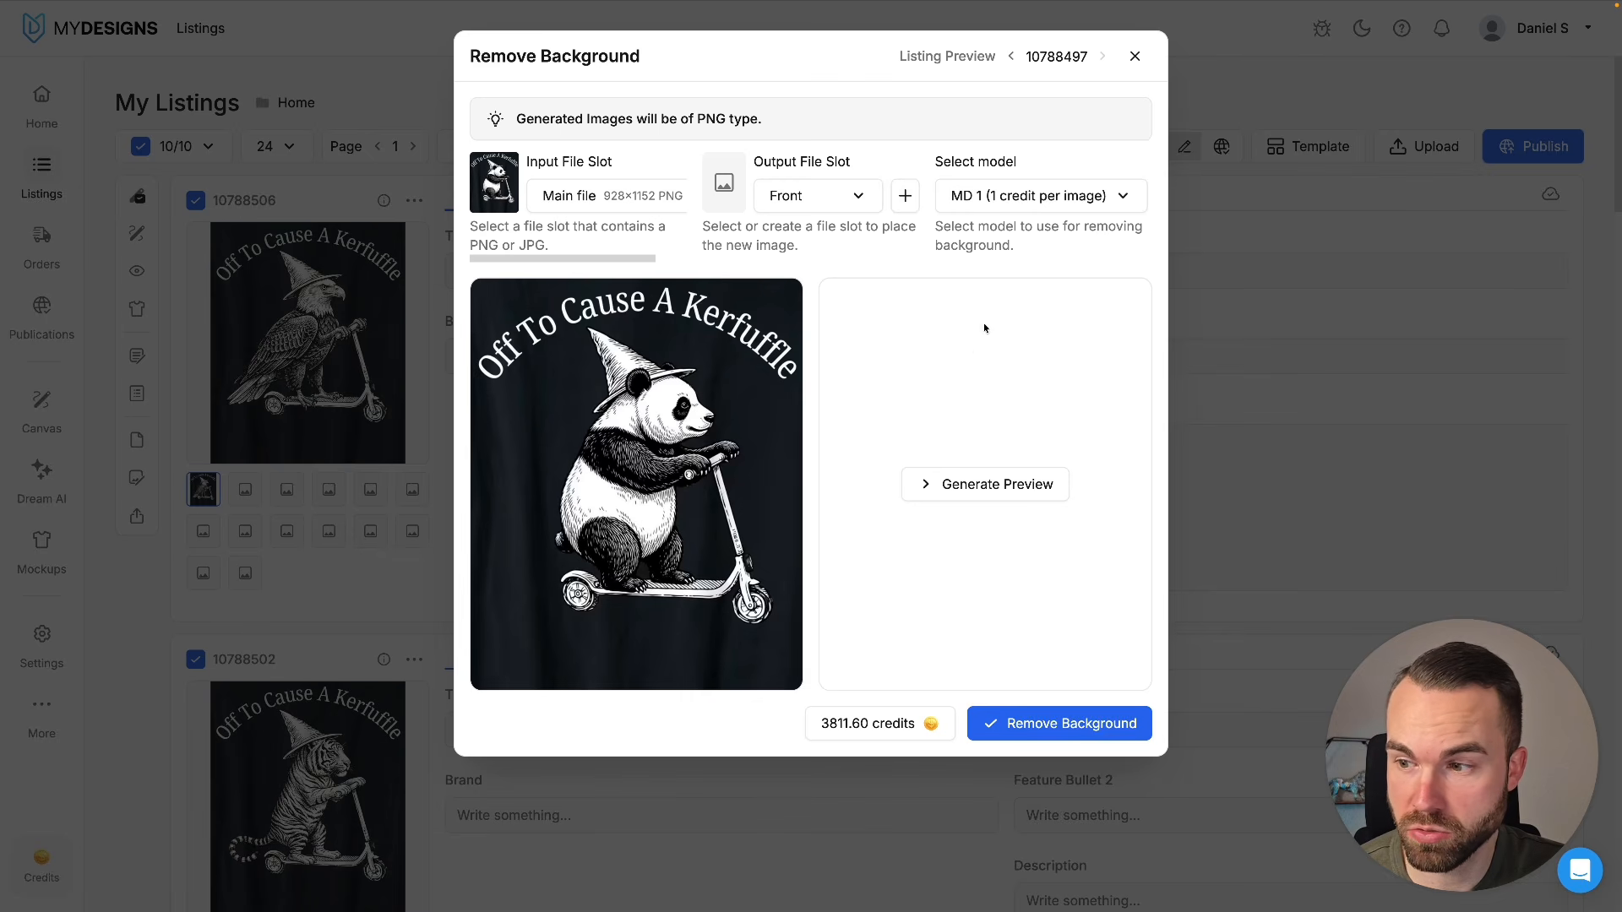
click(1010, 489)
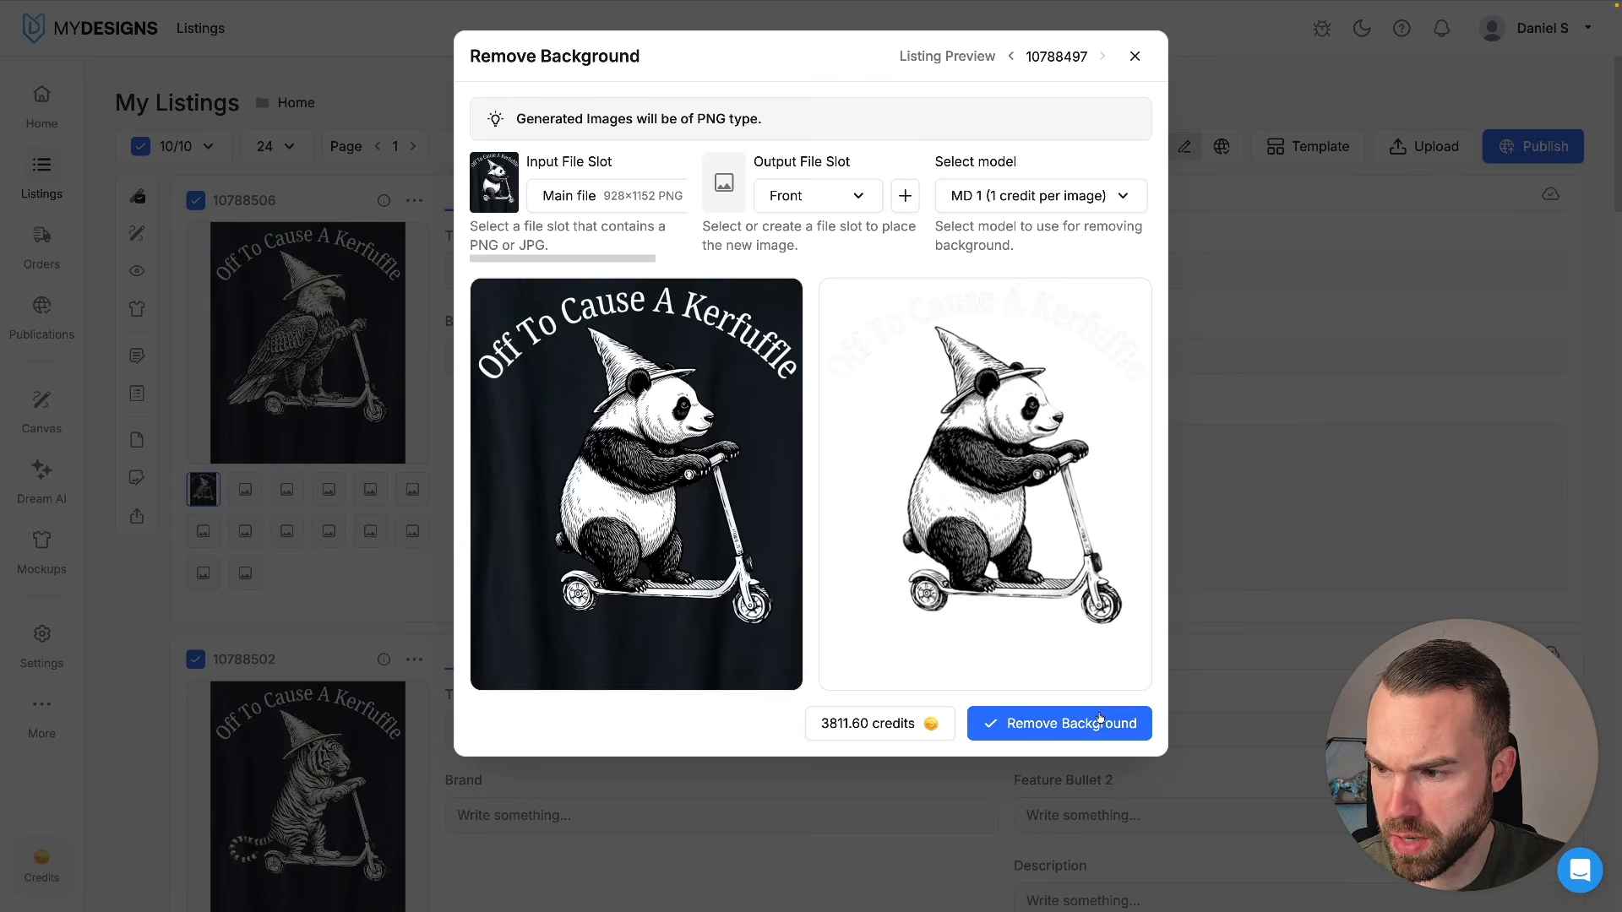
click(1072, 724)
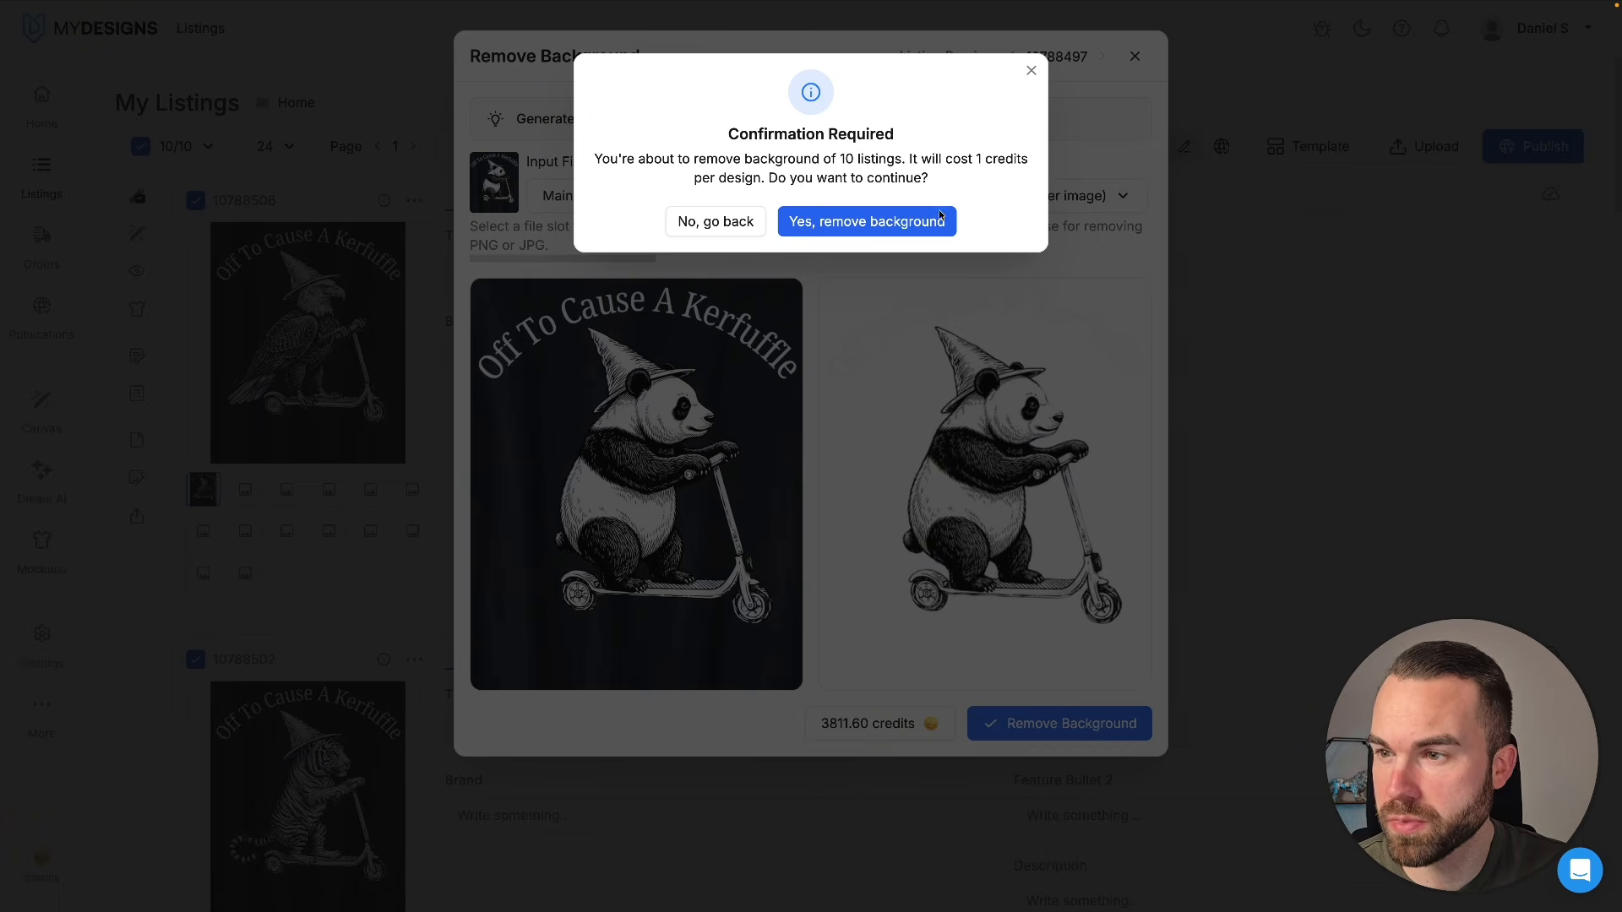
click(901, 221)
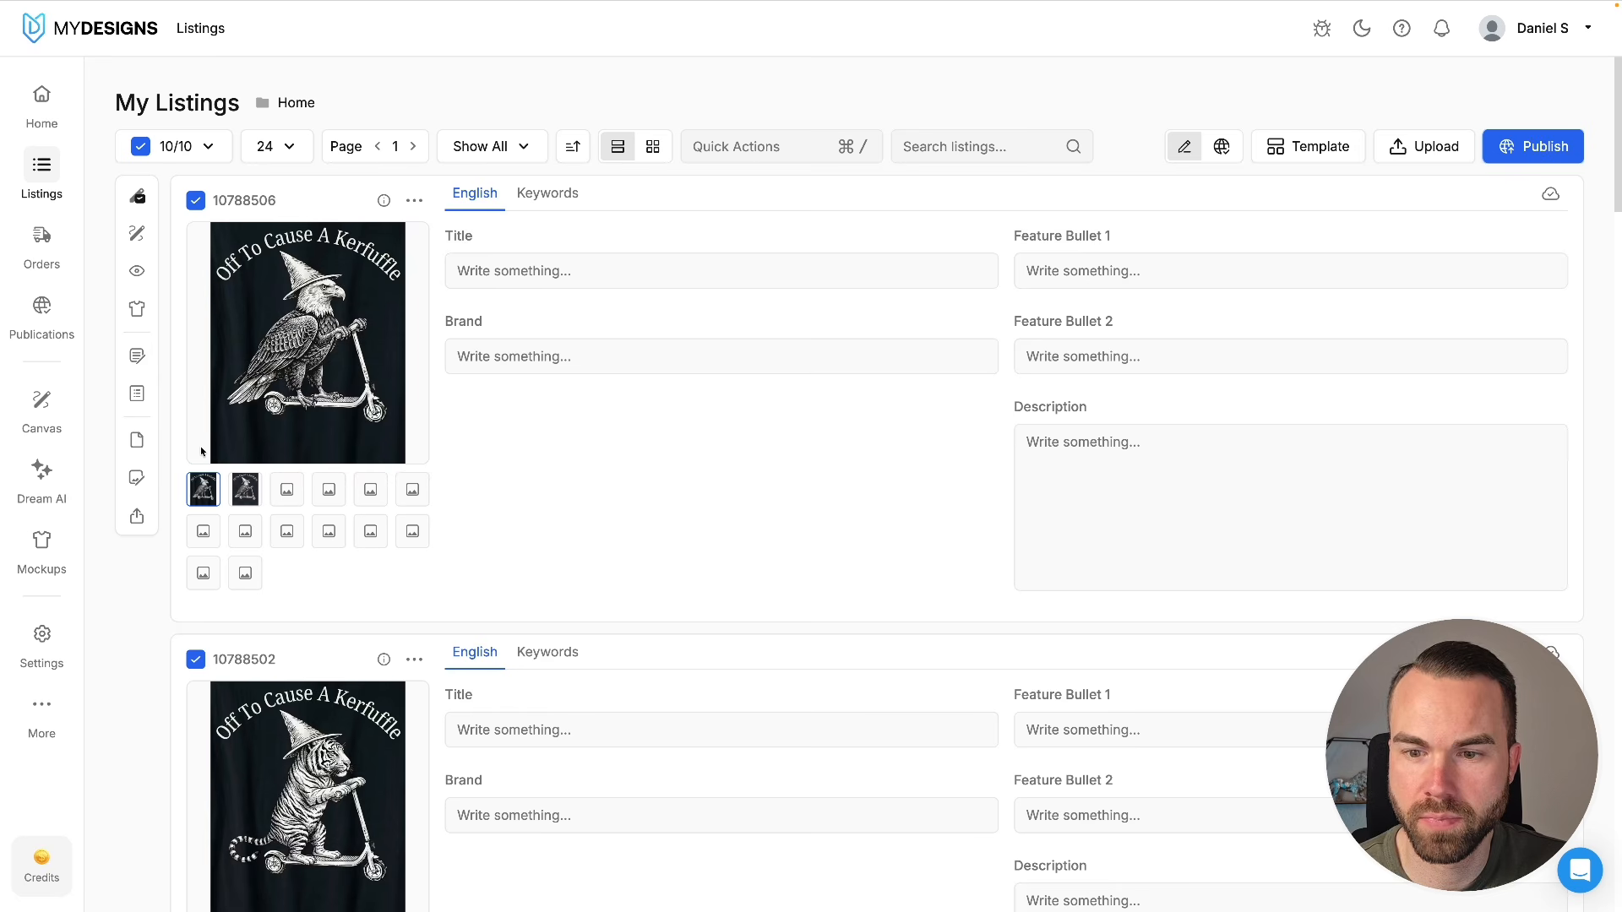
- View the eagle listing's Front image, and upscale all ten listings' Main files with MD 1 into the Mockup 1 slot, checking the eagle's upscaled image
mouse_move(208, 492)
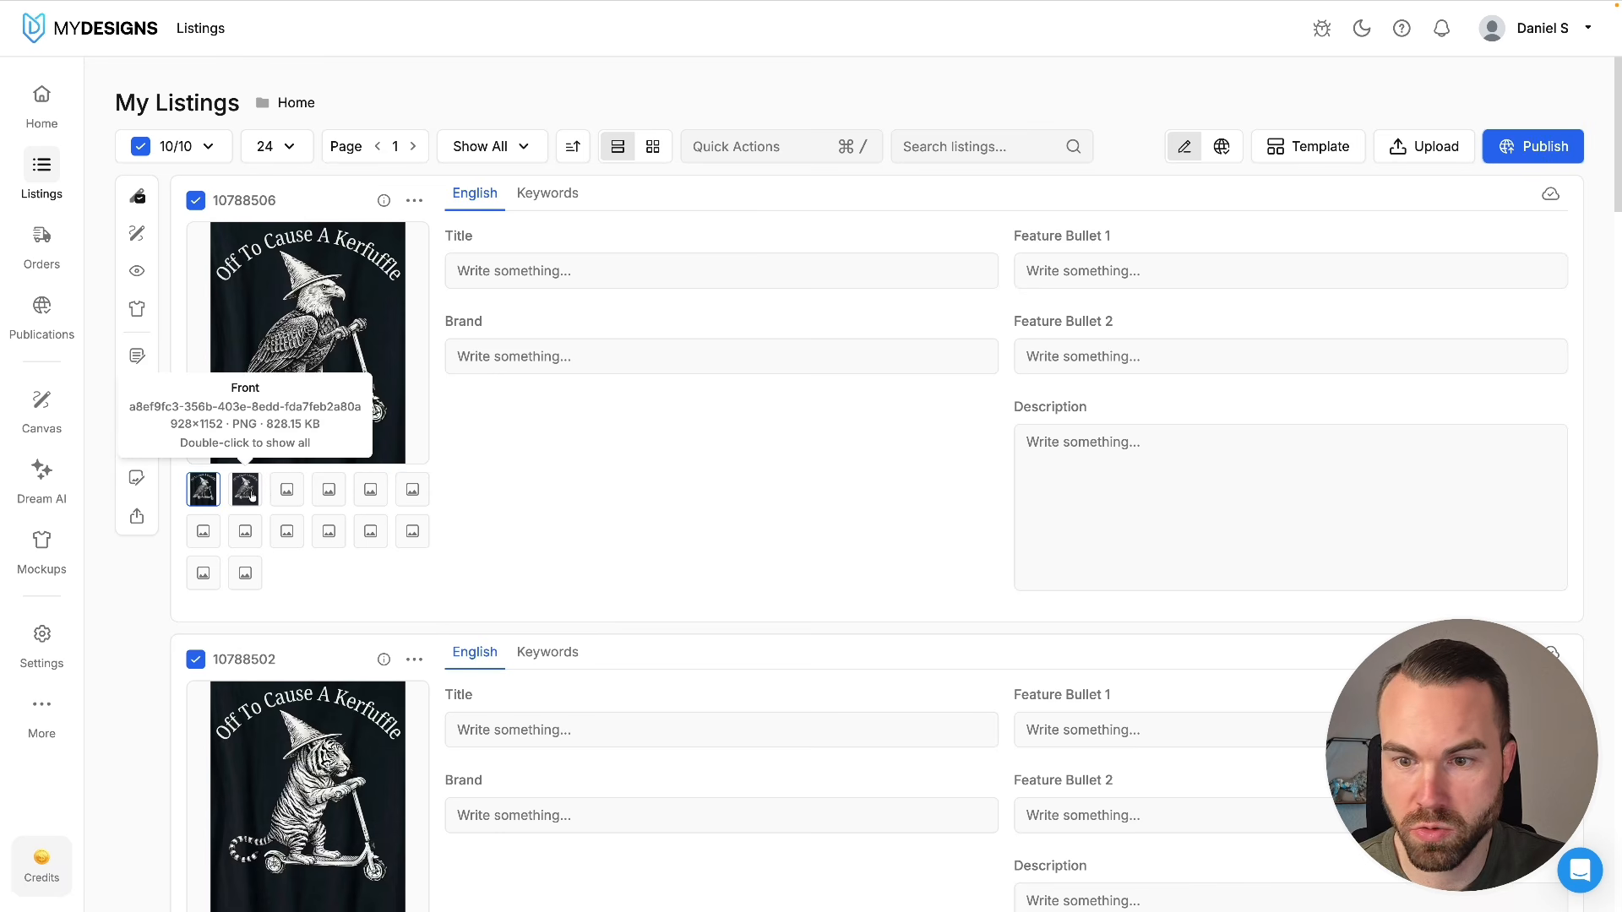
click(248, 490)
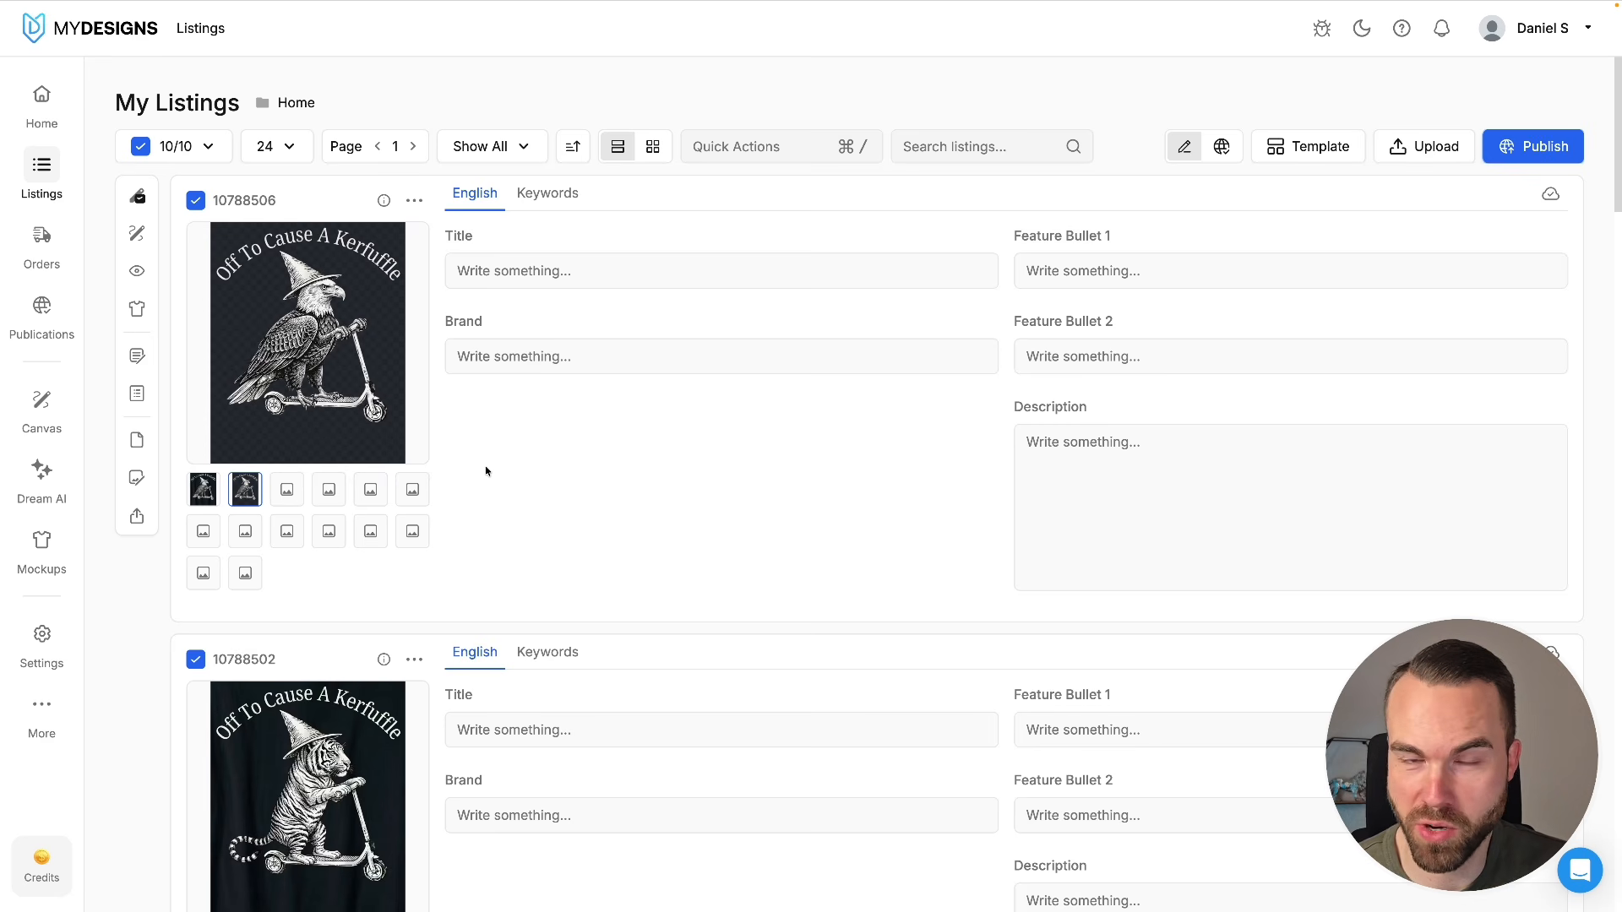
click(739, 146)
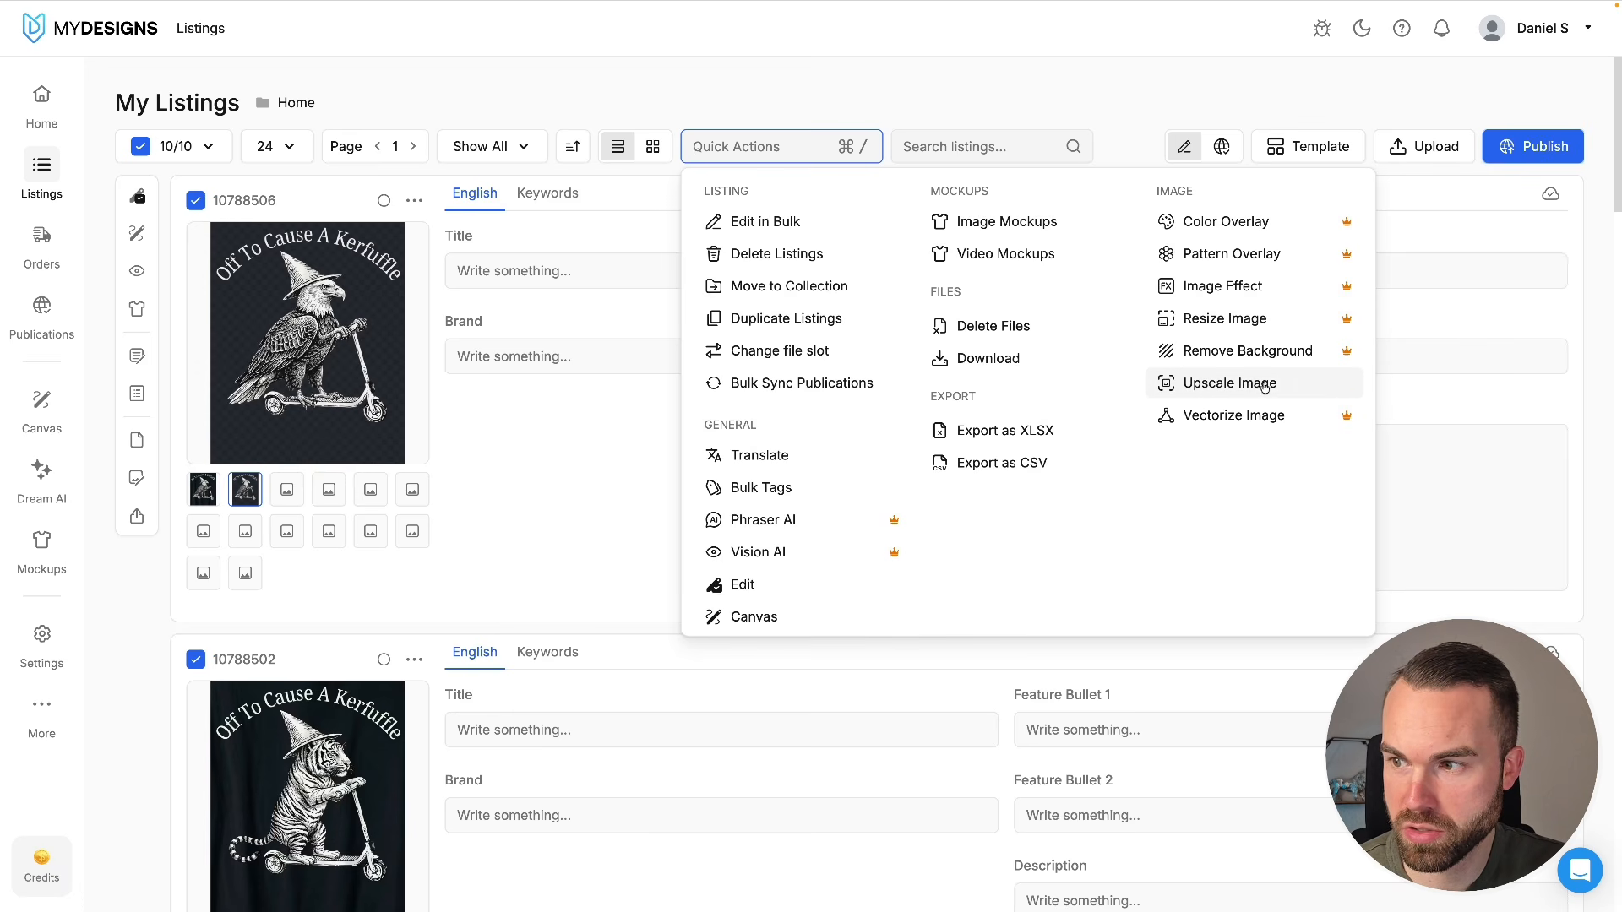
click(1267, 386)
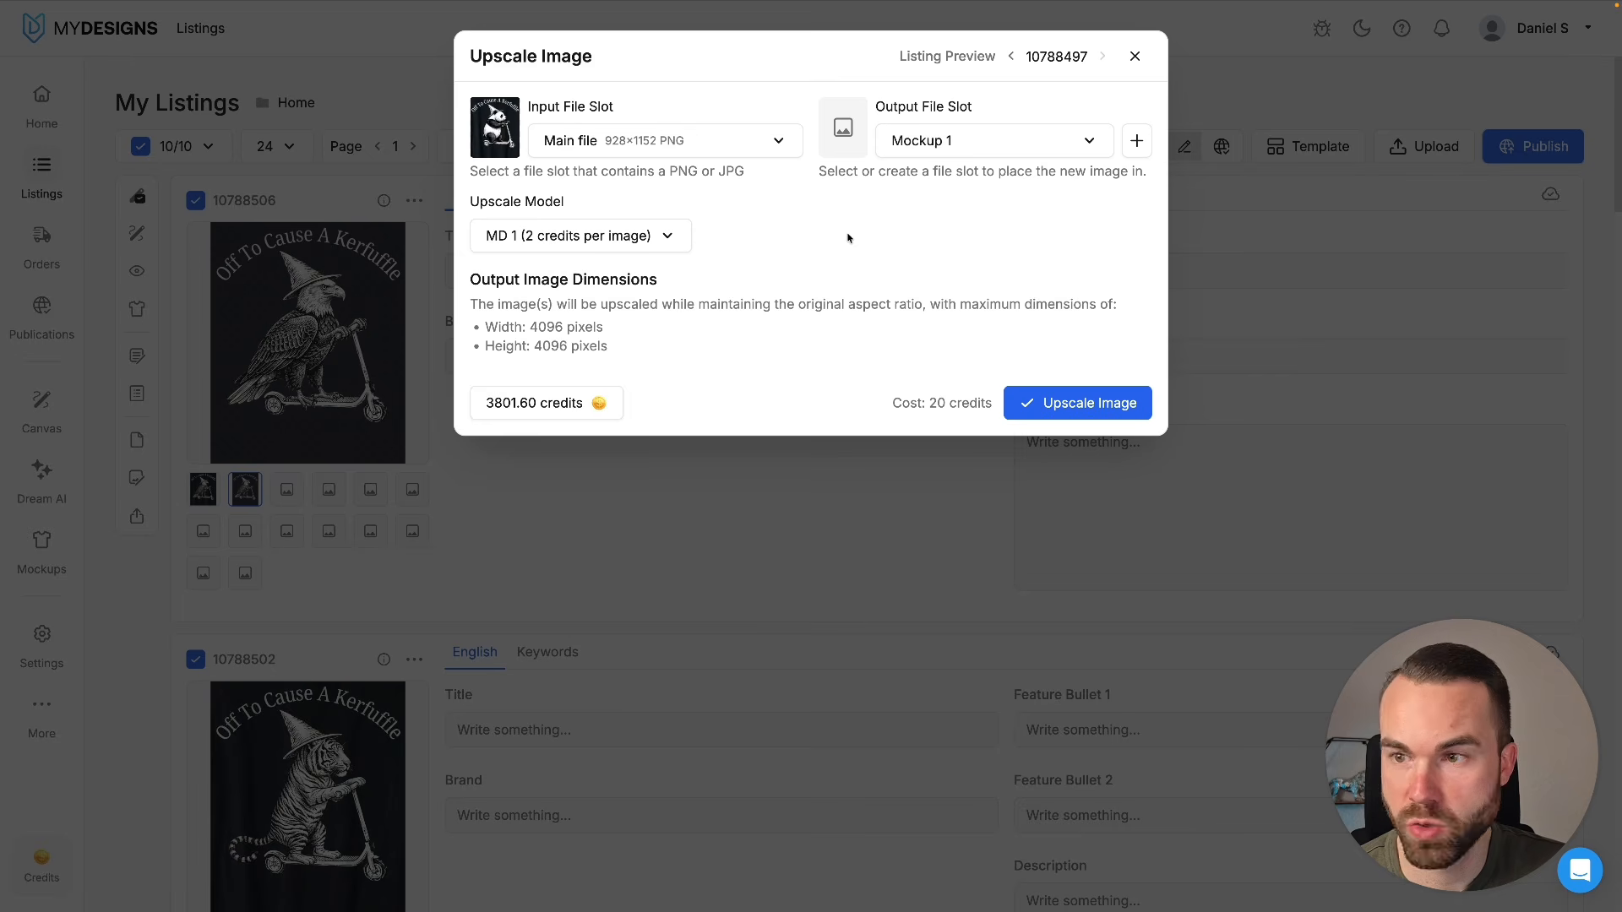
click(1052, 394)
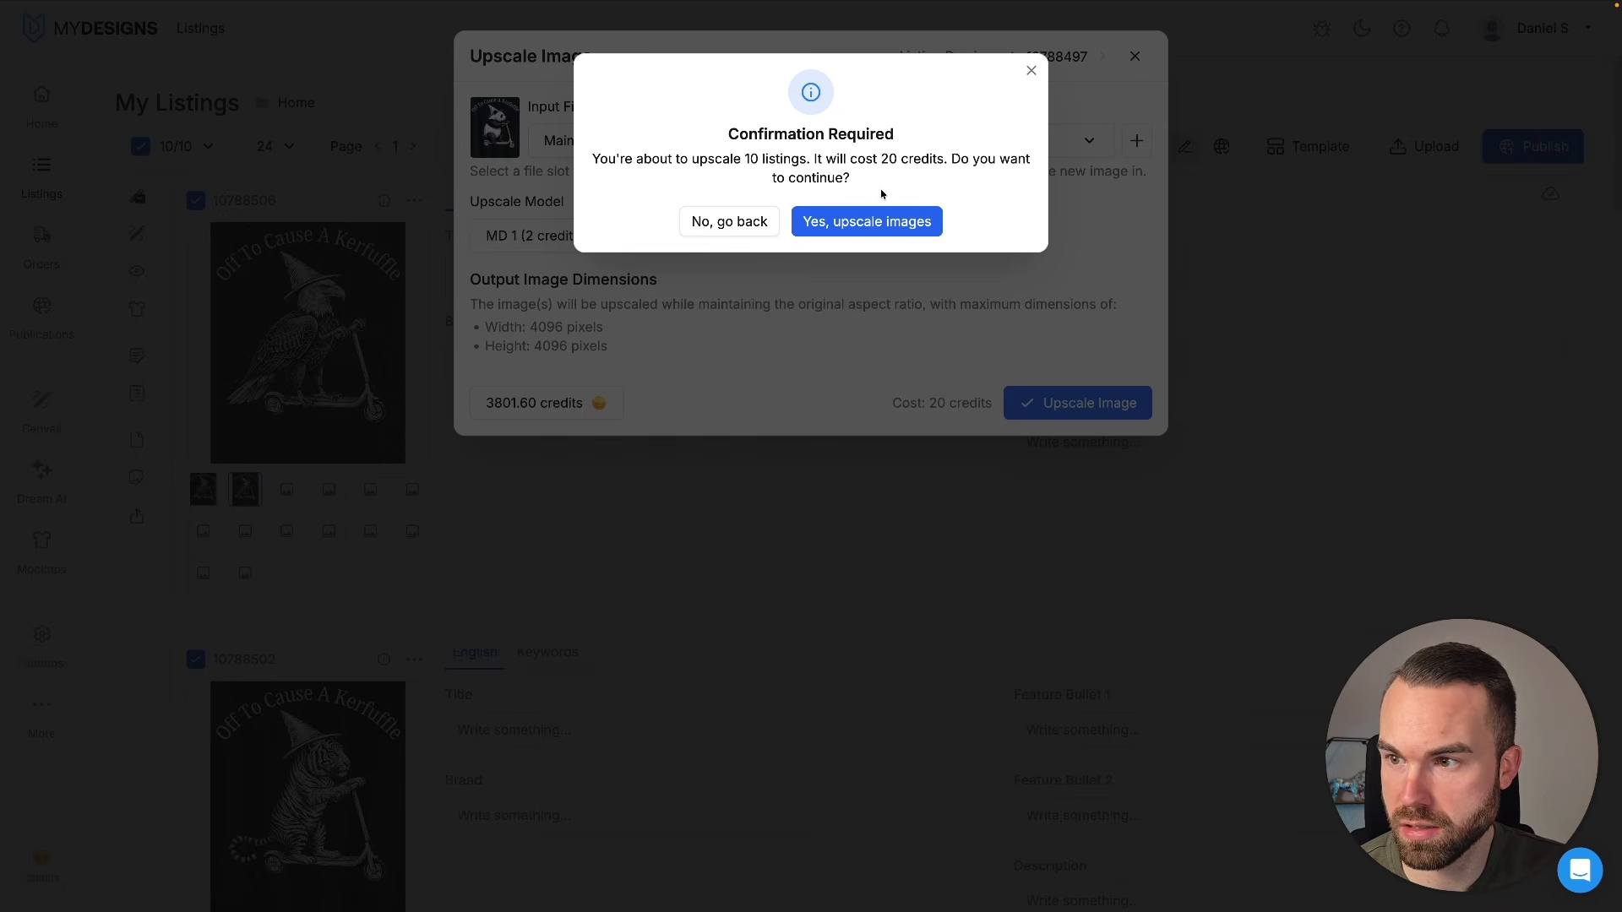
click(877, 222)
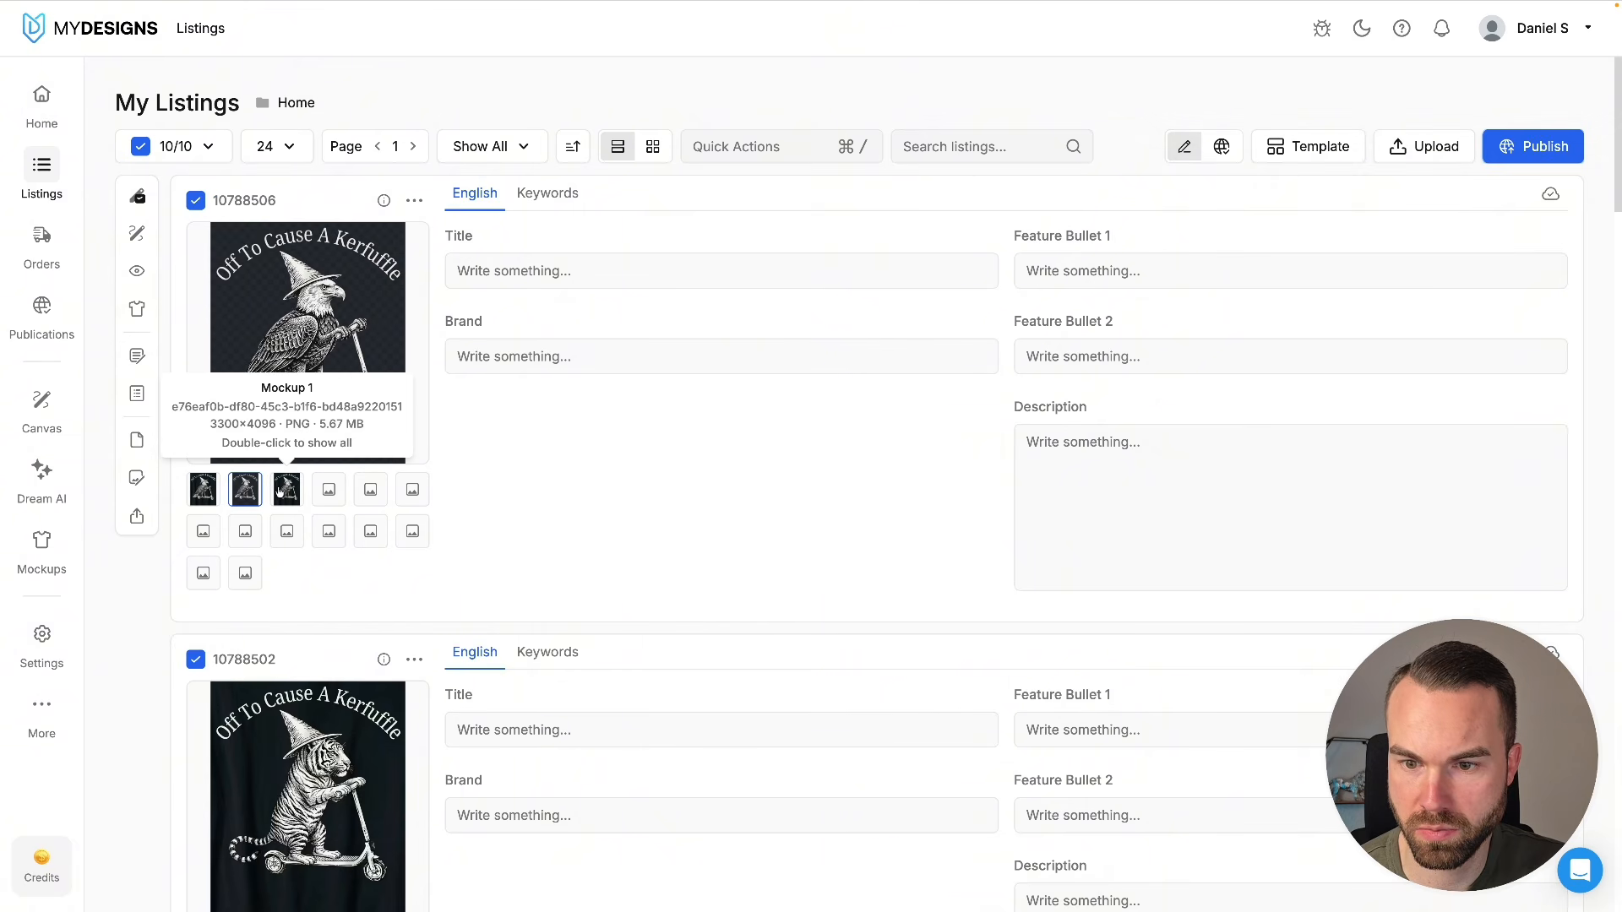
click(289, 497)
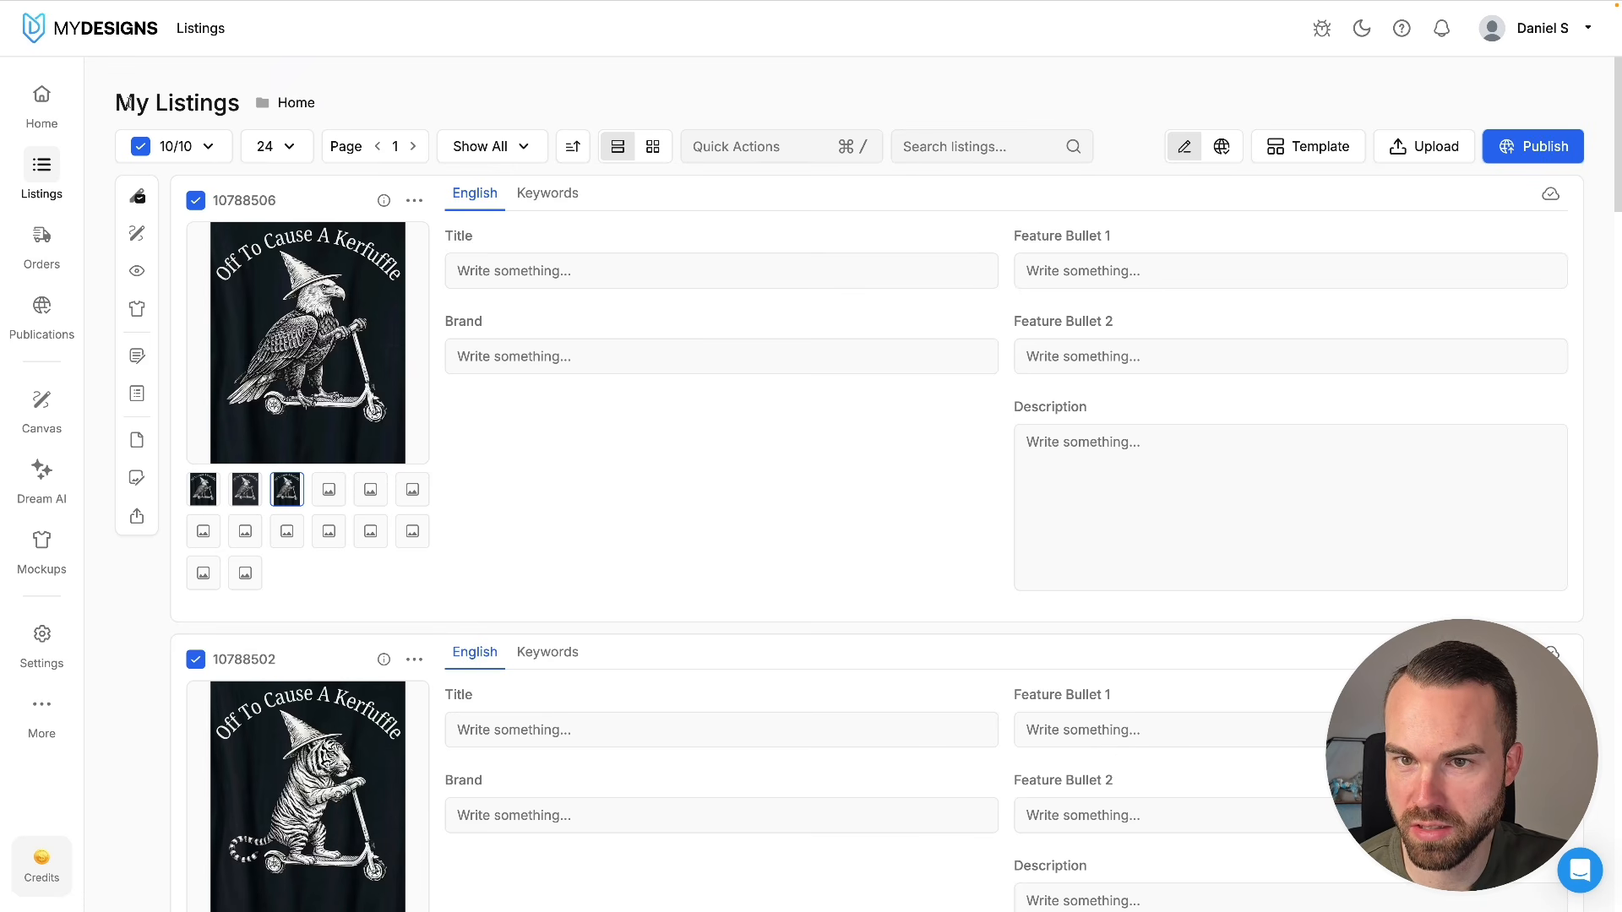
- Start Vision AI for the ten selected listings and set the platform to Amazon Merch (beta), keeping the Bullet 1 field on Feature Bullet 1
click(766, 146)
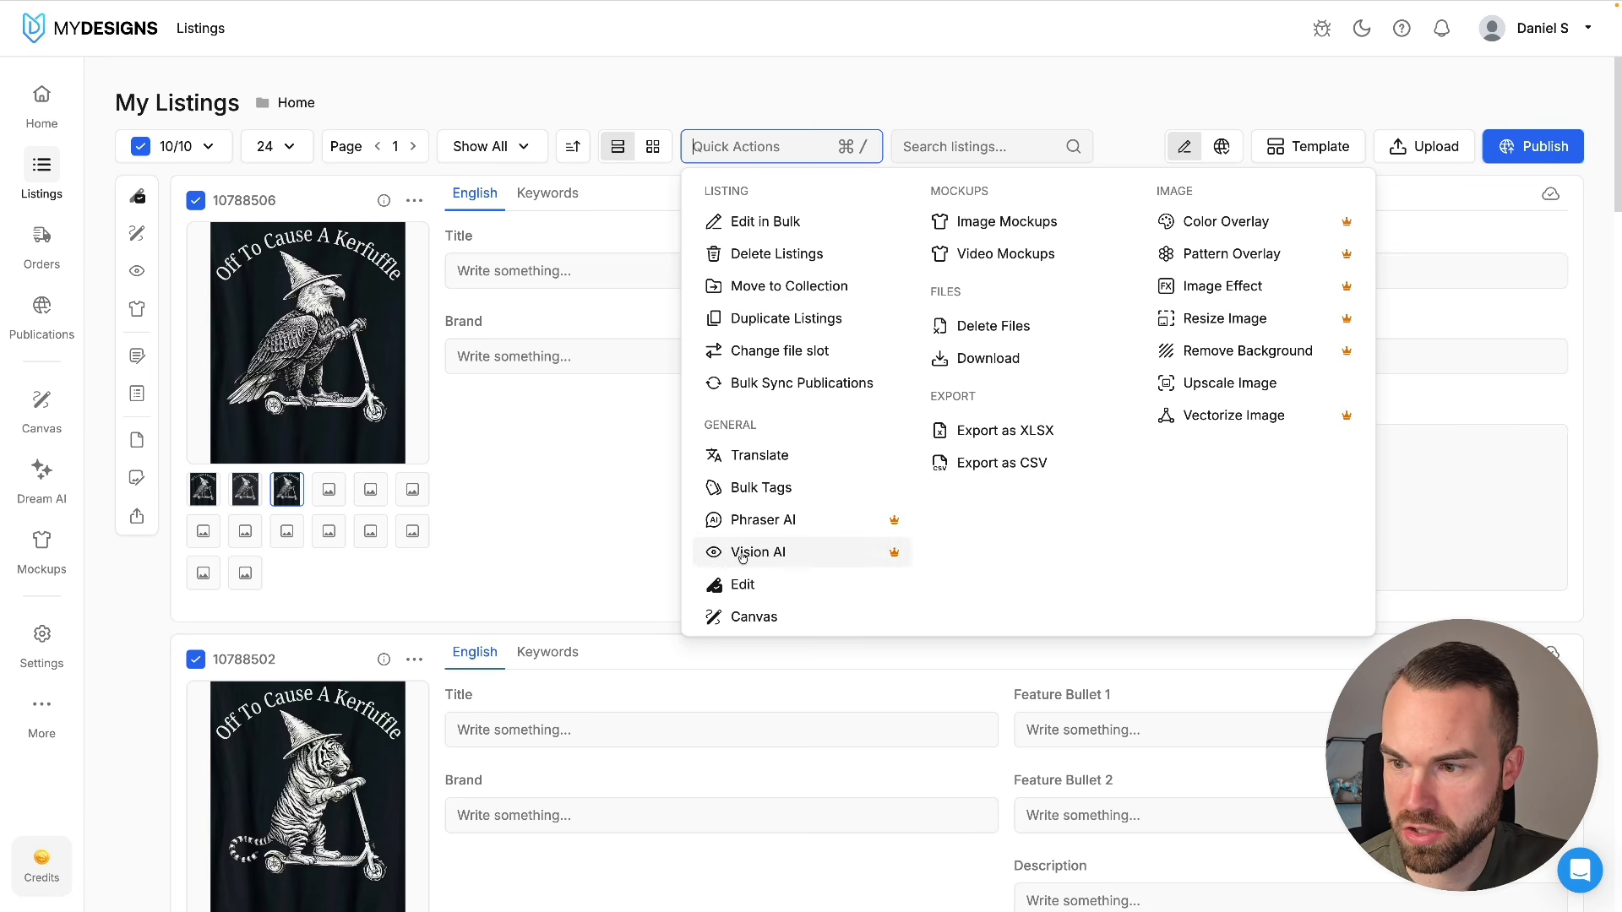
click(779, 556)
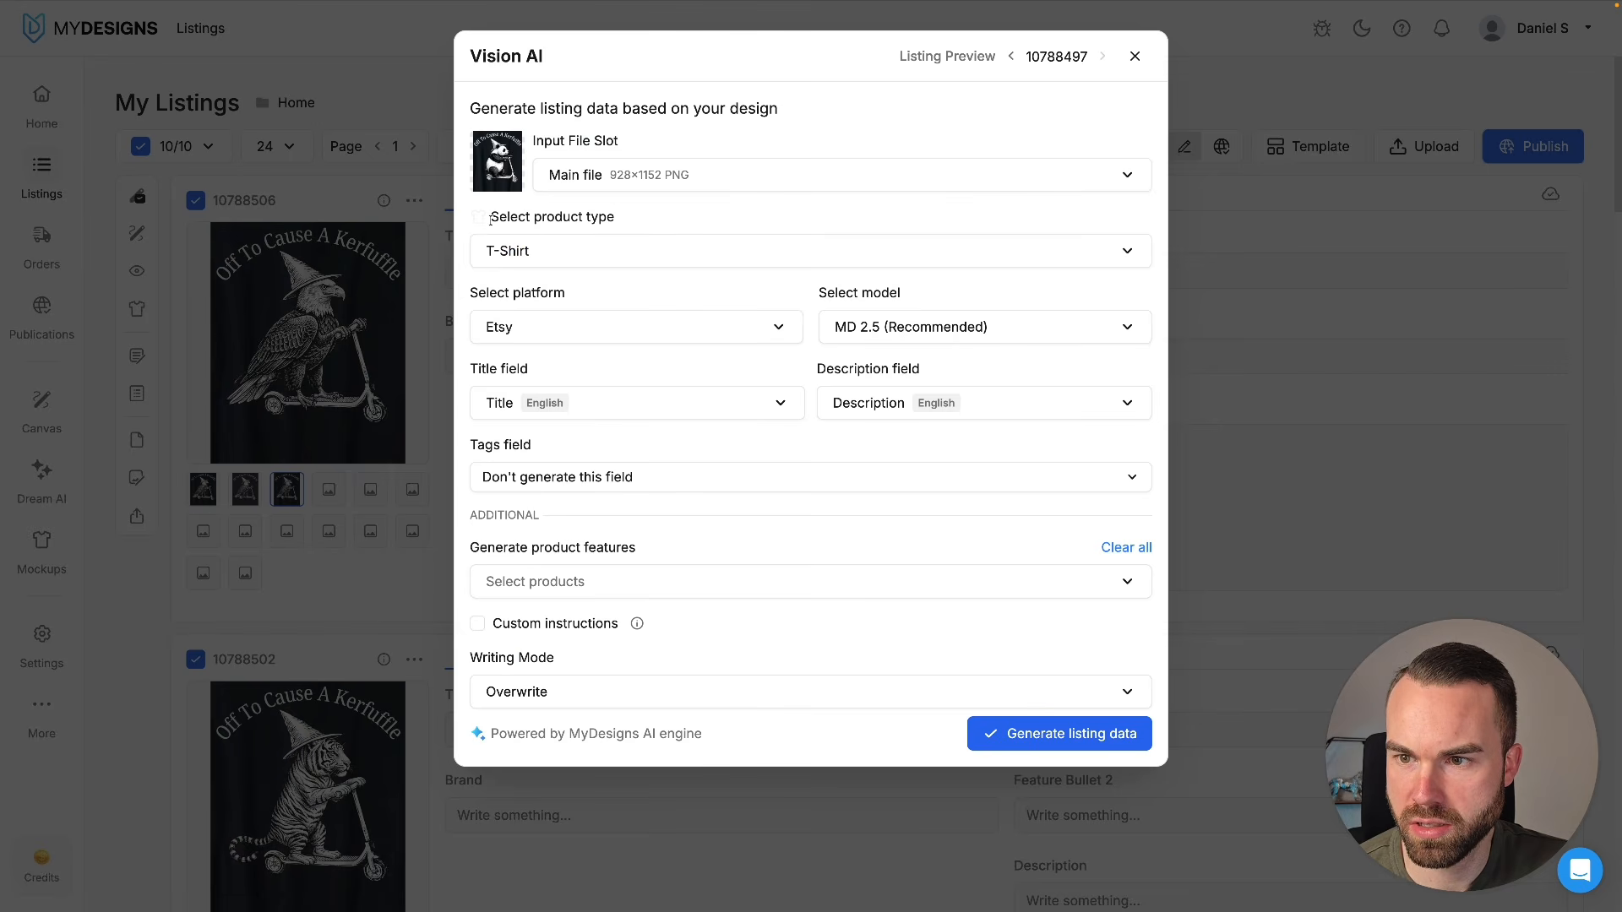
click(590, 330)
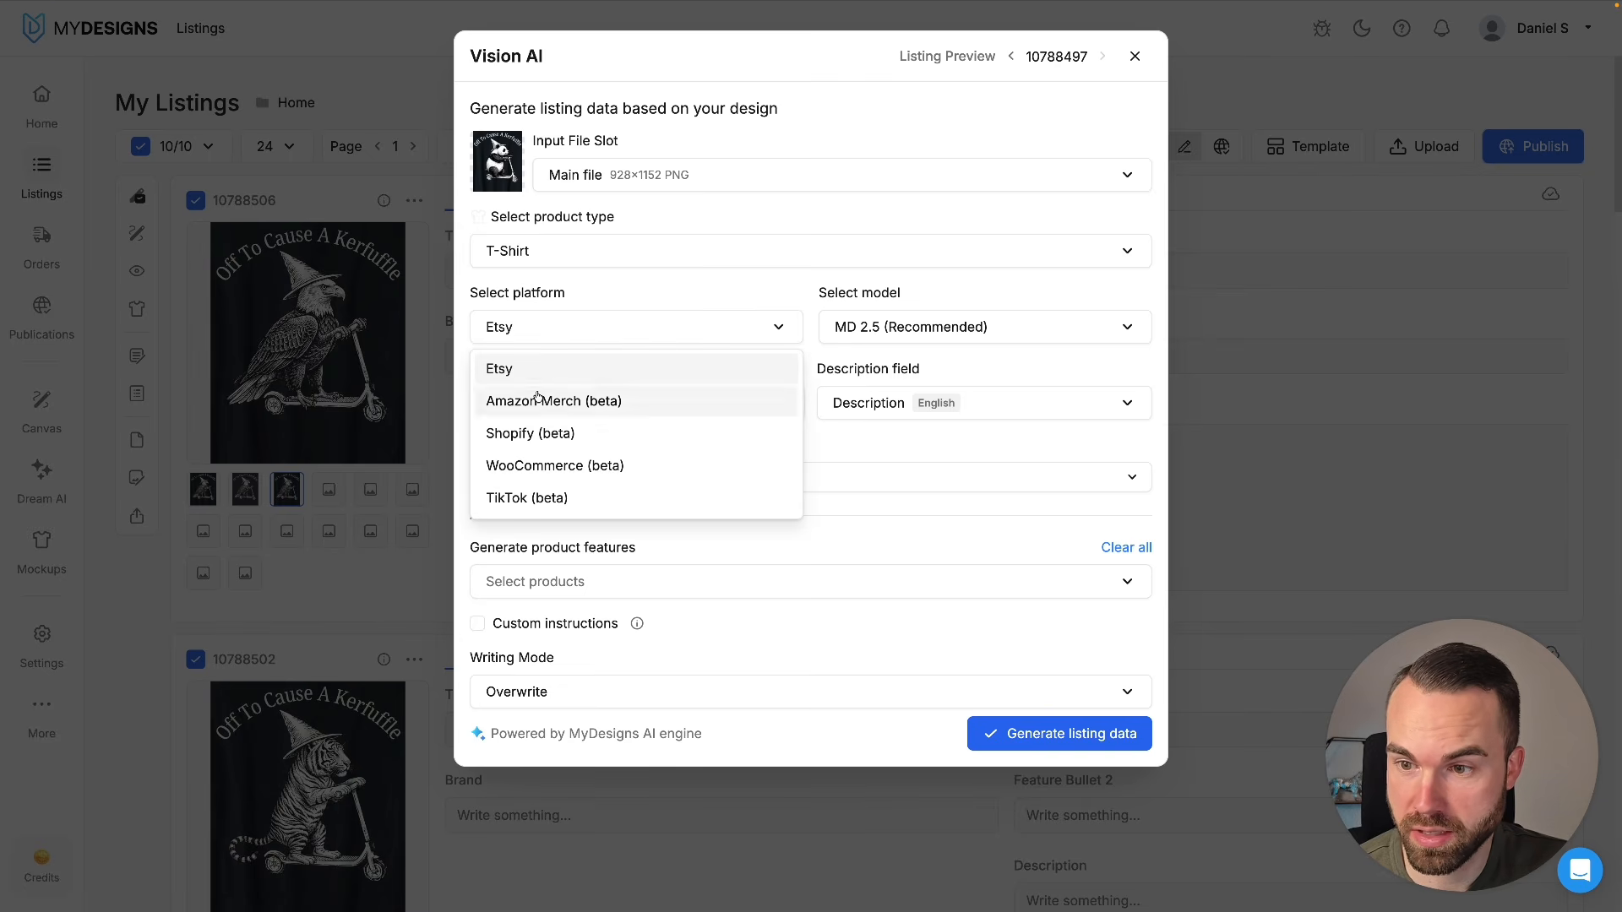
click(601, 407)
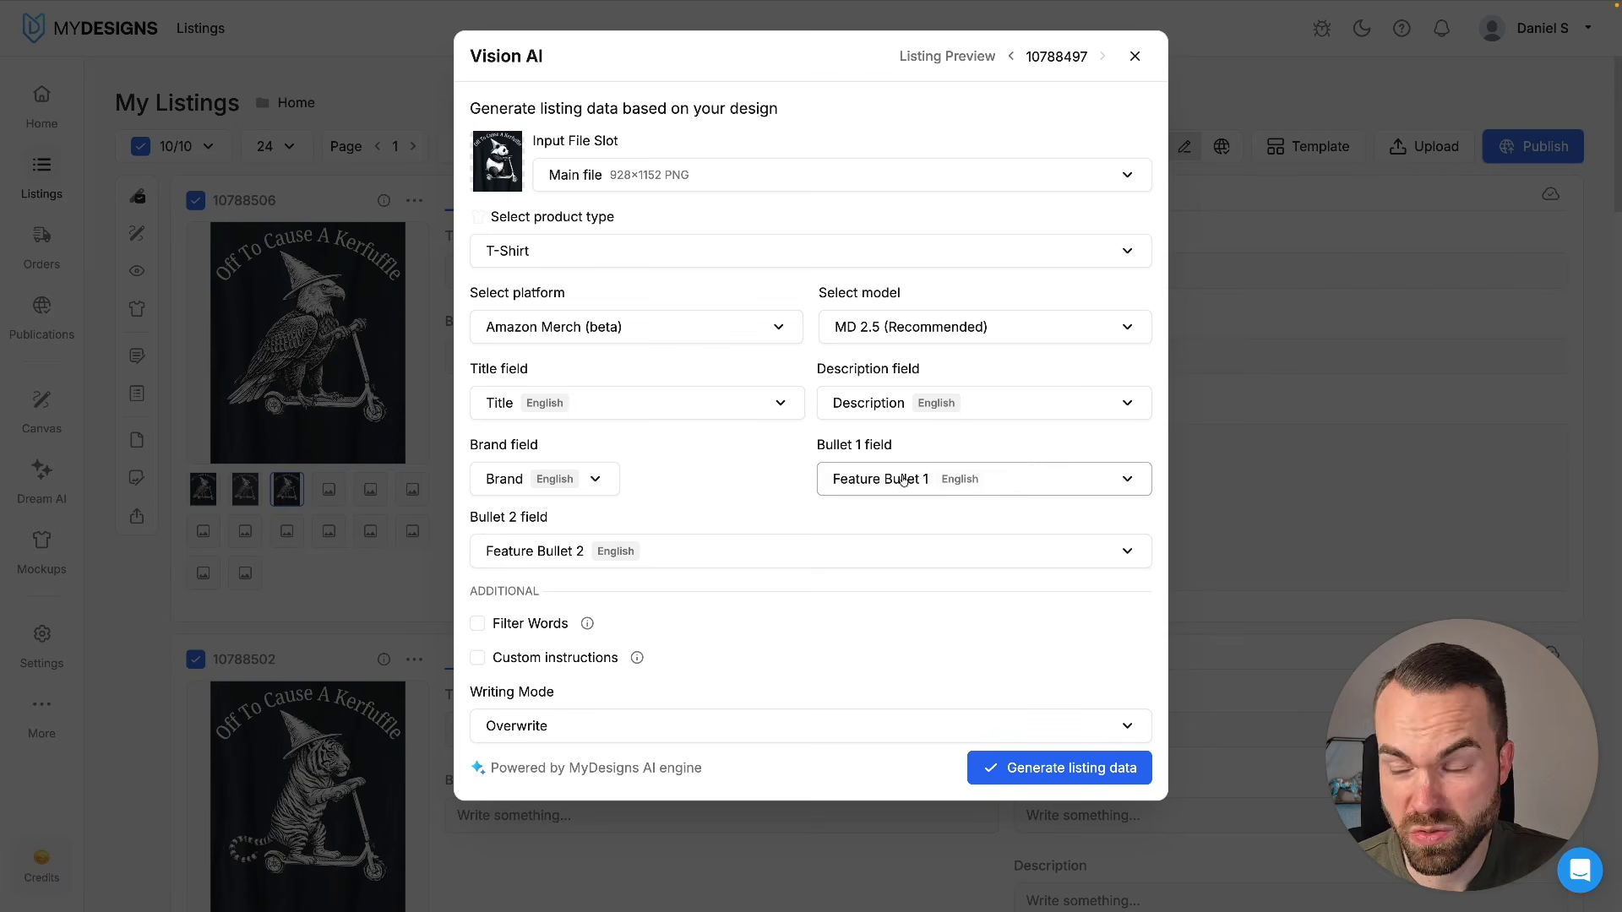
click(989, 481)
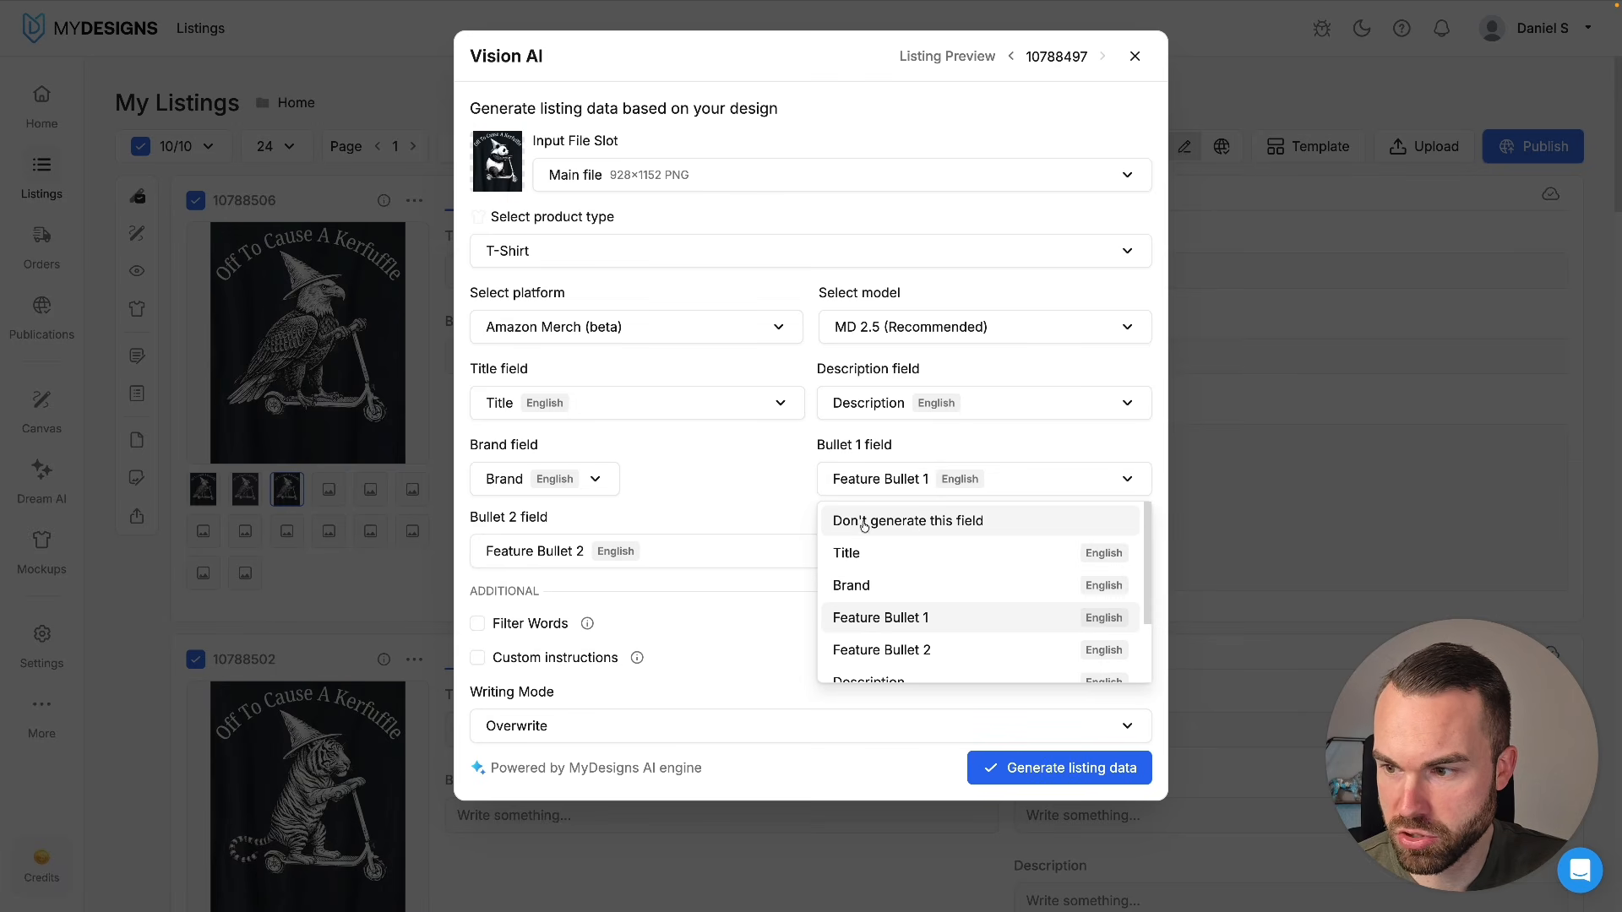
click(758, 464)
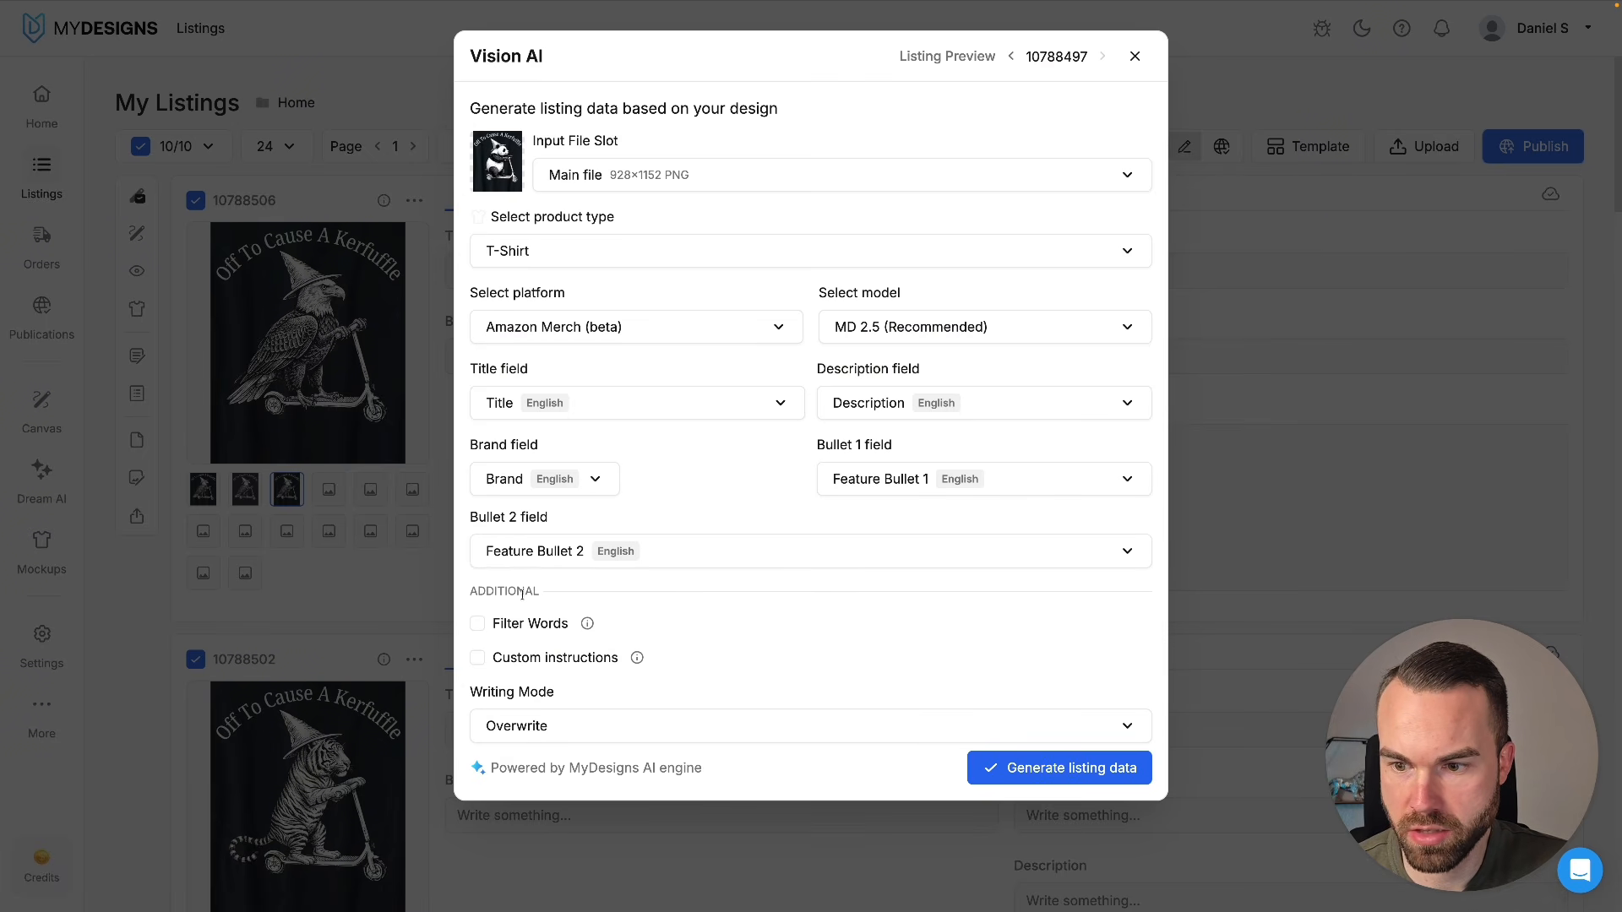
- Enable Filter Words, add the custom instruction "Write the phrase of the design at the beginning of the title field" and generate the data for all ten listings
click(478, 624)
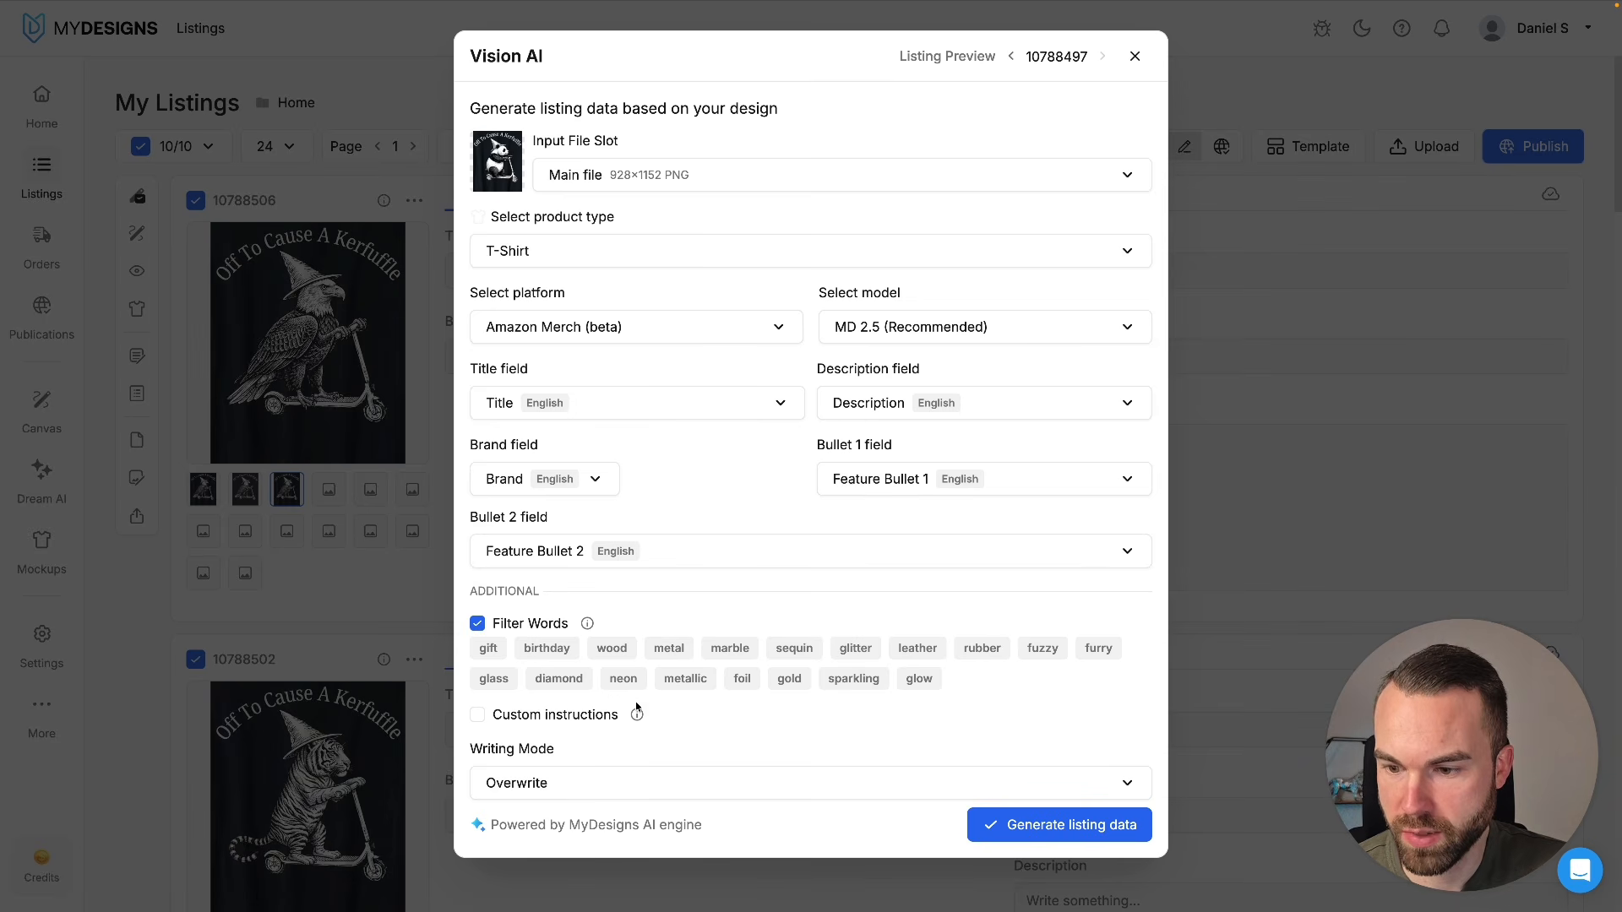
click(479, 717)
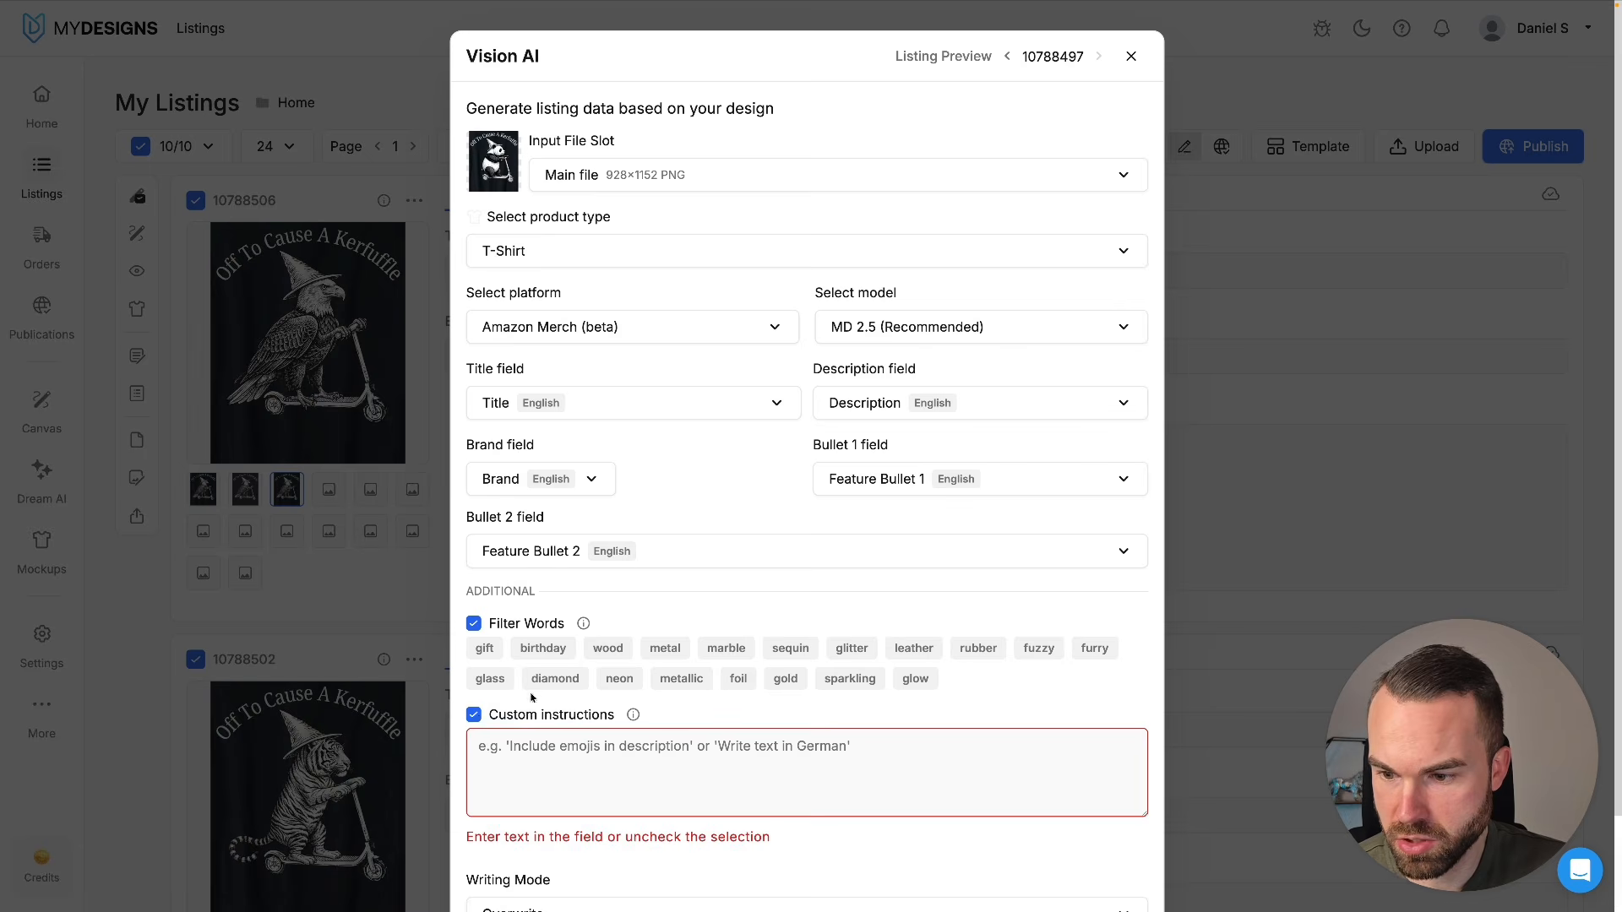
scroll(645, 586, down, 2)
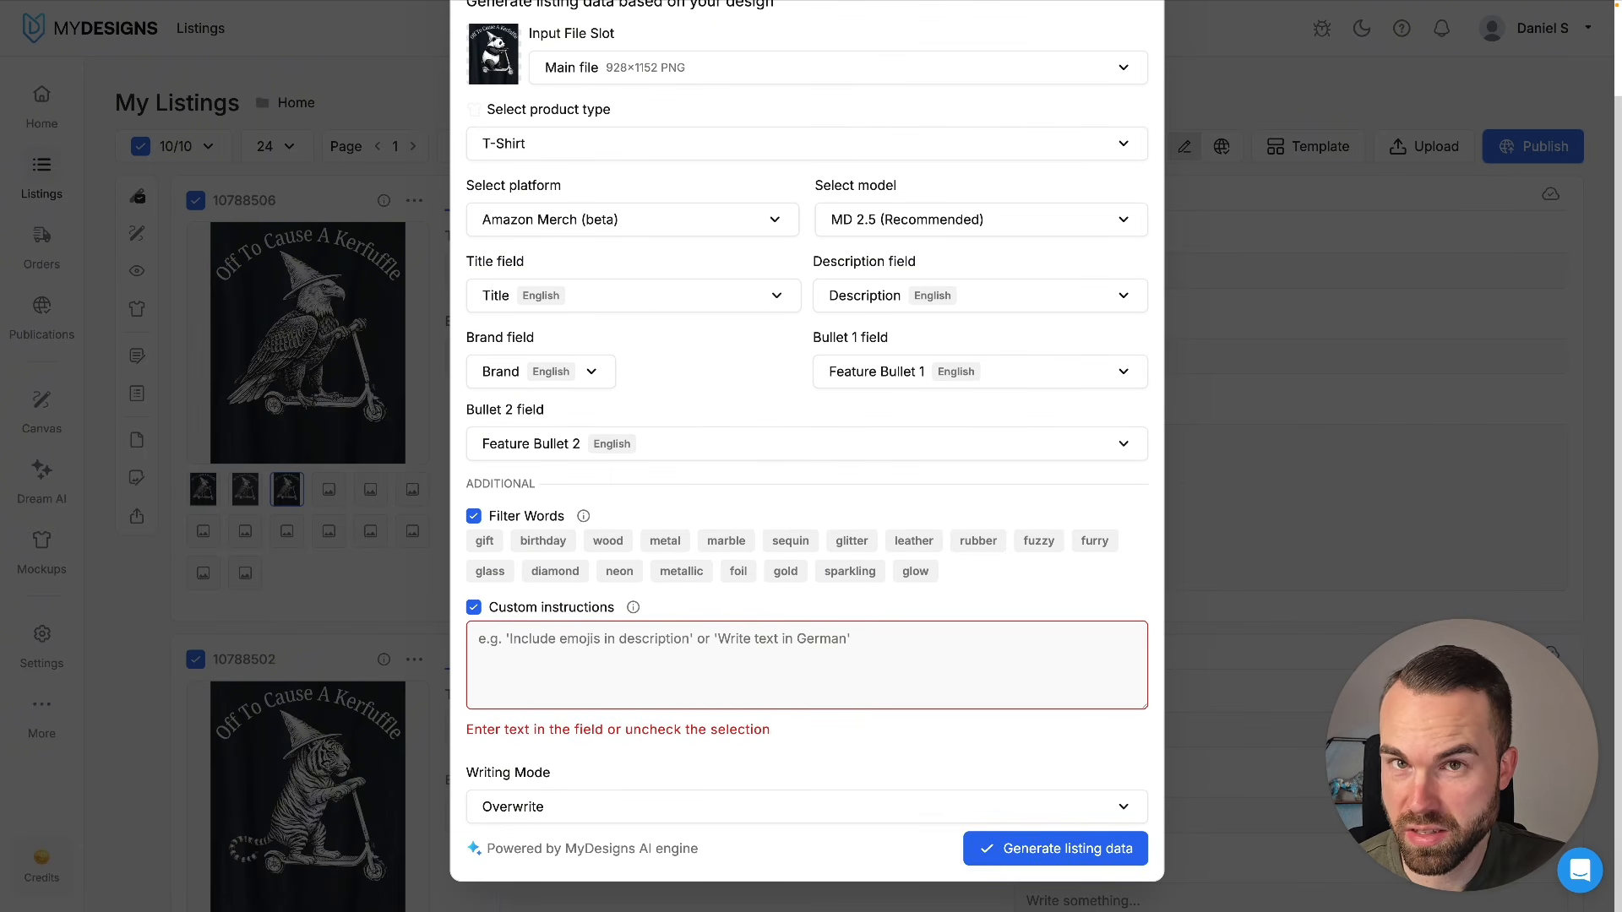
text(Write the phrase of the design at the beginning of the title field)
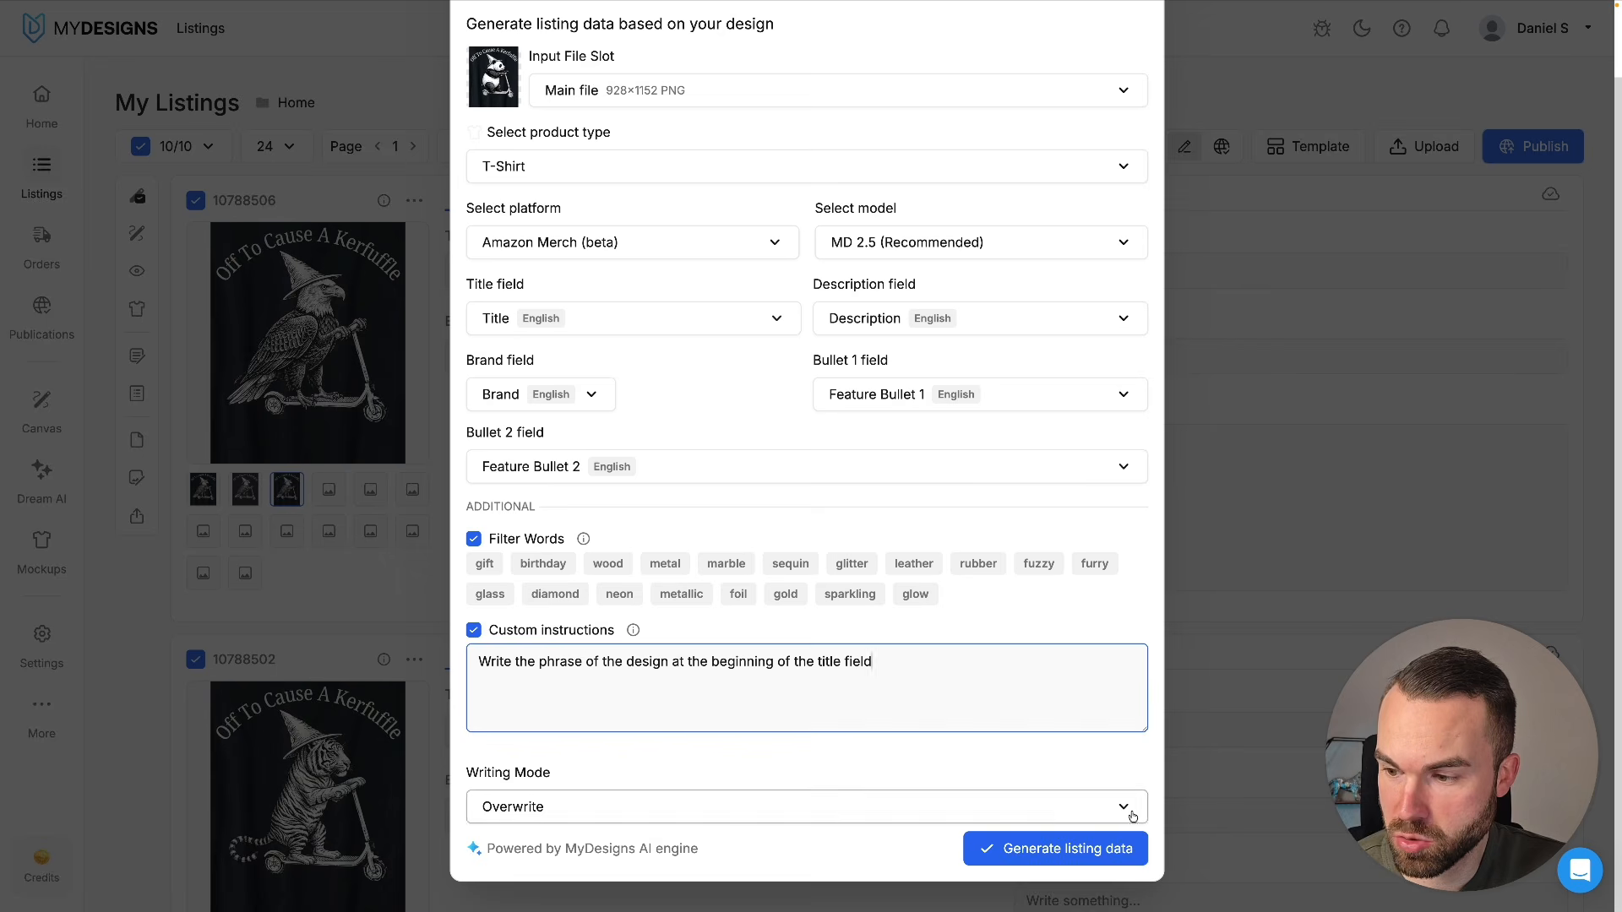
click(1071, 847)
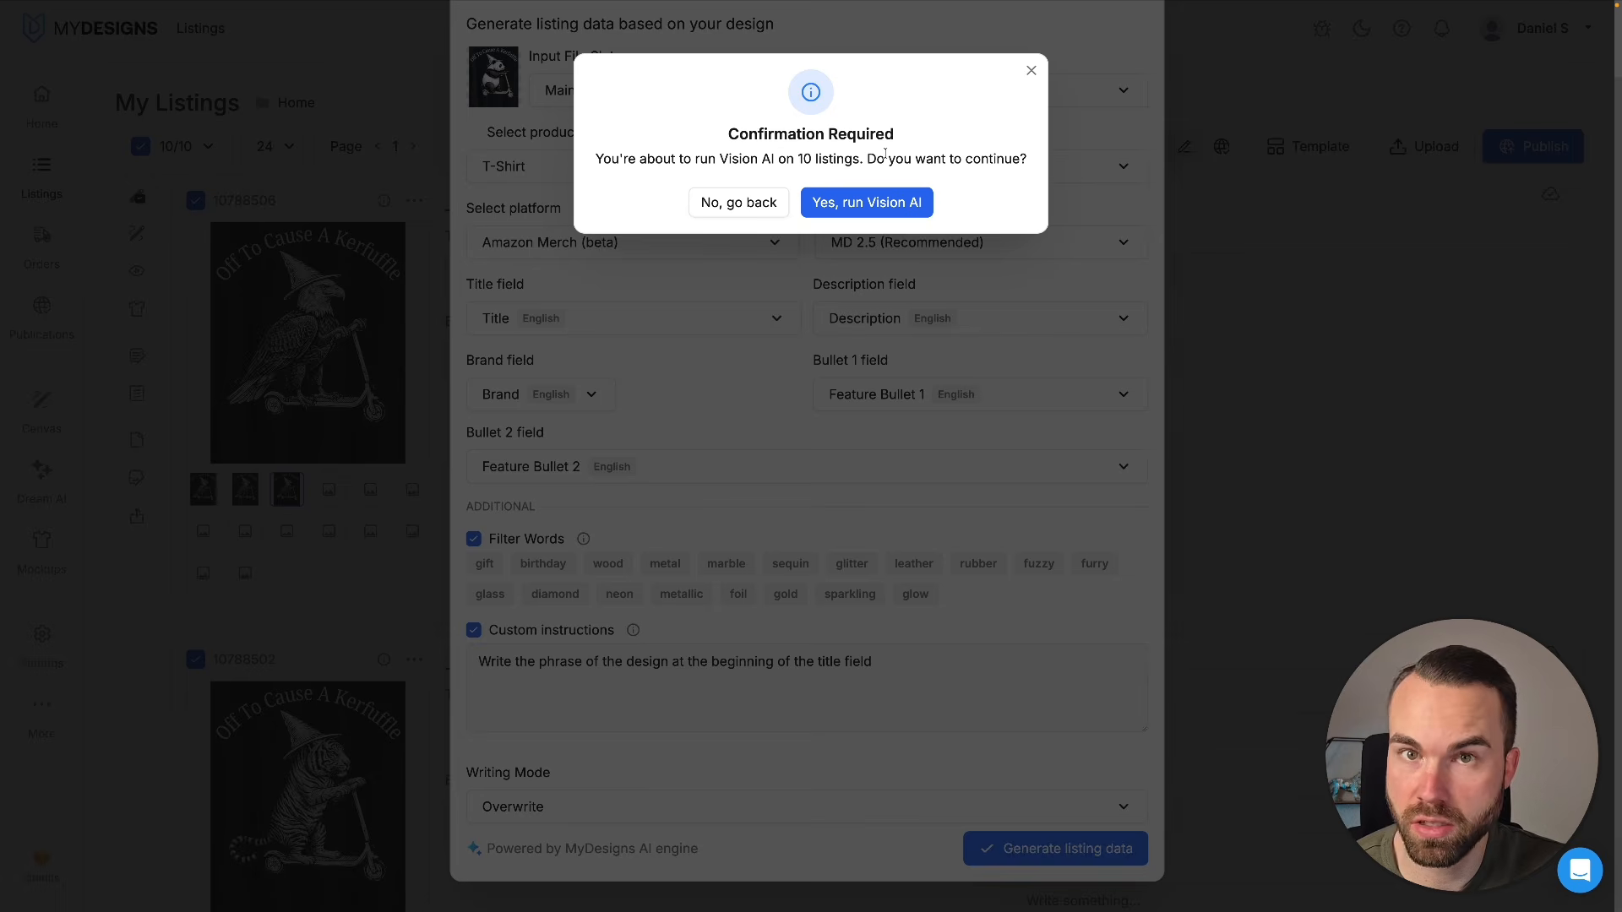
click(870, 203)
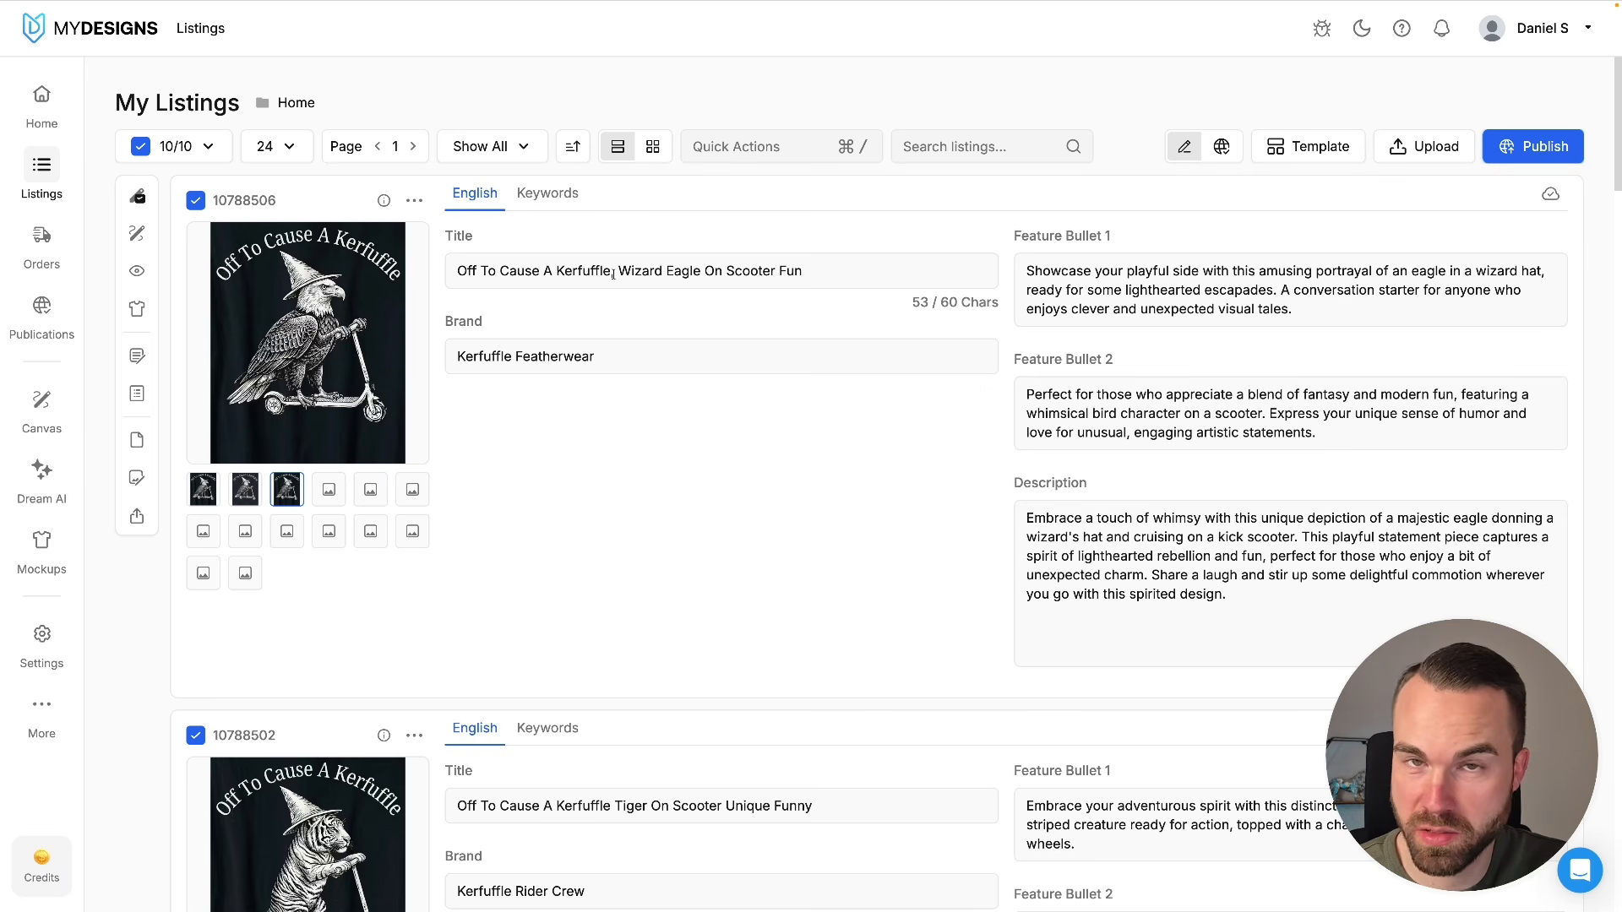
- Insert a comma after "Kerfuffle" in the eagle listing's title and check its feature bullets and description
click(613, 271)
text(,)
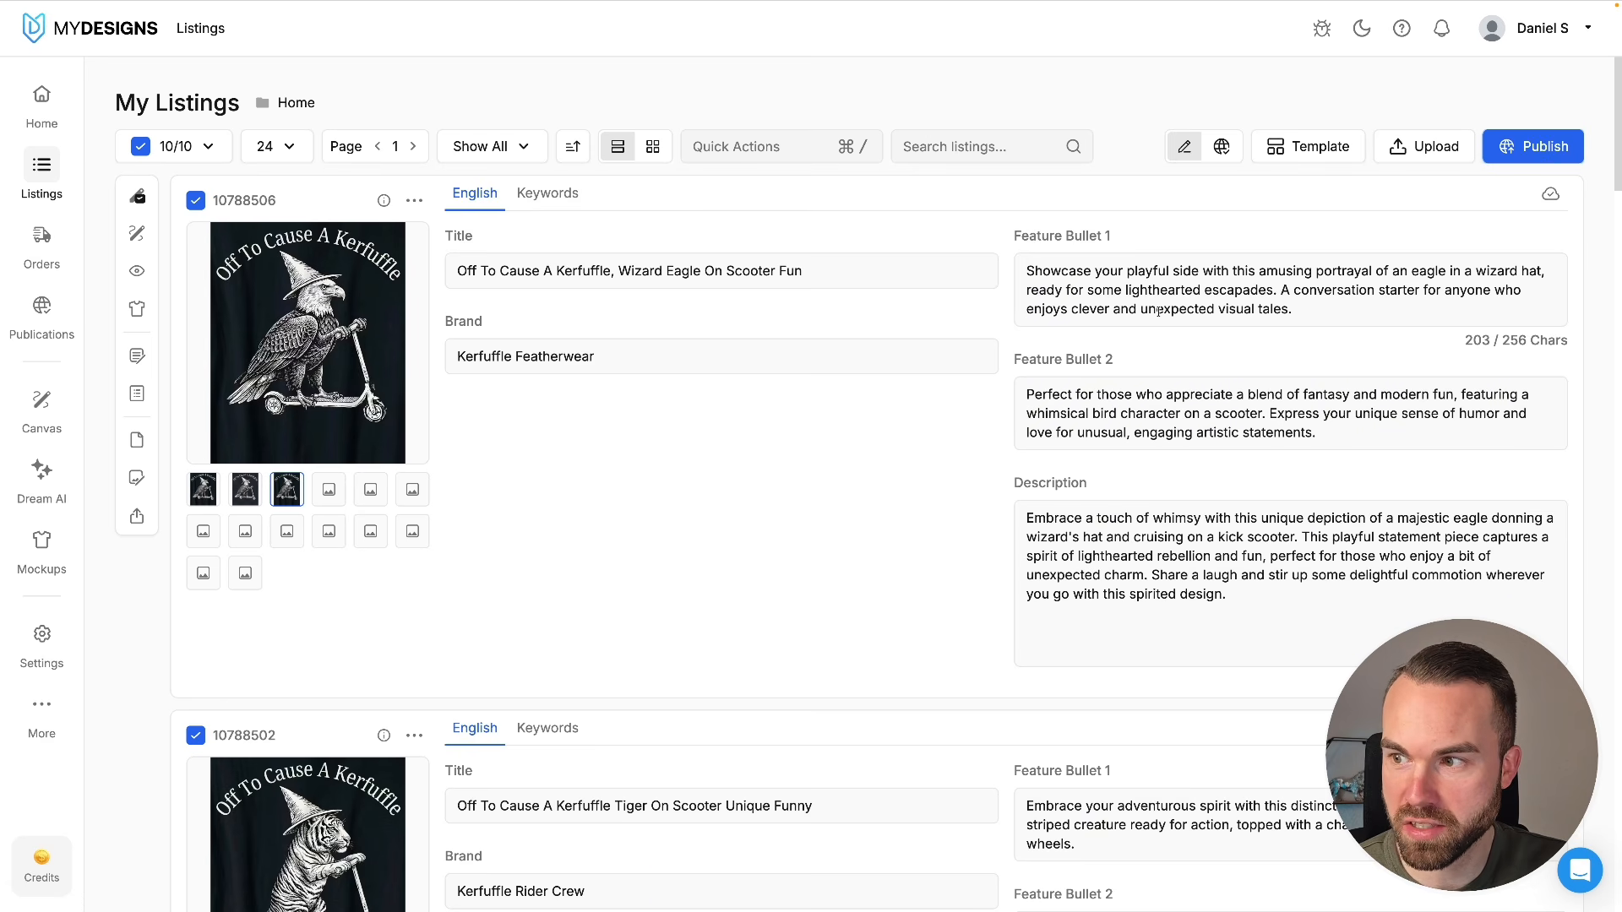
click(1189, 435)
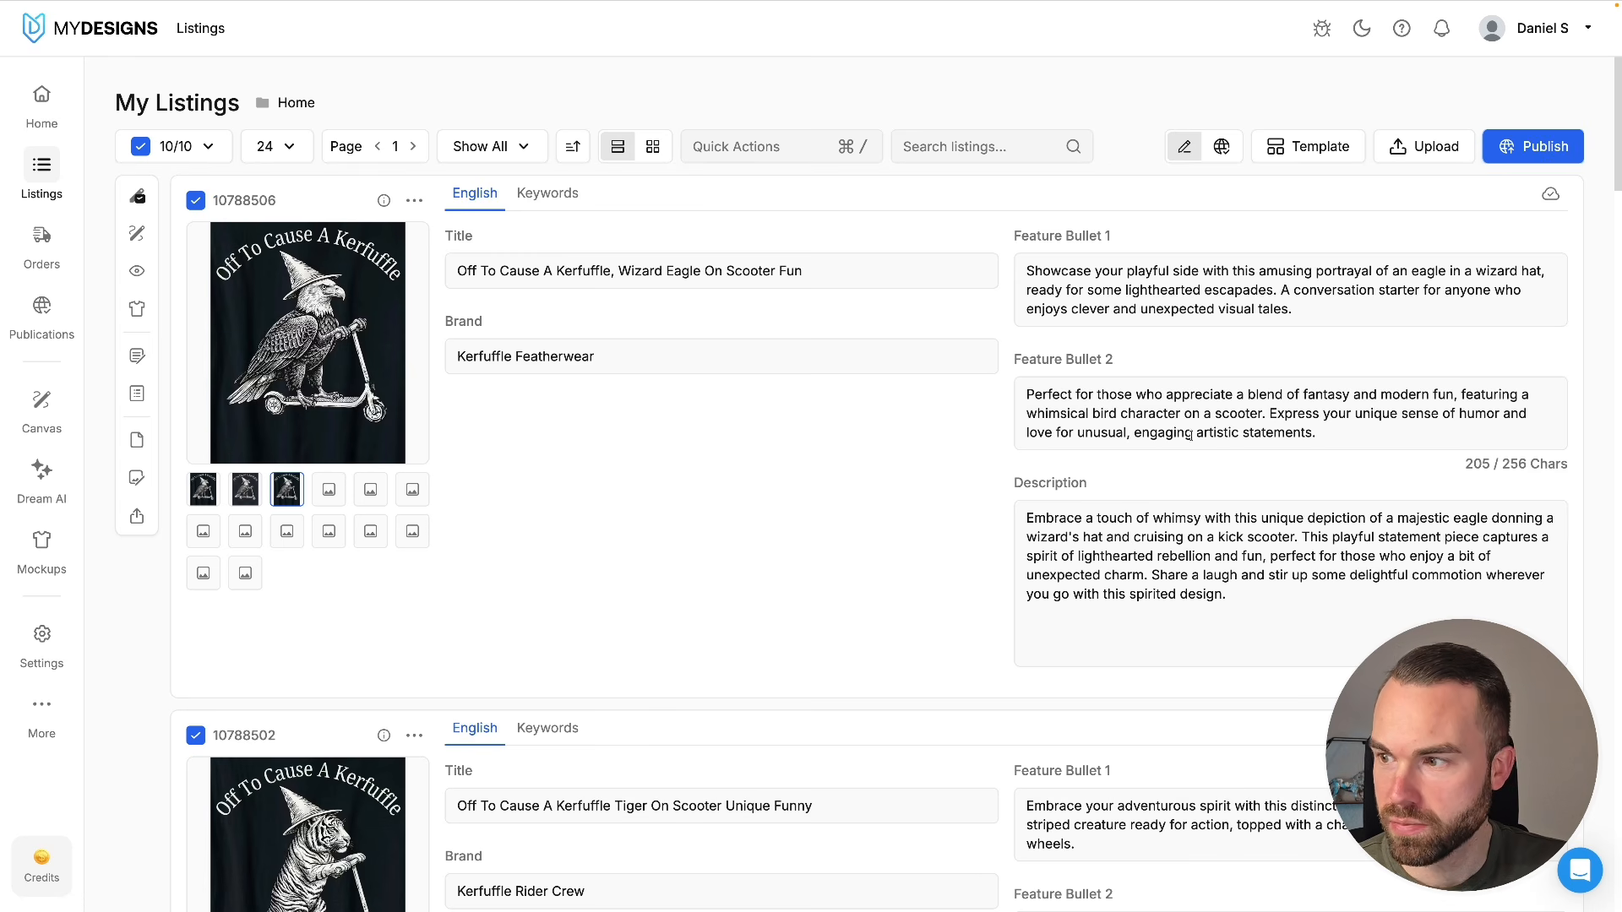
click(1244, 625)
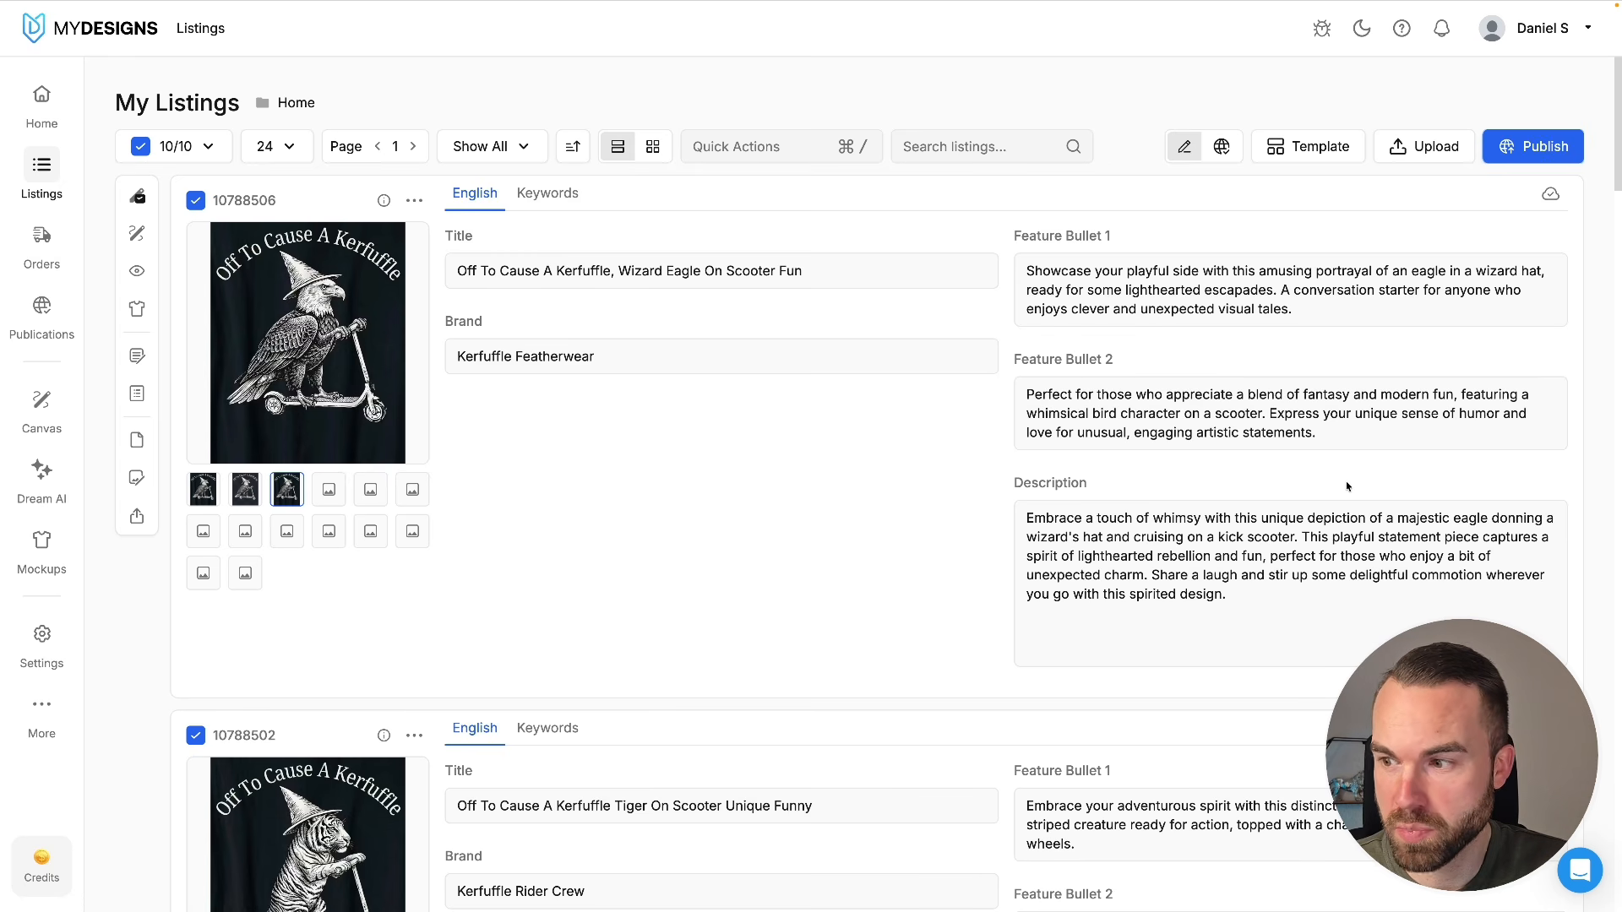
- Examine the generated titles, brands, feature bullets and descriptions of the tiger, elephant and wolf listings
scroll(1406, 504, down, 6)
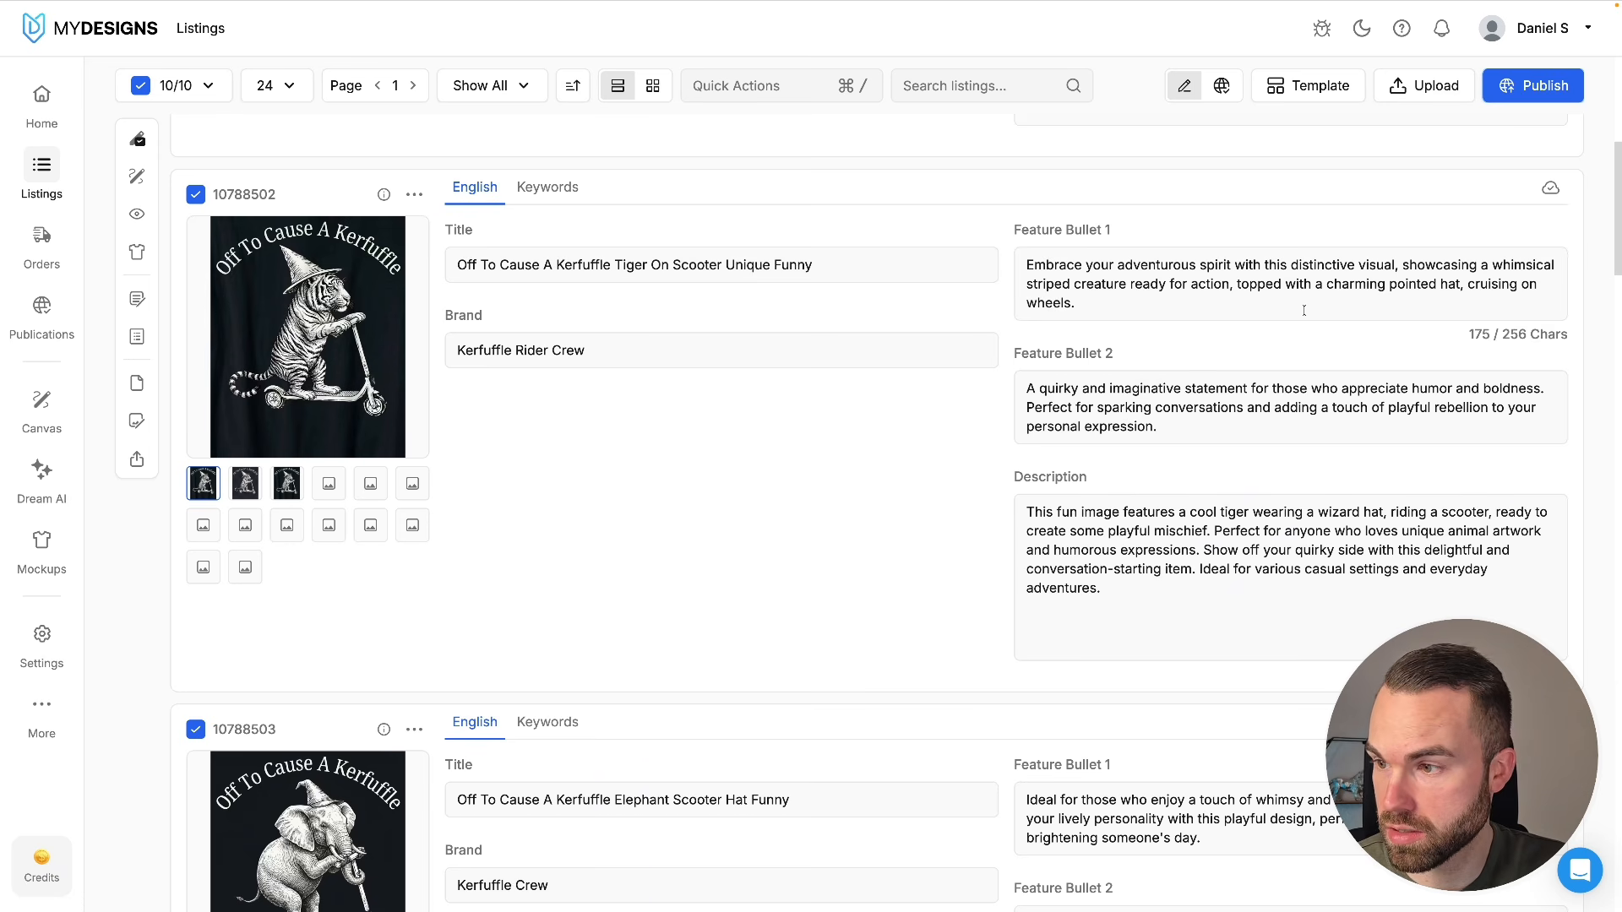
scroll(947, 514, down, 5)
scroll(947, 514, down, 3)
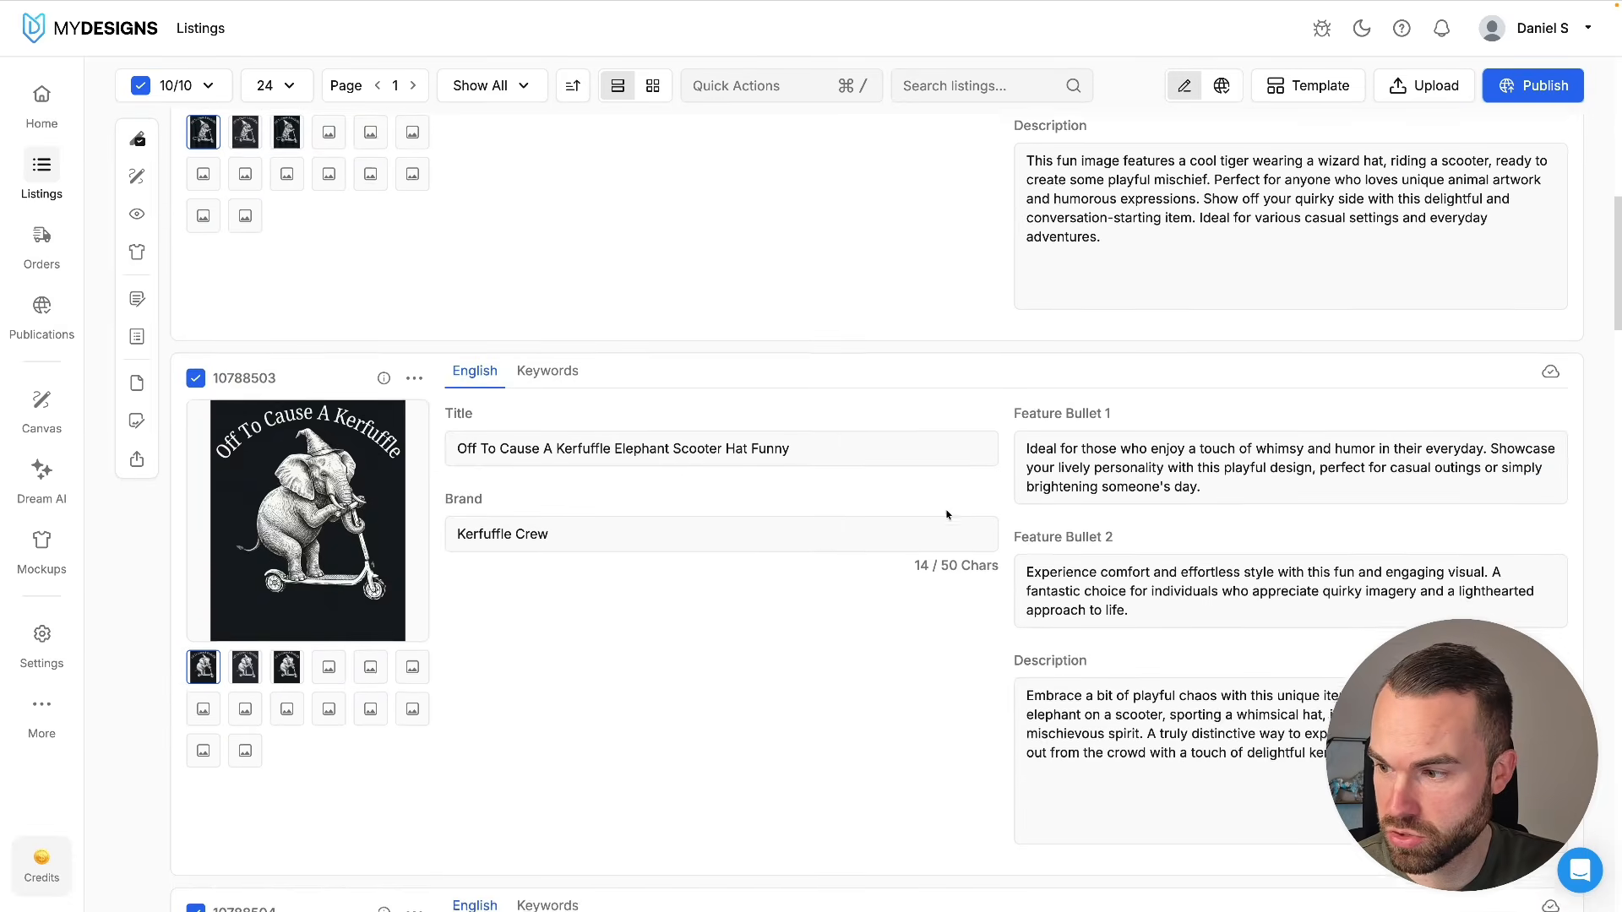
scroll(944, 538, down, 1)
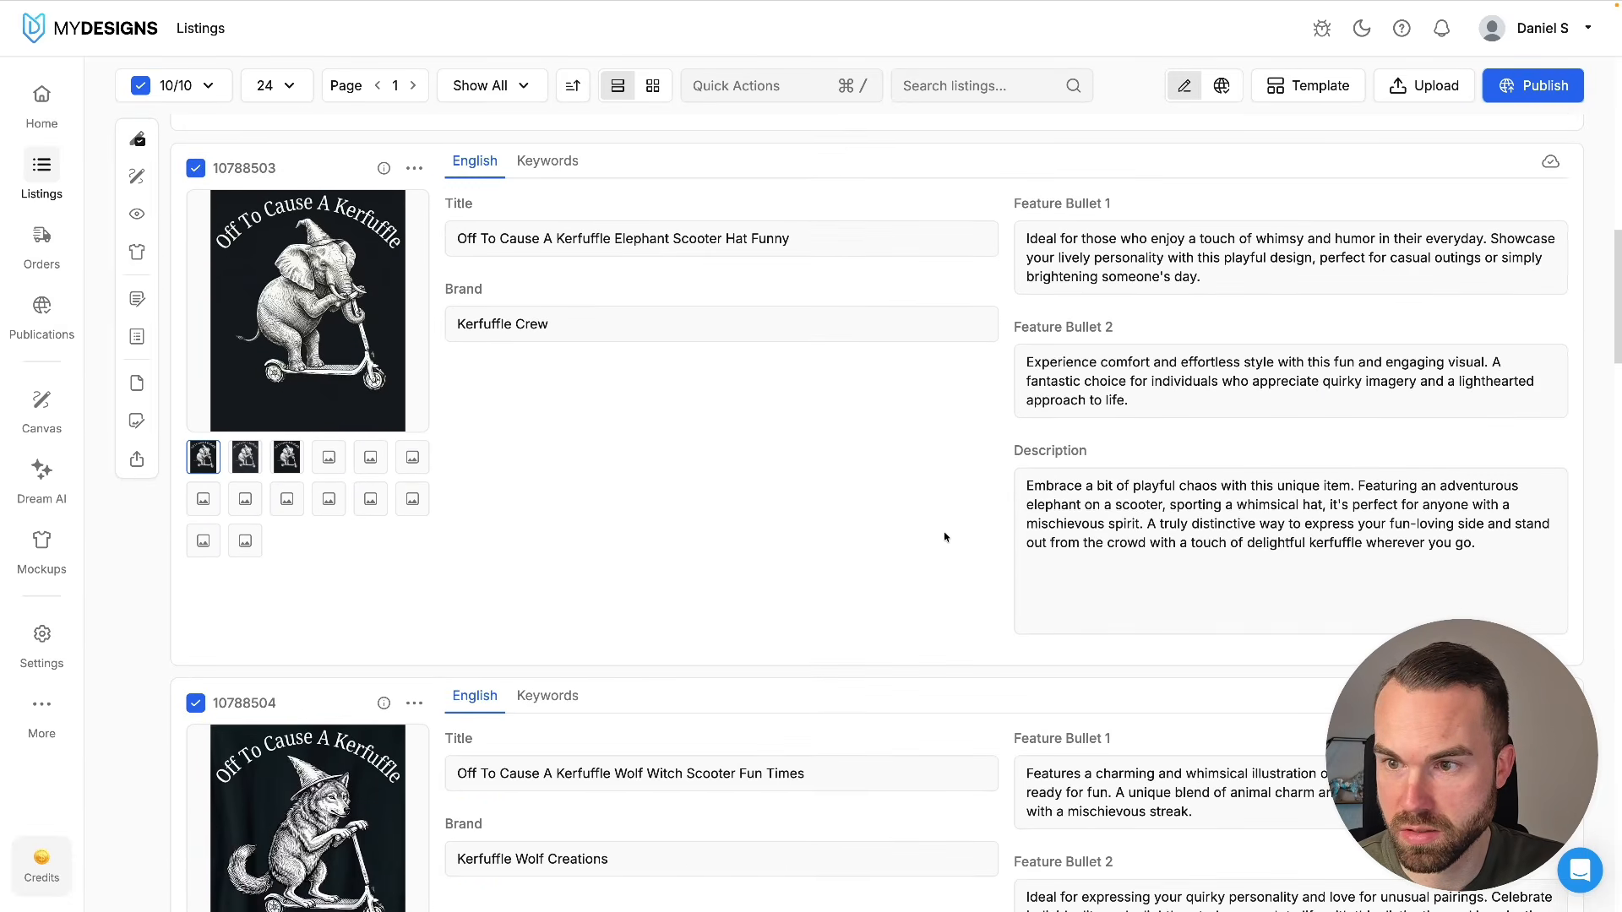
scroll(941, 432, down, 2)
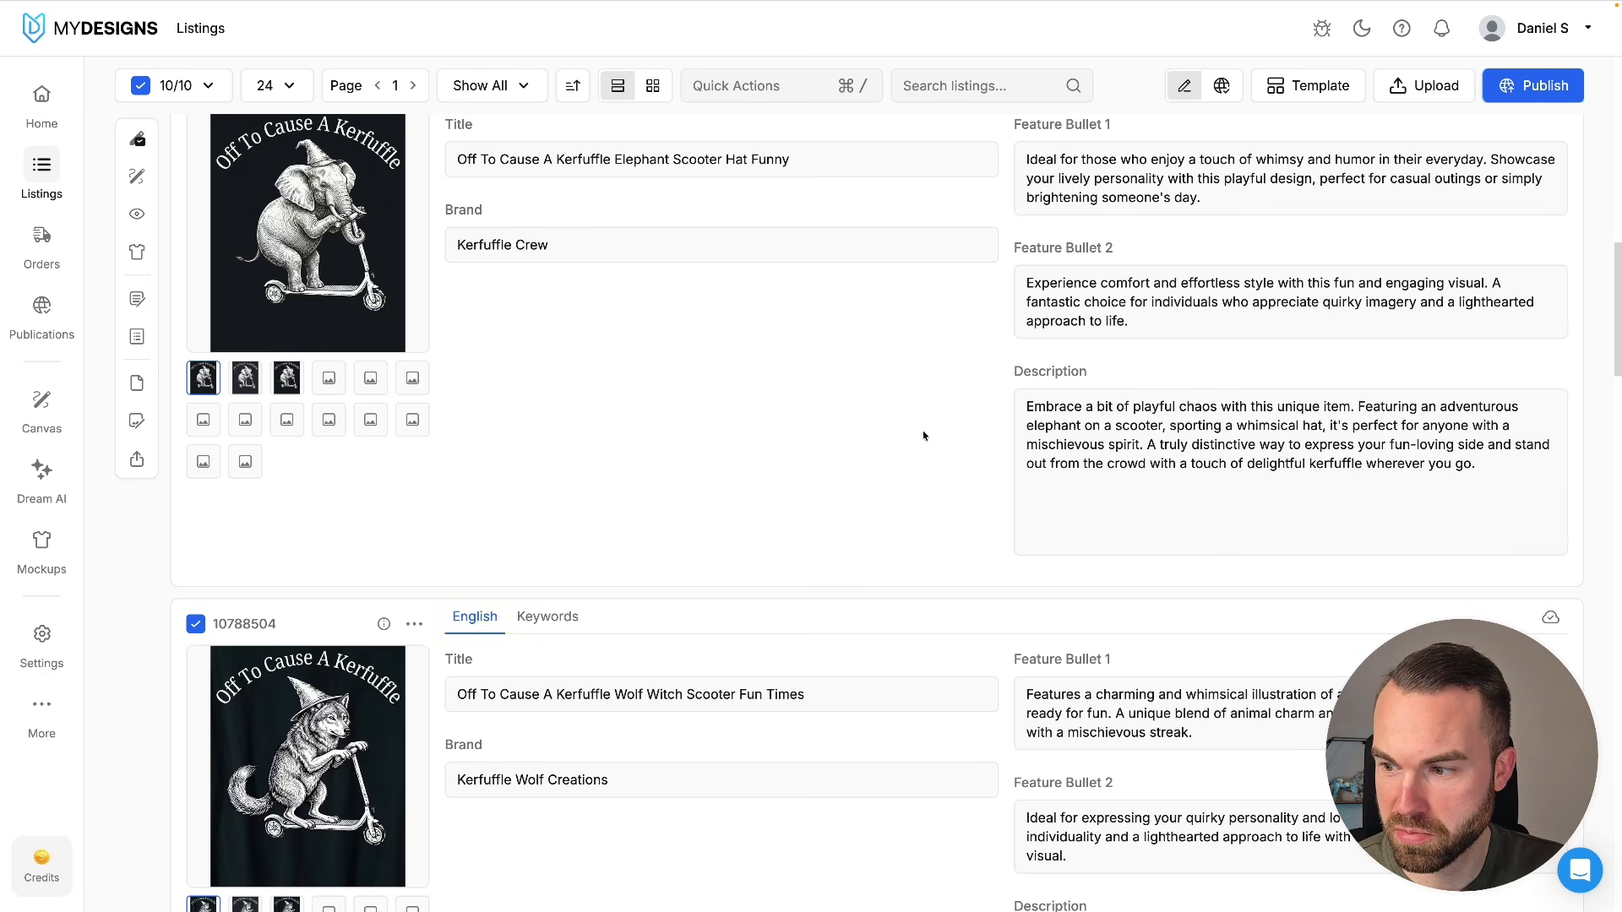
scroll(929, 459, down, 1)
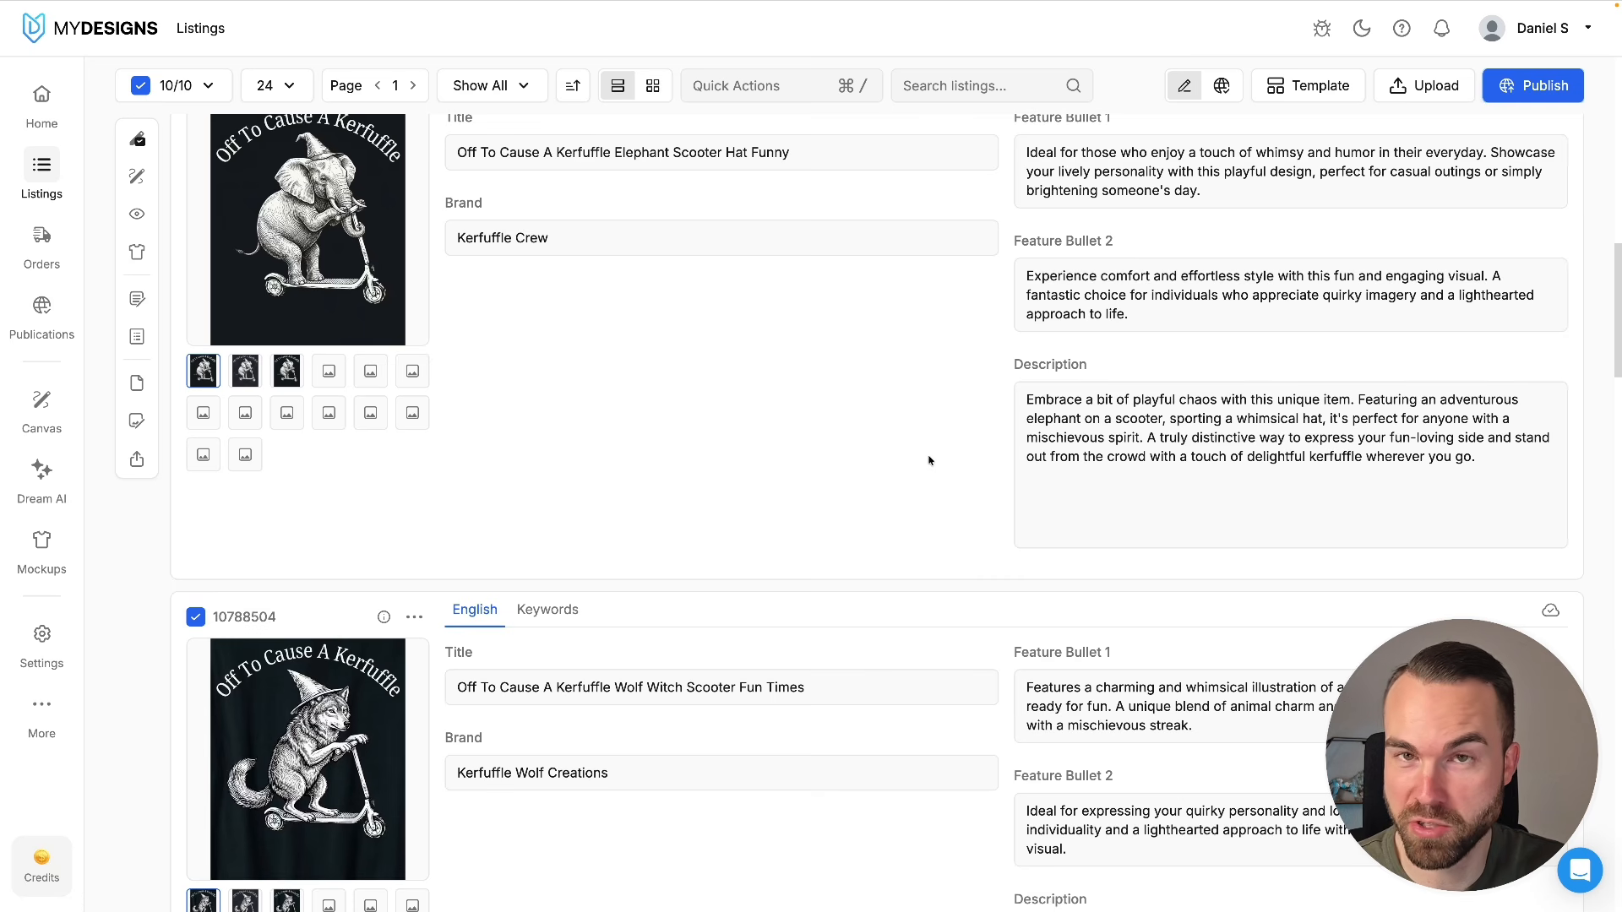
scroll(850, 474, up, 15)
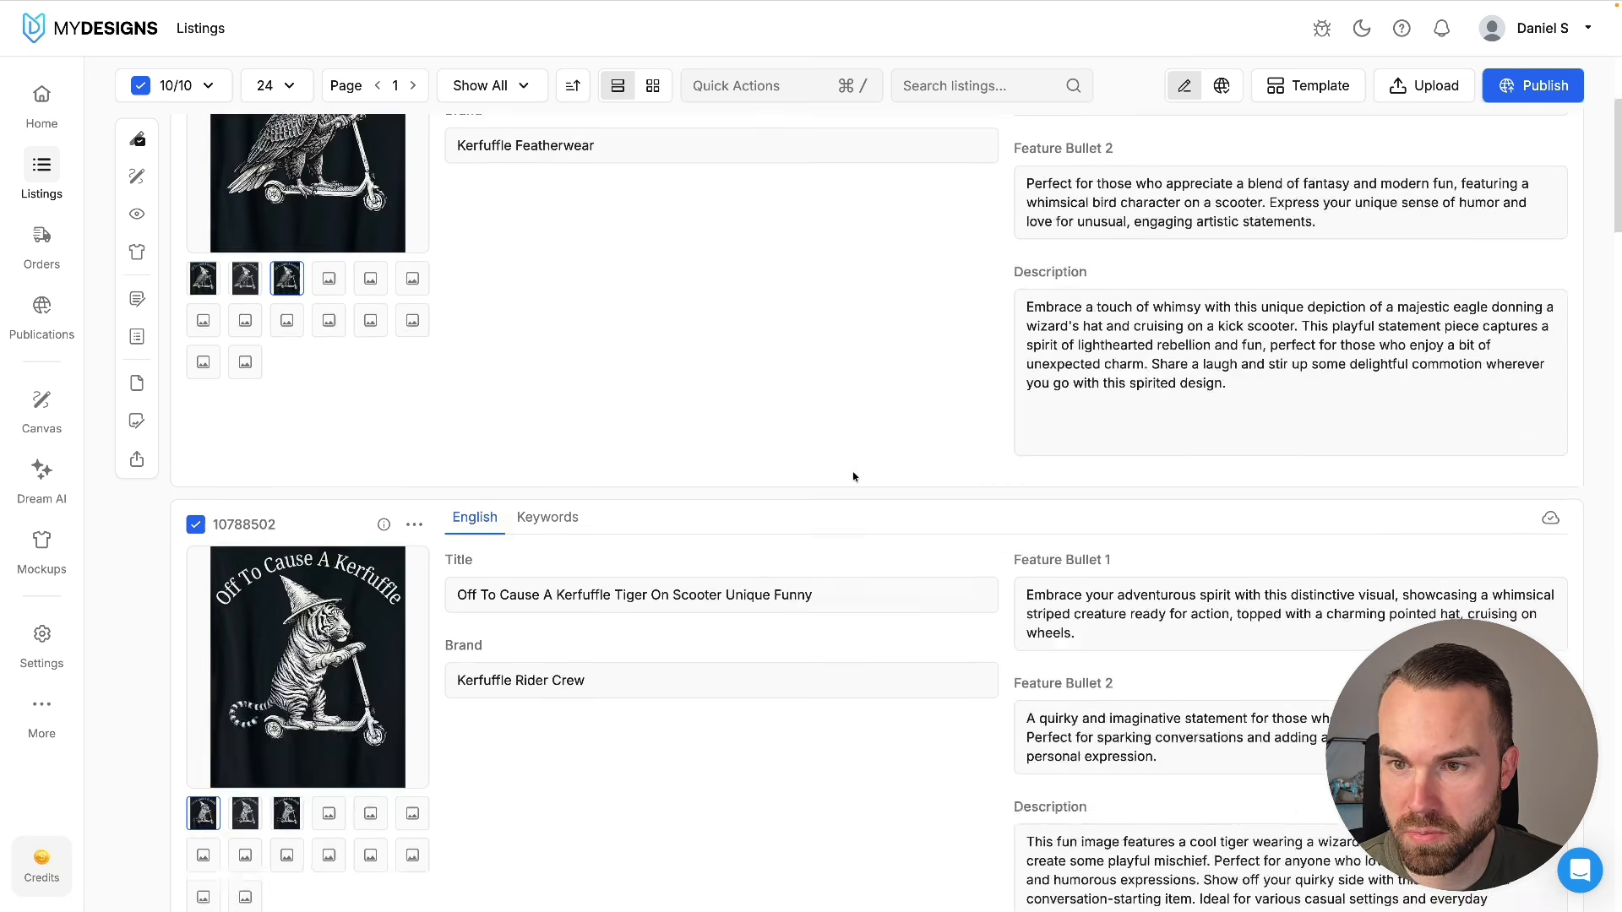